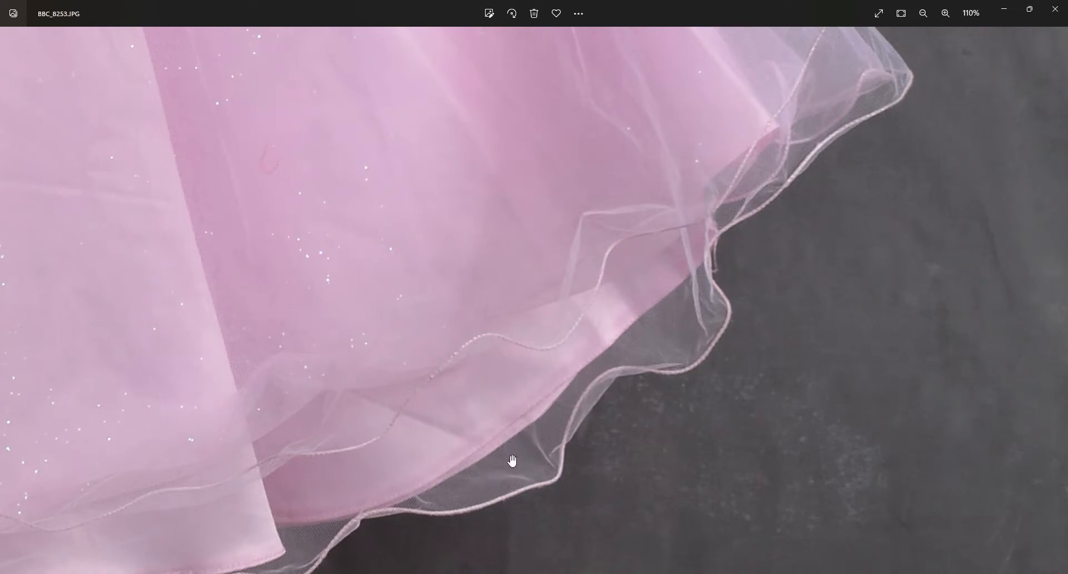
Step: Examine the tulle hem, skirt and bodice of the dress up close in BBC_8253.JPG, ending with the full photo, and close it
drag(280, 492, 448, 382)
drag(519, 306, 523, 382)
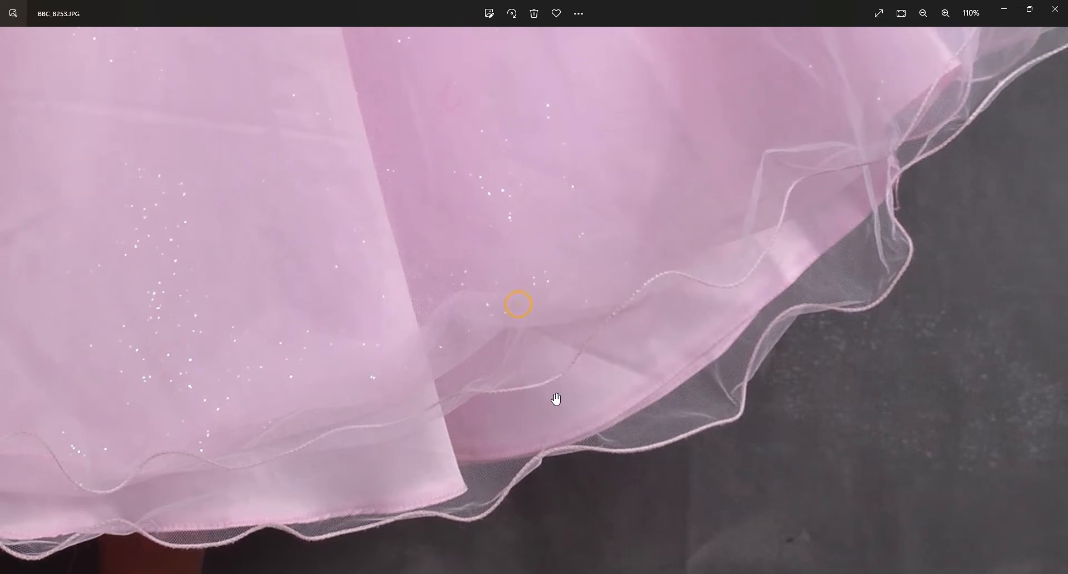
drag(639, 265, 595, 395)
drag(608, 240, 575, 438)
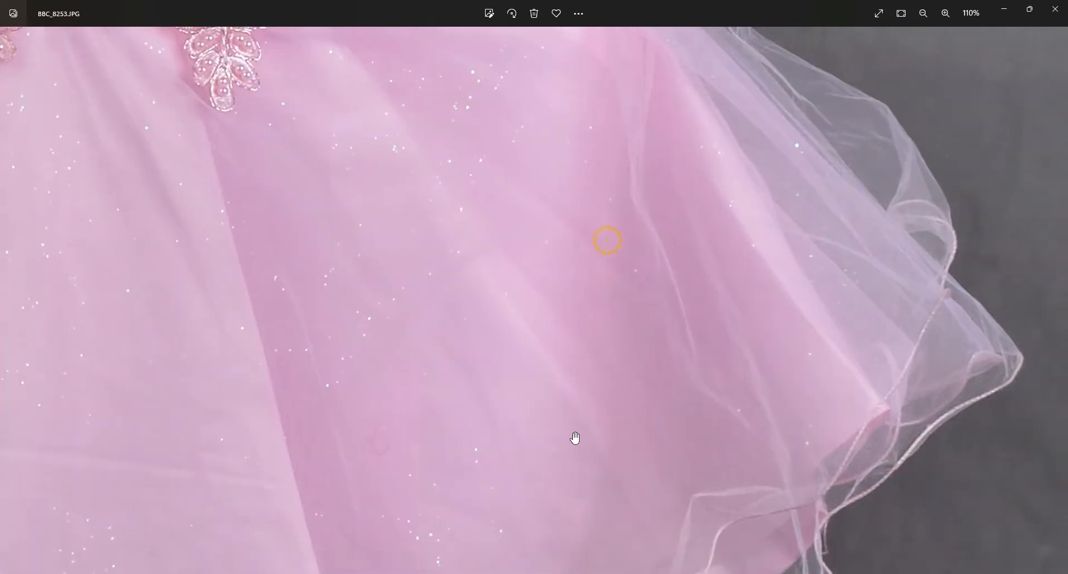
drag(616, 236, 572, 476)
drag(344, 261, 505, 423)
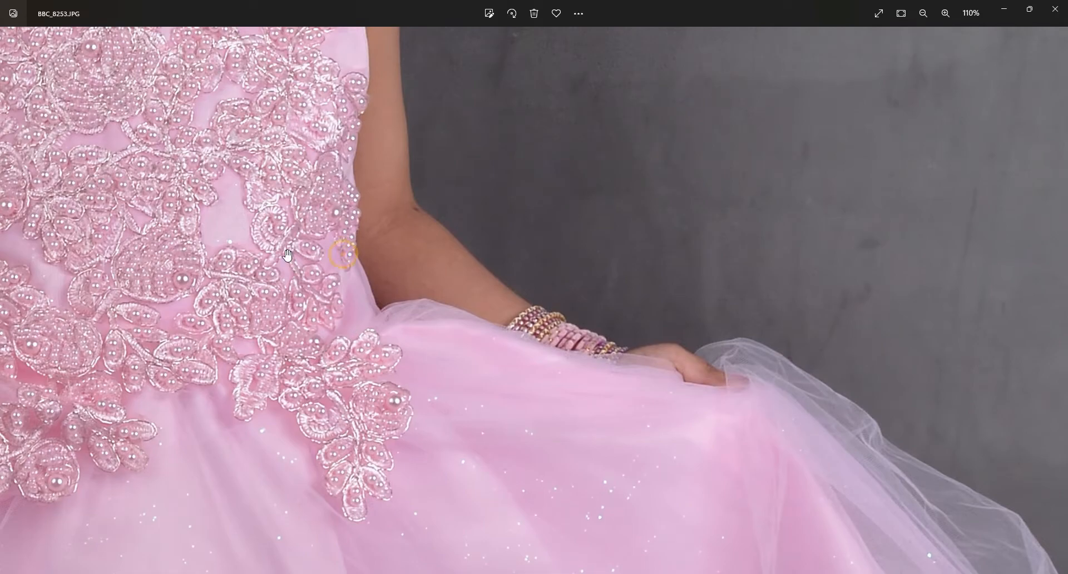
drag(286, 245, 451, 469)
scroll(451, 469, down, 10)
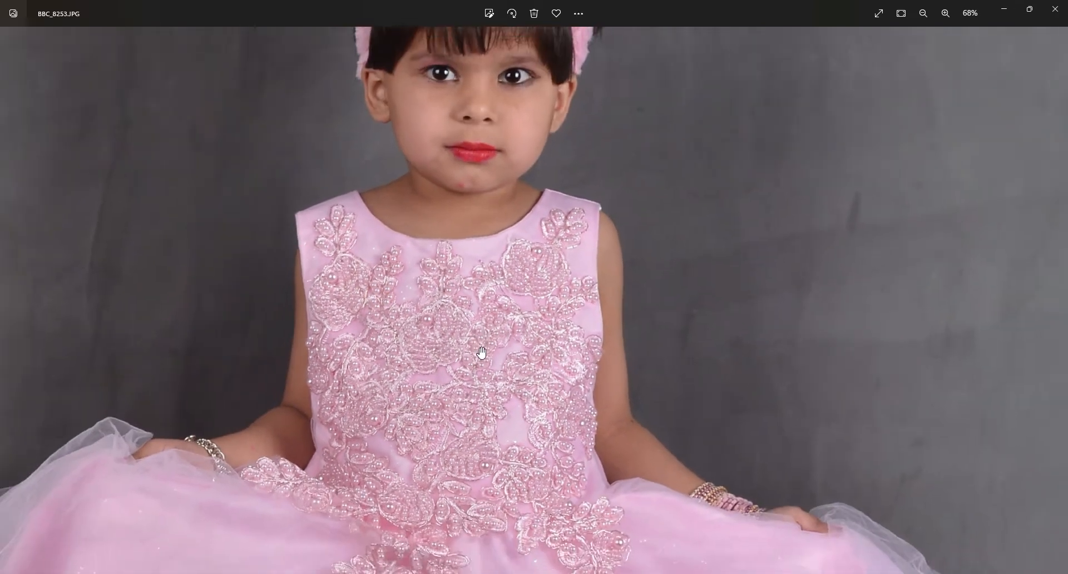
scroll(485, 356, down, 2)
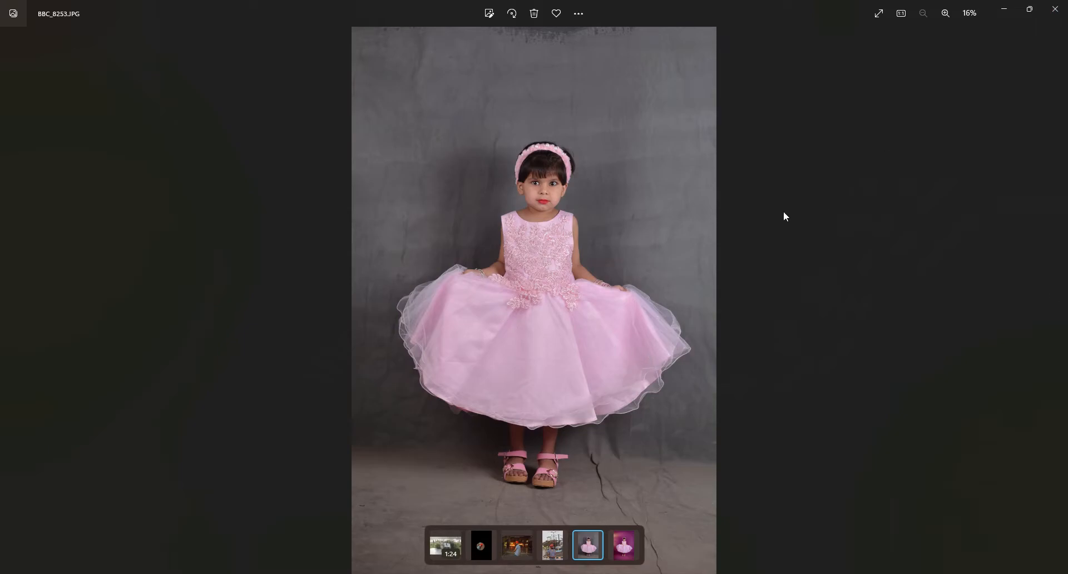
click(1054, 10)
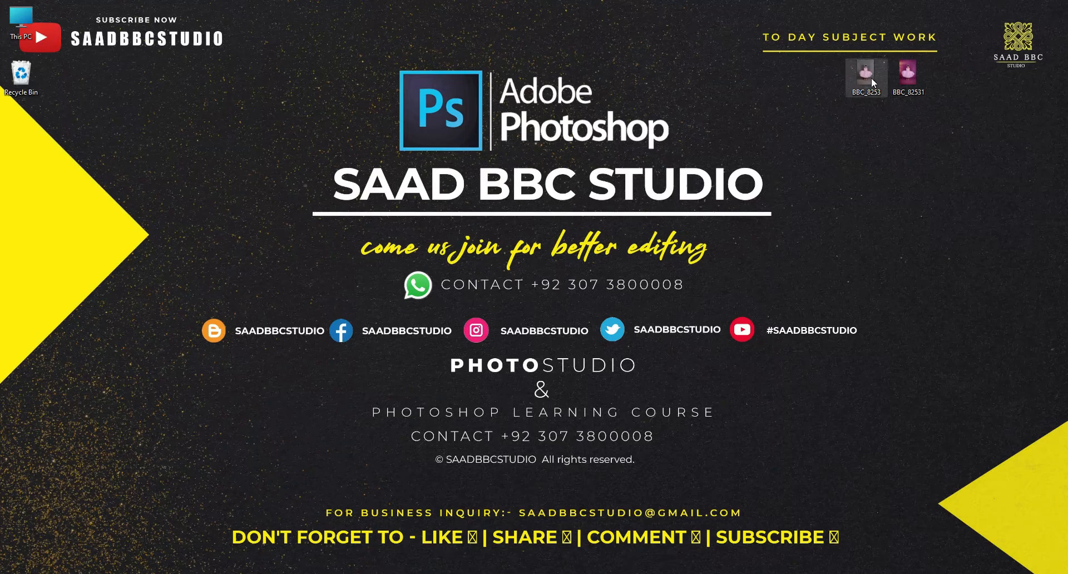
Step: Open the original BBC_8253 and the edited BBC_82531 from the desktop and arrange their windows side by side
double_click(867, 75)
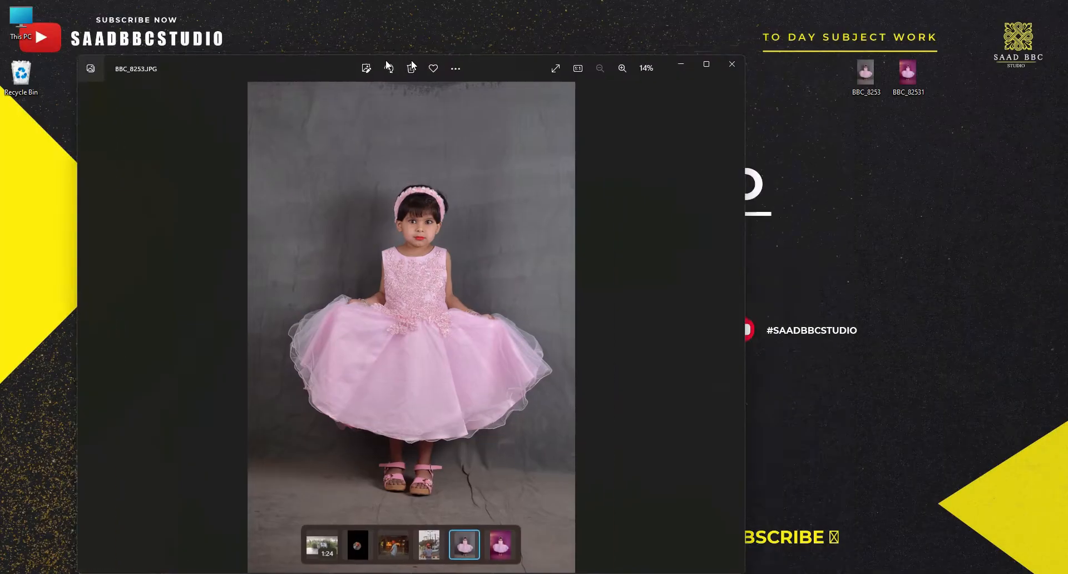
drag(412, 64, 301, 29)
double_click(392, 22)
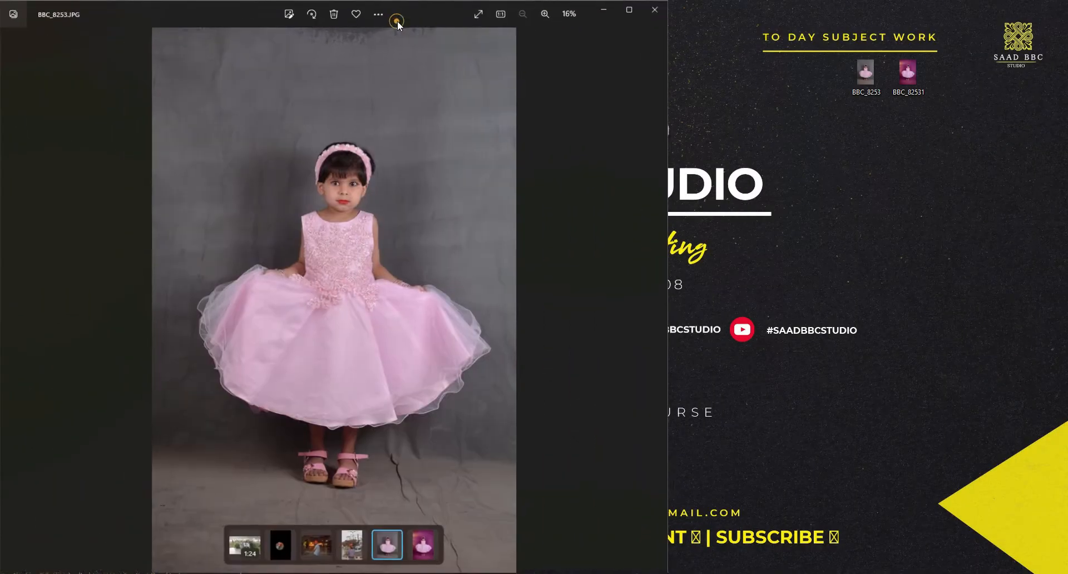
double_click(910, 78)
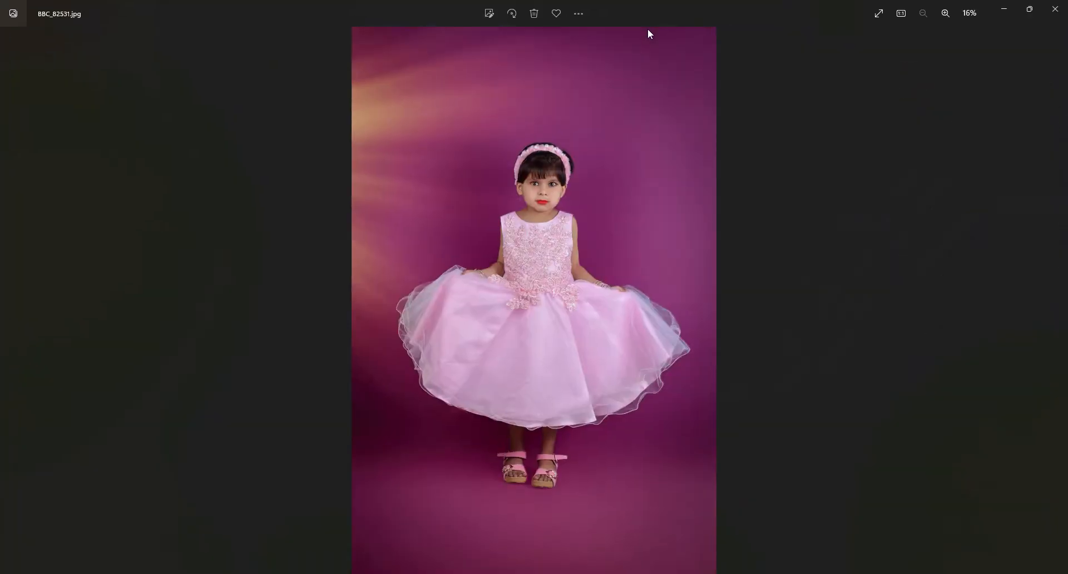
drag(658, 7, 953, 18)
double_click(924, 20)
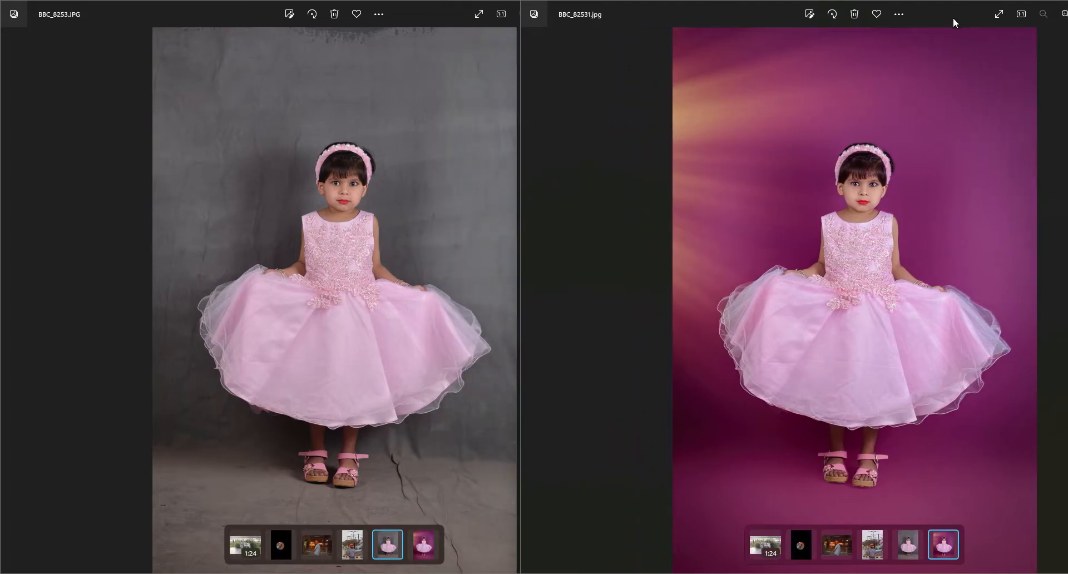
Step: Compare the sheer tulle edge near the bracelet hand in the original and edited photos
scroll(899, 228, up, 3)
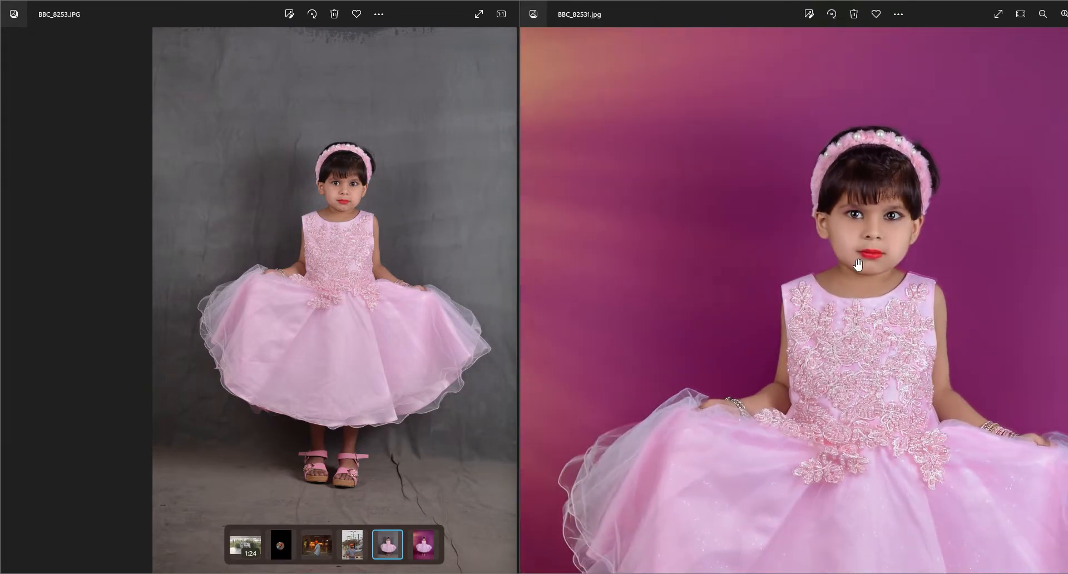
drag(857, 265, 796, 218)
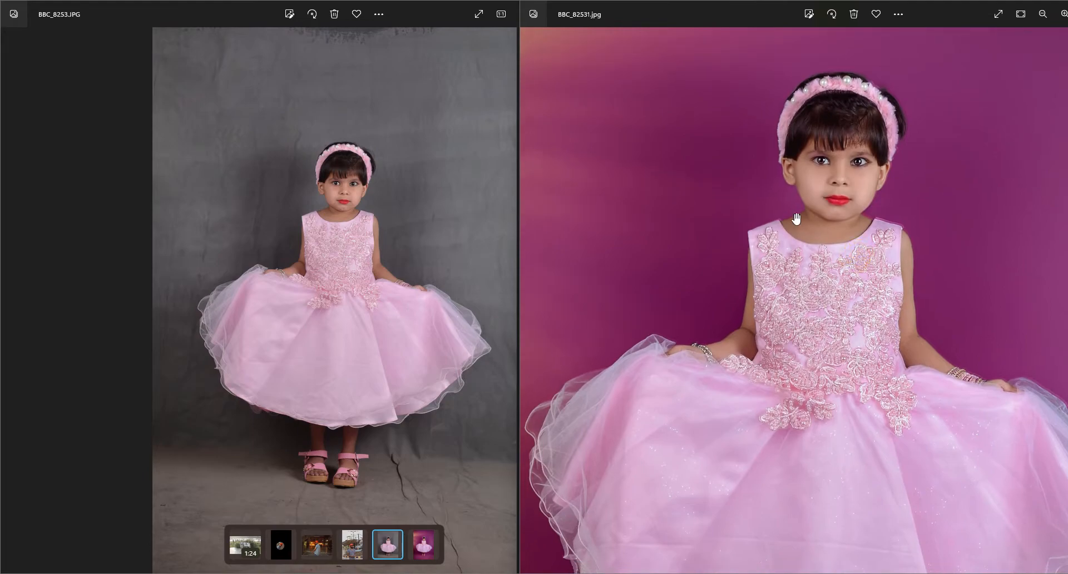
scroll(327, 199, up, 4)
drag(265, 433, 229, 311)
scroll(572, 374, up, 4)
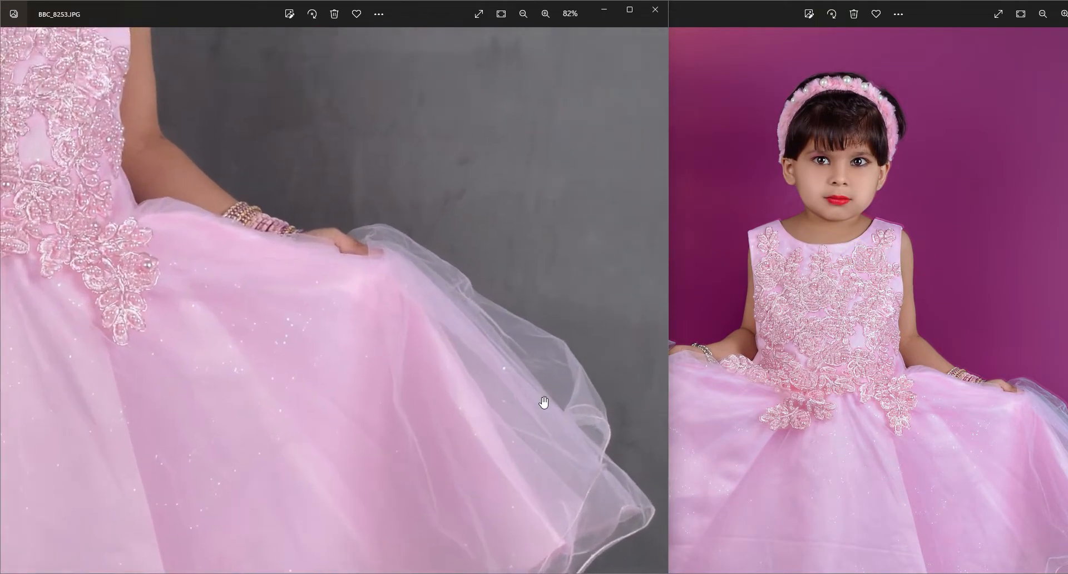
drag(543, 398, 435, 366)
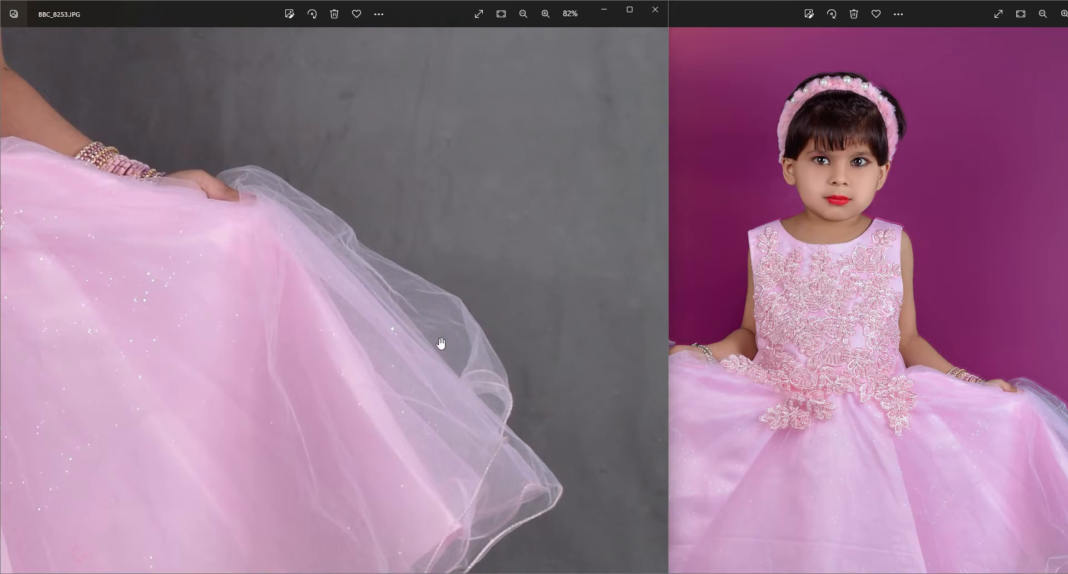
drag(971, 351, 756, 270)
drag(938, 338, 830, 338)
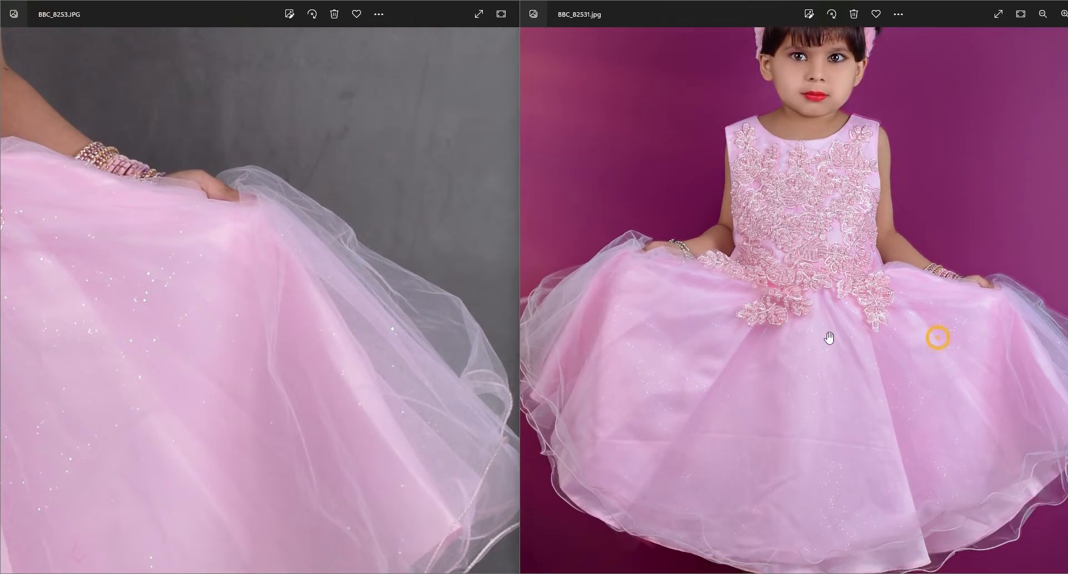
scroll(834, 340, up, 3)
drag(1009, 344, 989, 357)
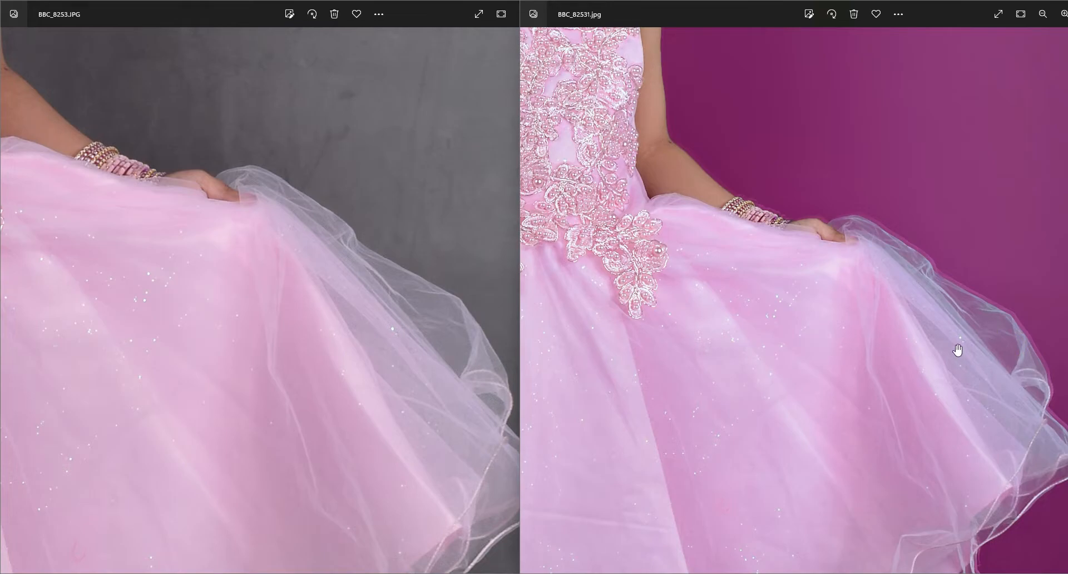
Step: Compare the girl's face and upper body in the original and edited photos, and close both photos
scroll(868, 331, down, 5)
drag(870, 303, 877, 357)
click(891, 224)
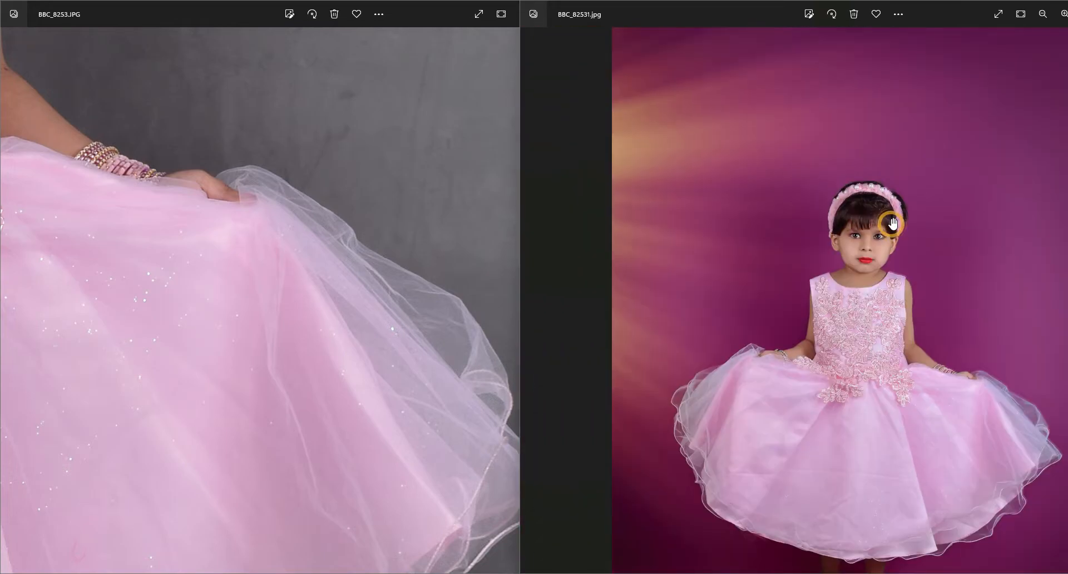
scroll(891, 223, up, 3)
click(291, 227)
scroll(309, 245, down, 10)
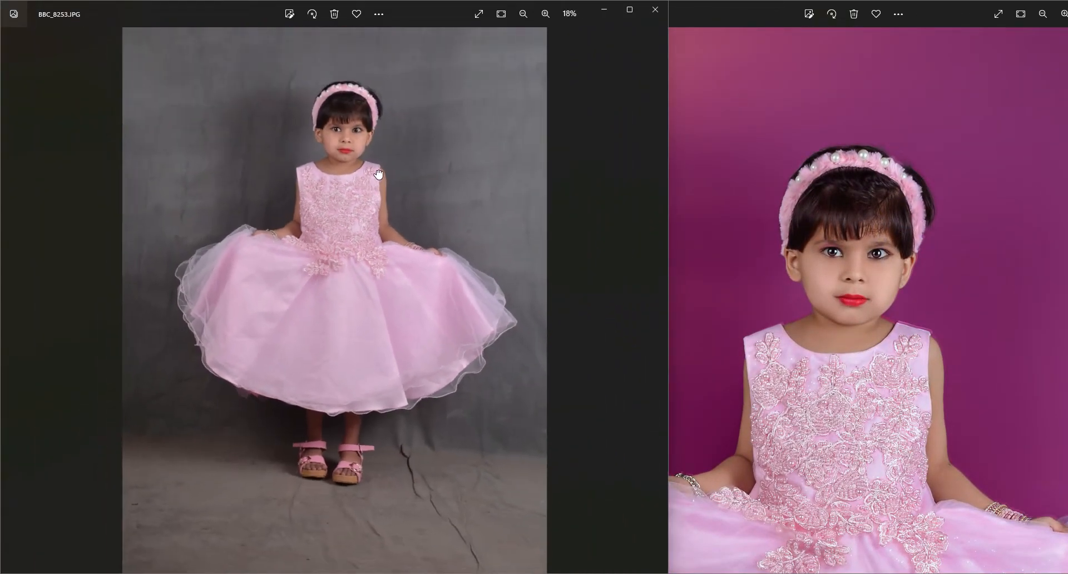
scroll(369, 225, up, 7)
drag(378, 192, 376, 276)
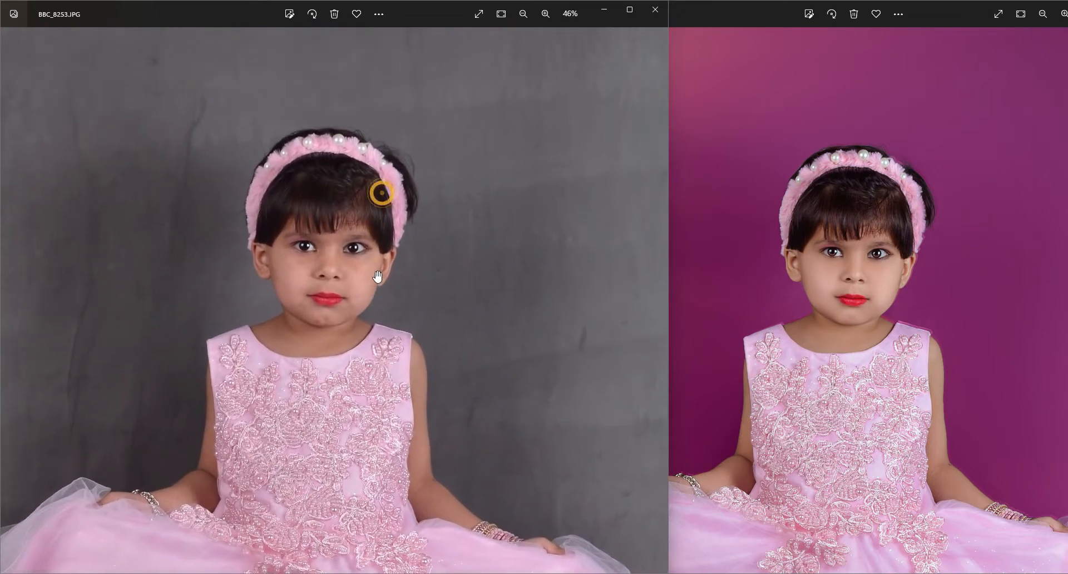
scroll(380, 270, down, 1)
scroll(380, 270, down, 1)
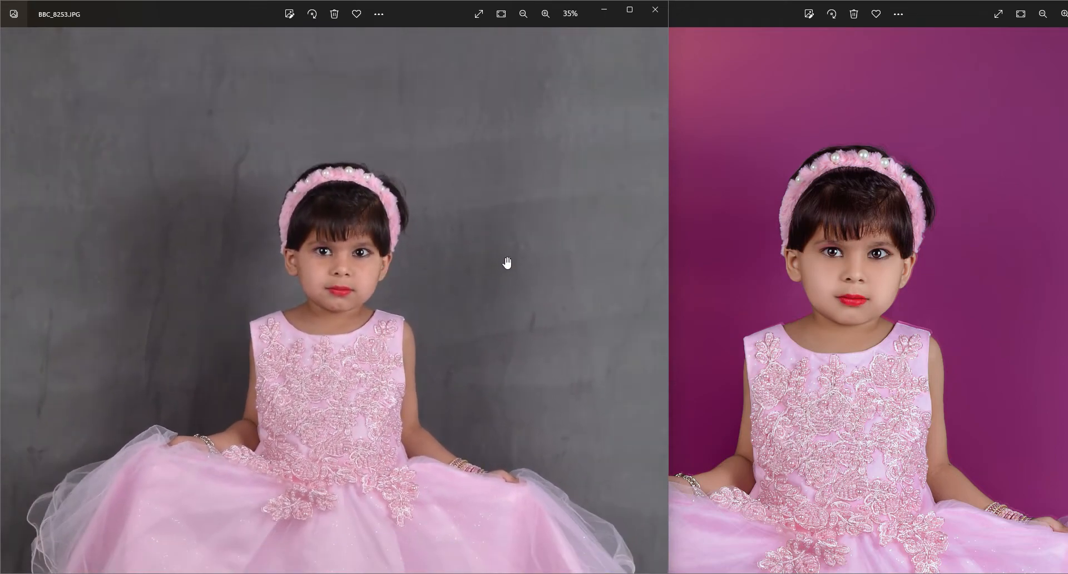
click(656, 9)
double_click(941, 12)
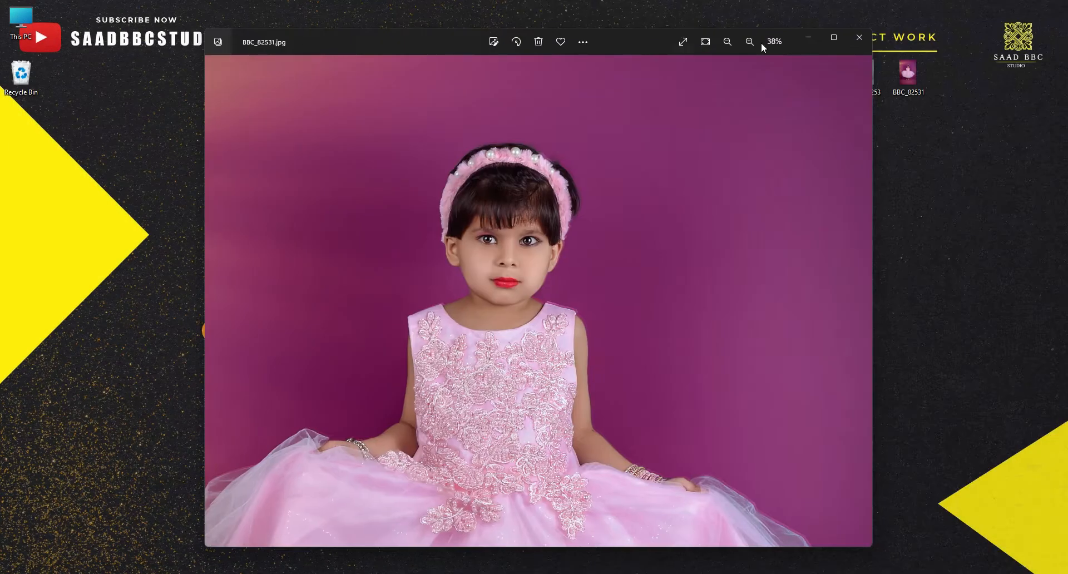
click(858, 37)
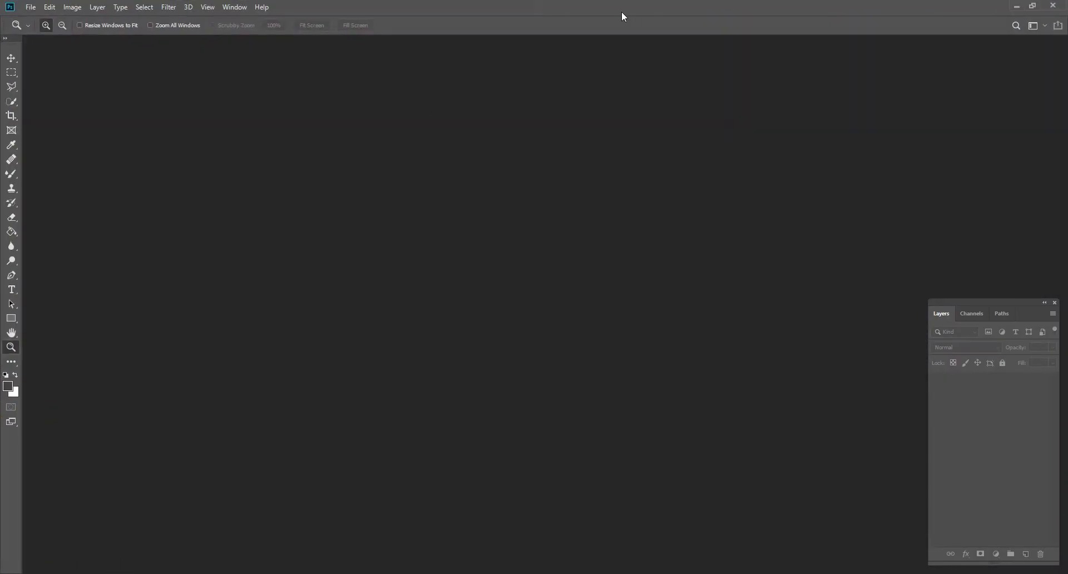
Step: Switch to Photoshop, open BBC_8253 from the desktop in it and maximize the program window
drag(622, 11, 551, 95)
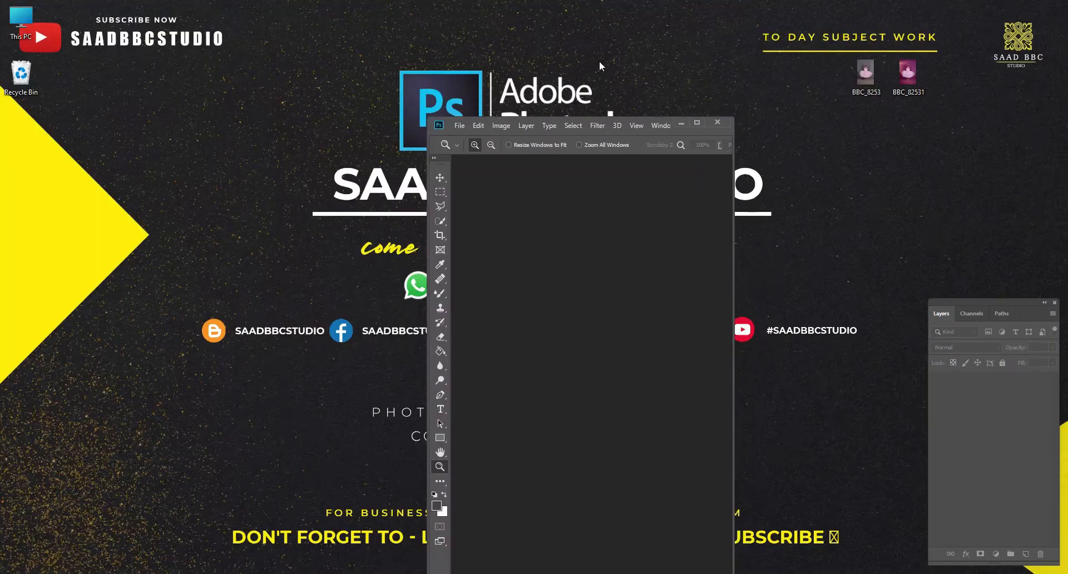
drag(867, 77, 553, 286)
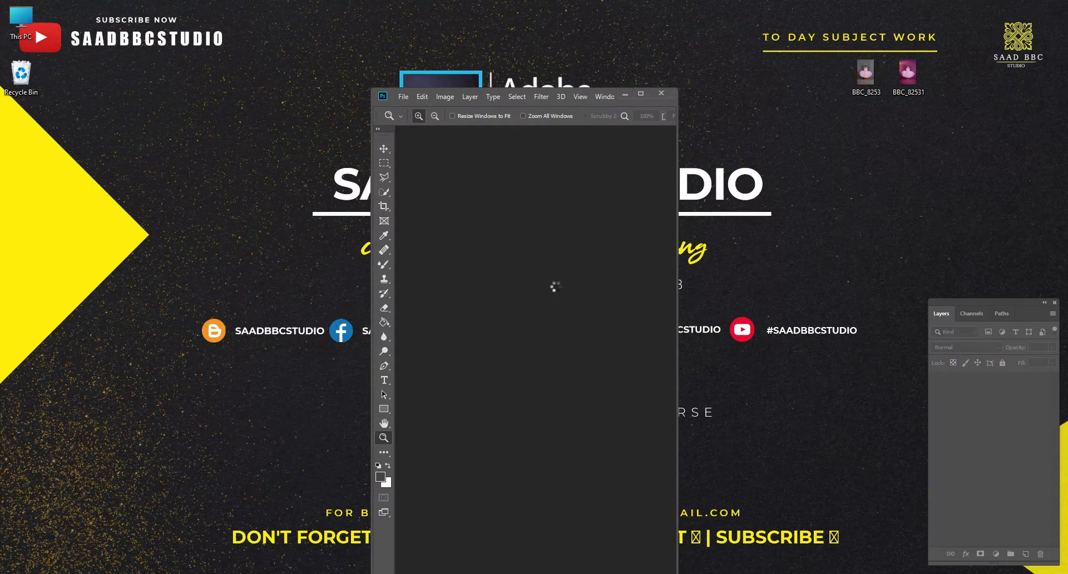
click(641, 93)
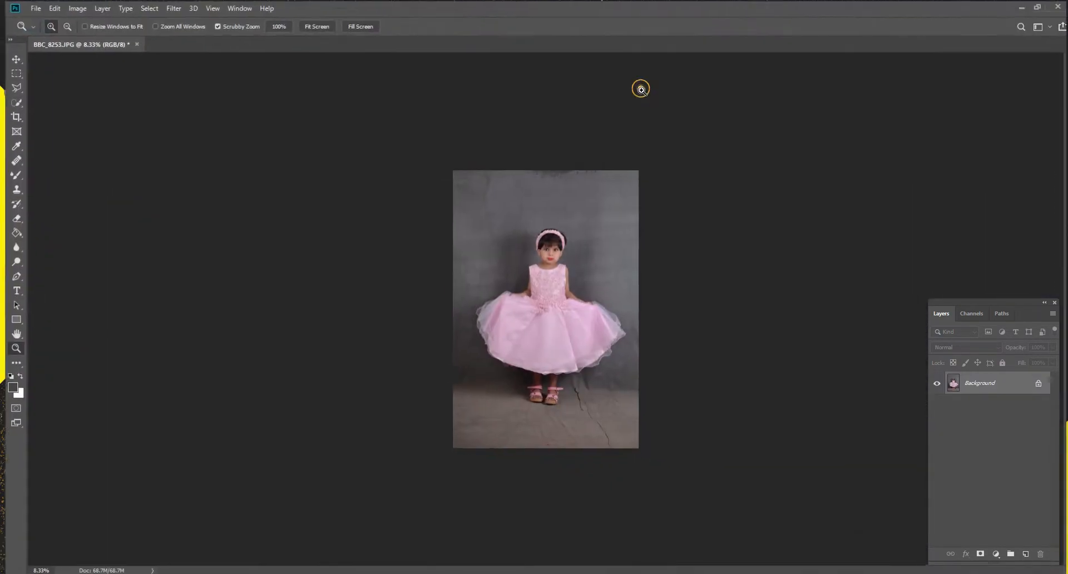
Step: Duplicate the Background layer of the portrait
click(565, 253)
click(565, 253)
click(565, 253)
click(567, 261)
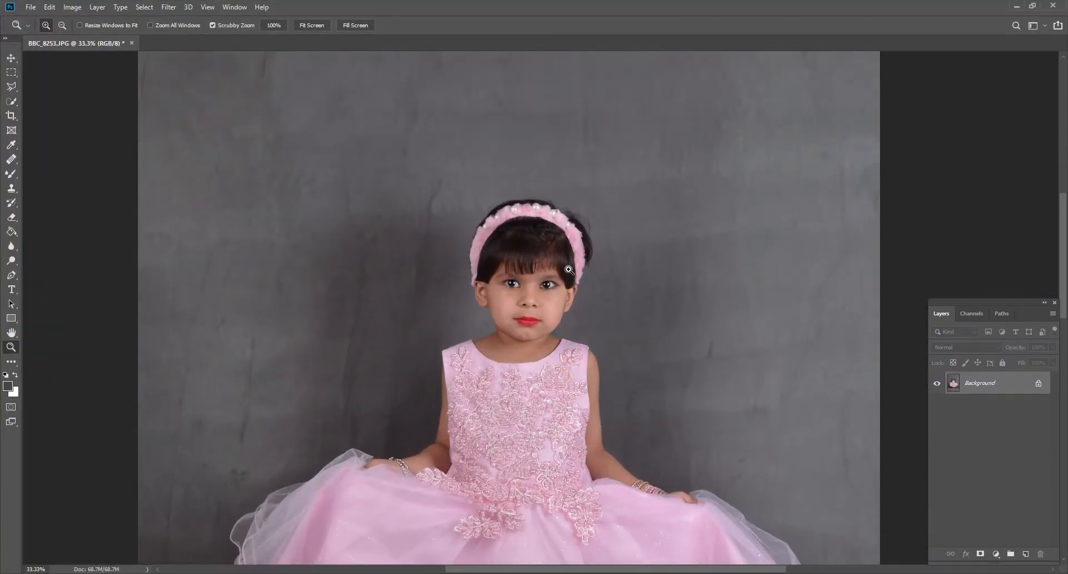
click(570, 270)
scroll(572, 268, down, 3)
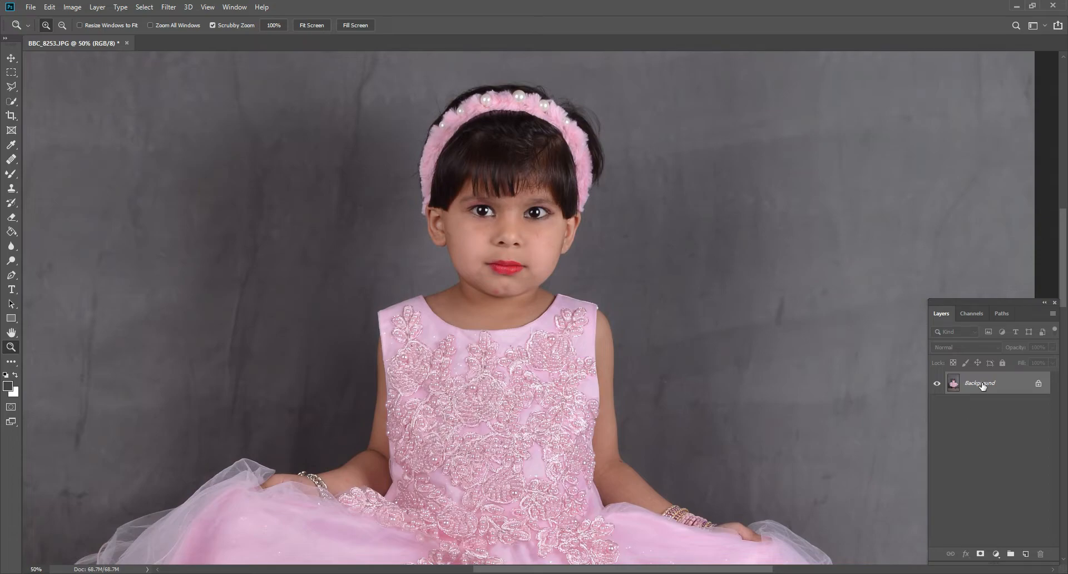
drag(980, 383, 1027, 554)
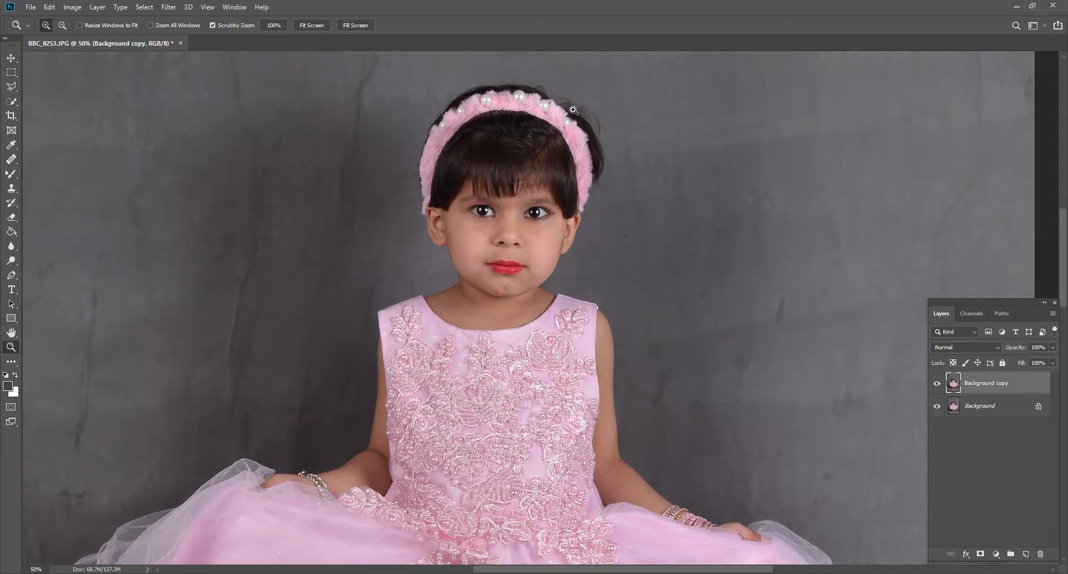
Step: Blend away the small white spot on the cheek below the eye using the Mixer Brush with a 26 px soft round tip
key(ctrl+0)
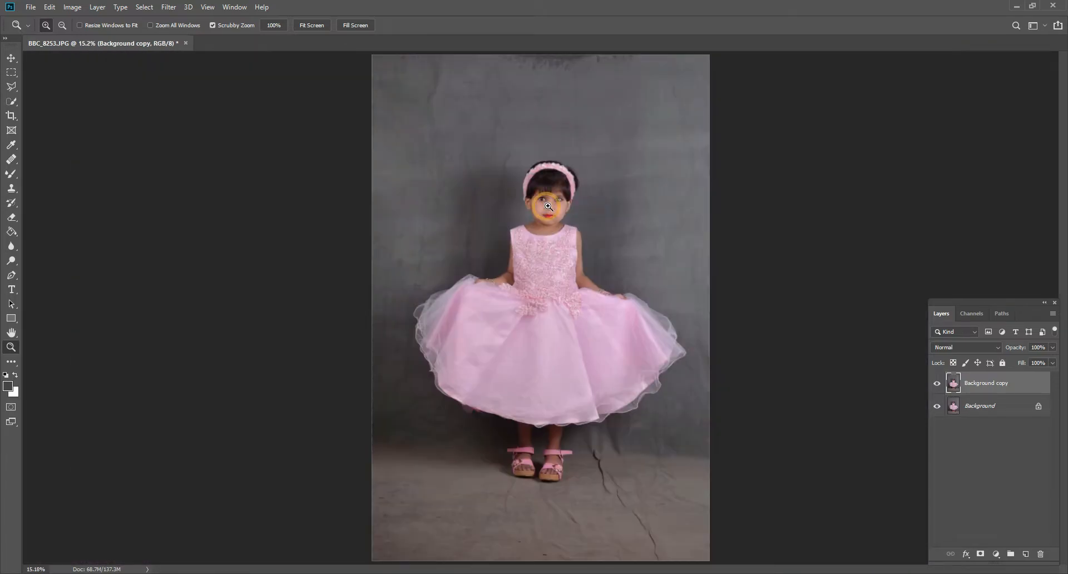
click(569, 173)
click(570, 173)
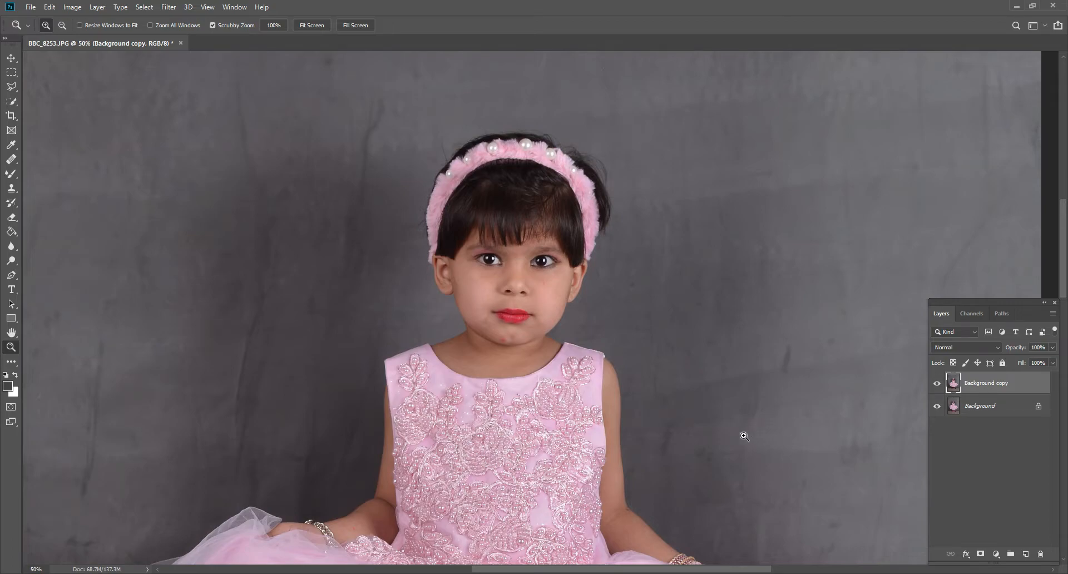
click(499, 259)
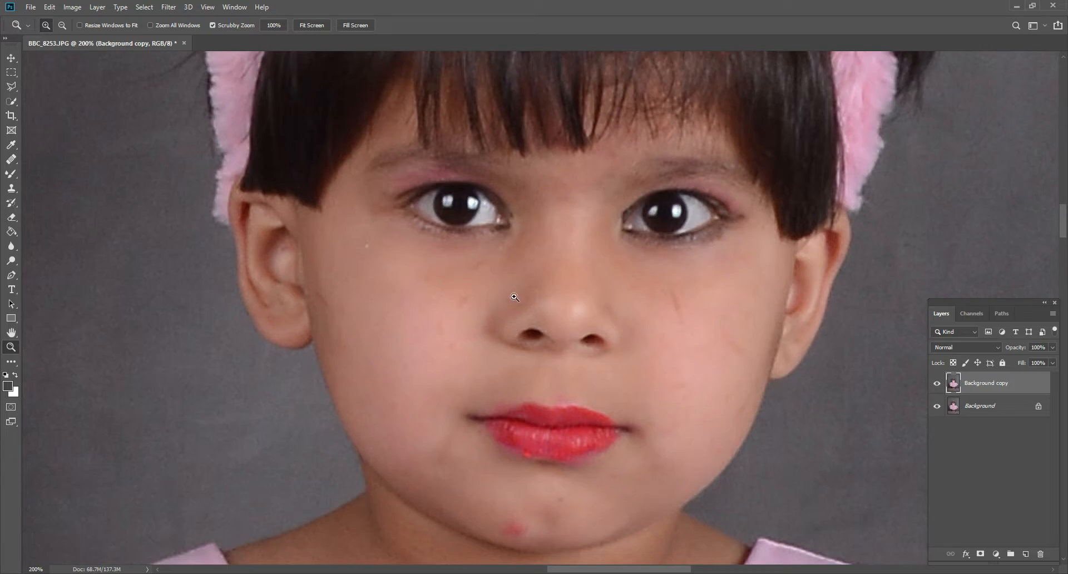
click(10, 176)
right_click(363, 258)
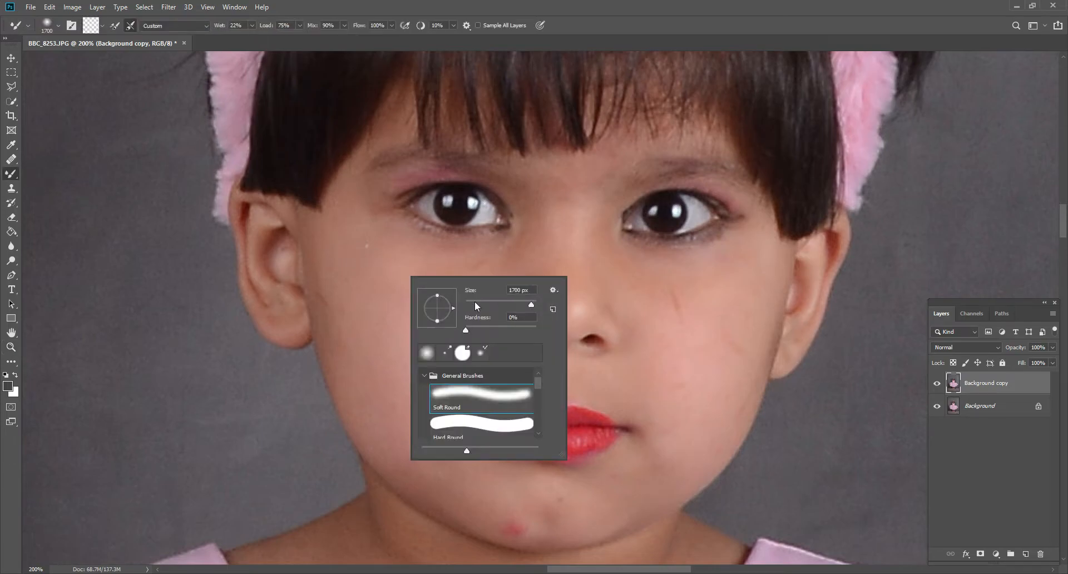
drag(475, 304, 473, 303)
click(363, 246)
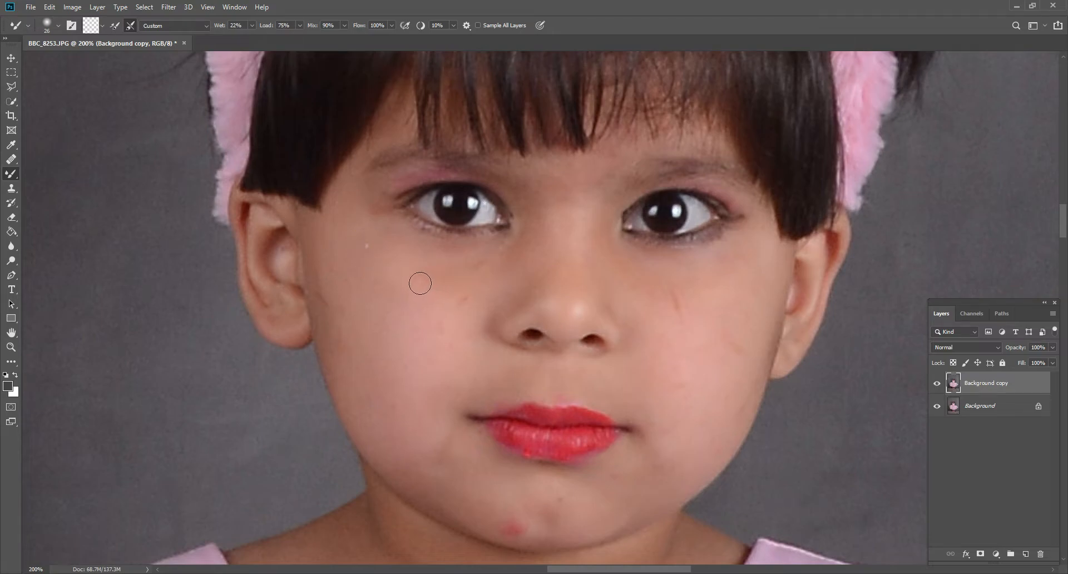
Step: Enlarge the Mixer Brush to 60 px and smooth the skin of the same cheek down towards the jaw
key(bracketright)
key(bracketright)
scroll(389, 275, up, 2)
key(bracketright)
key(bracketright)
key(bracketright)
key(bracketright)
mouse_move(430, 319)
mouse_down()
mouse_move(359, 271)
mouse_move(343, 278)
mouse_move(334, 305)
mouse_move(349, 395)
mouse_up()
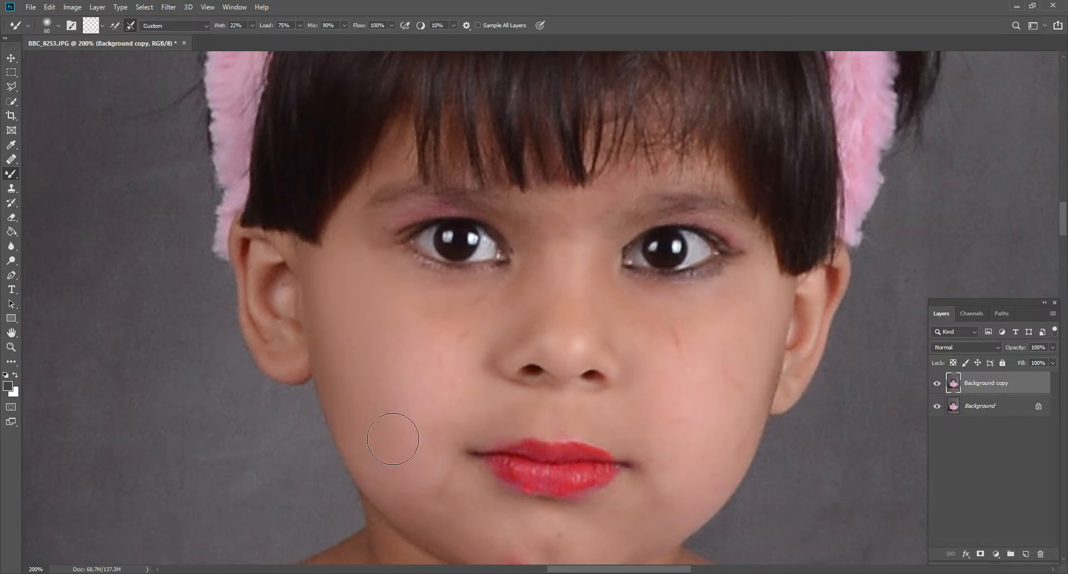
Step: Smooth the left-hand cheek from the edge by the ear up to below the eye, reducing the Mixer Brush to 50 px
key(bracketright)
mouse_move(347, 309)
mouse_down()
mouse_move(350, 348)
mouse_move(324, 306)
mouse_up()
key(bracketright)
key(bracketleft)
scroll(431, 402, up, 2)
key(bracketleft)
key(bracketleft)
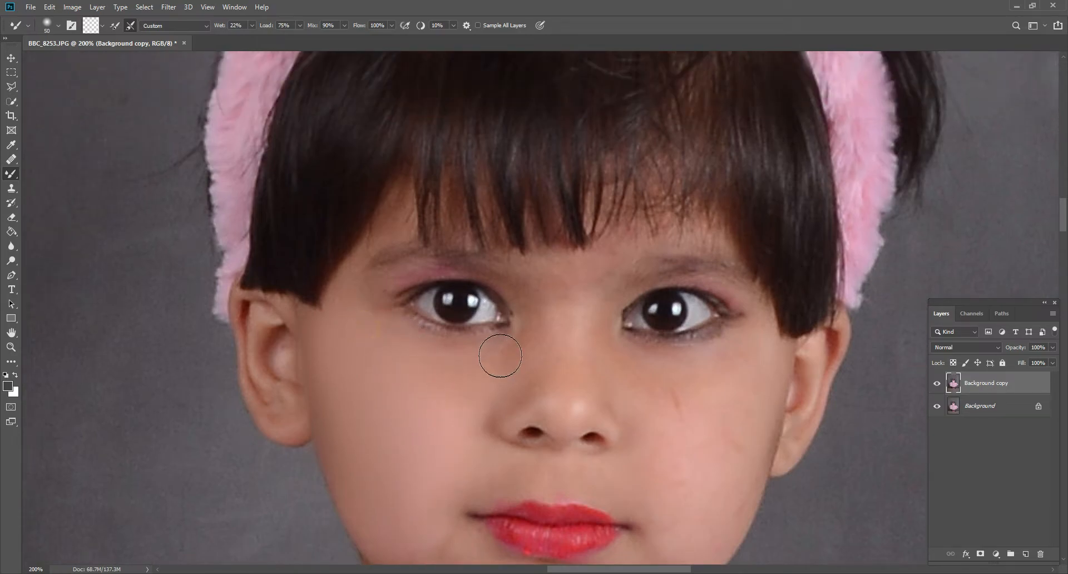
scroll(382, 358, up, 1)
mouse_move(469, 400)
mouse_down()
mouse_move(399, 344)
mouse_move(383, 356)
mouse_move(357, 331)
mouse_move(378, 334)
mouse_move(343, 328)
mouse_up()
Step: Blend the temple skin between the hairline and the left-hand eyebrow using a brush of about 35 px
key(bracketleft)
key(bracketleft)
key(bracketleft)
scroll(343, 327, up, 1)
key(bracketleft)
mouse_move(325, 365)
mouse_down()
mouse_move(374, 281)
mouse_move(399, 282)
mouse_up()
key(bracketright)
drag(359, 332, 362, 312)
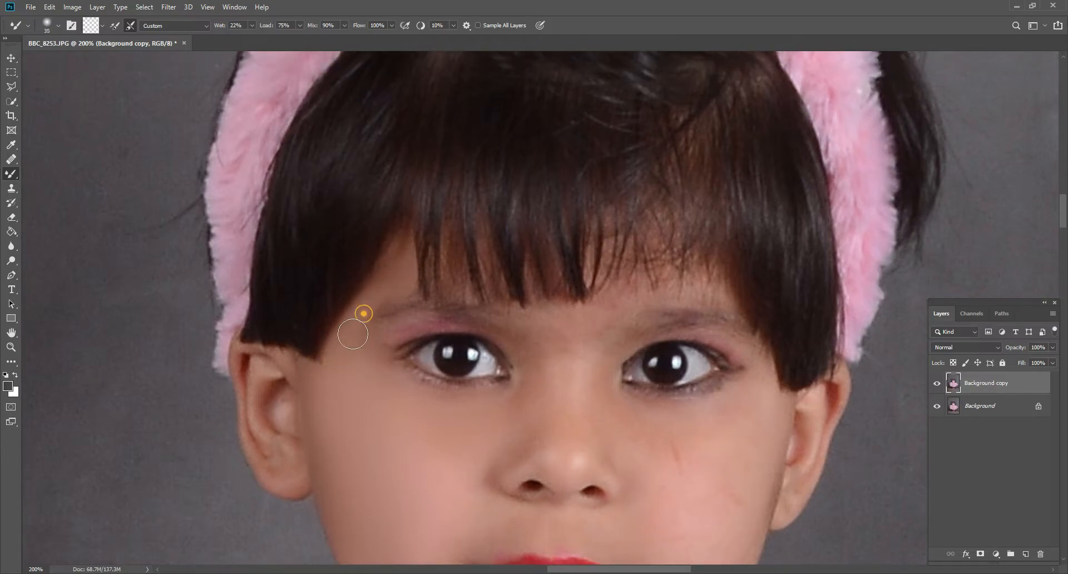
Step: Smooth the skin around the outer corner of the left-hand eye with a slightly larger brush
scroll(383, 367, down, 1)
key(bracketright)
key(bracketright)
mouse_move(374, 358)
mouse_down()
mouse_move(352, 303)
mouse_move(421, 365)
mouse_up()
scroll(403, 355, down, 3)
key(bracketright)
key(bracketright)
key(bracketright)
scroll(452, 373, up, 3)
Step: Reduce the Mixer Brush to 20 px and smooth the left-hand upper eyelid between the lashes and the eyebrow
key(bracketleft)
key(bracketleft)
key(bracketleft)
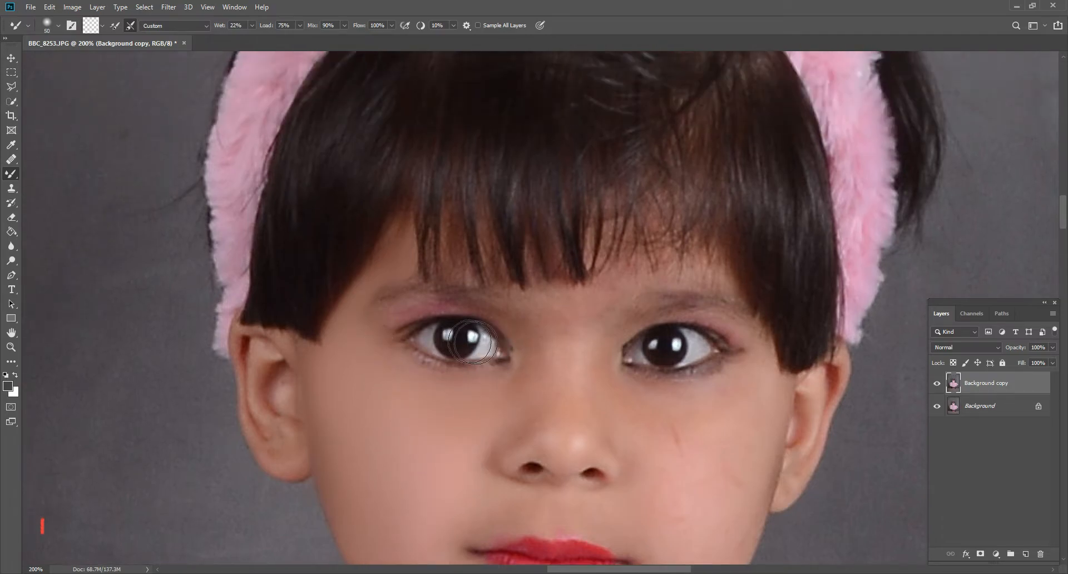
key(bracketleft)
key(bracketleft)
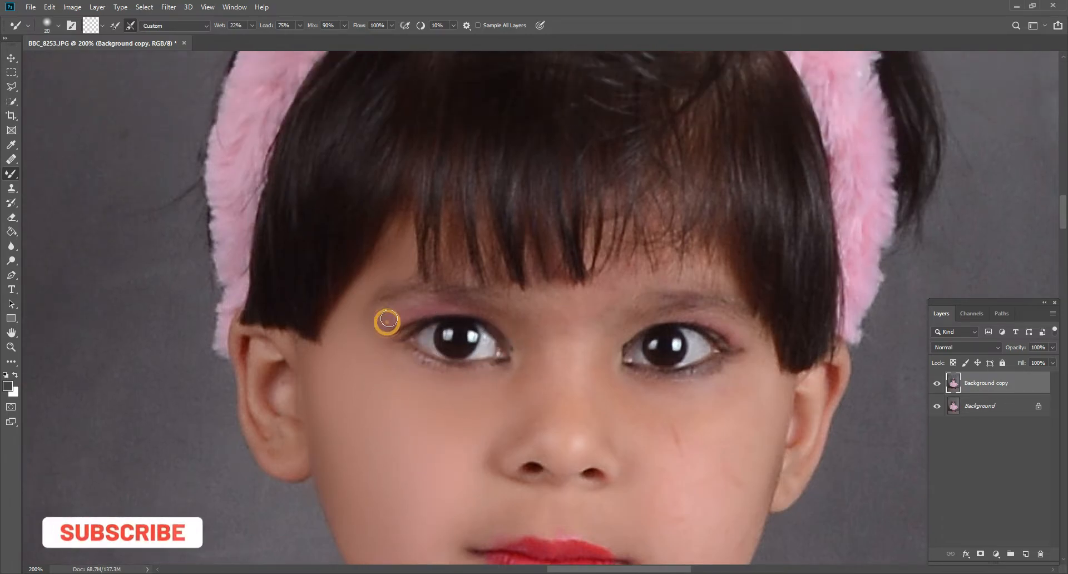
drag(386, 320, 473, 310)
mouse_move(382, 313)
mouse_down()
mouse_move(472, 310)
mouse_move(507, 332)
mouse_up()
key(bracketleft)
key(bracketright)
key(bracketright)
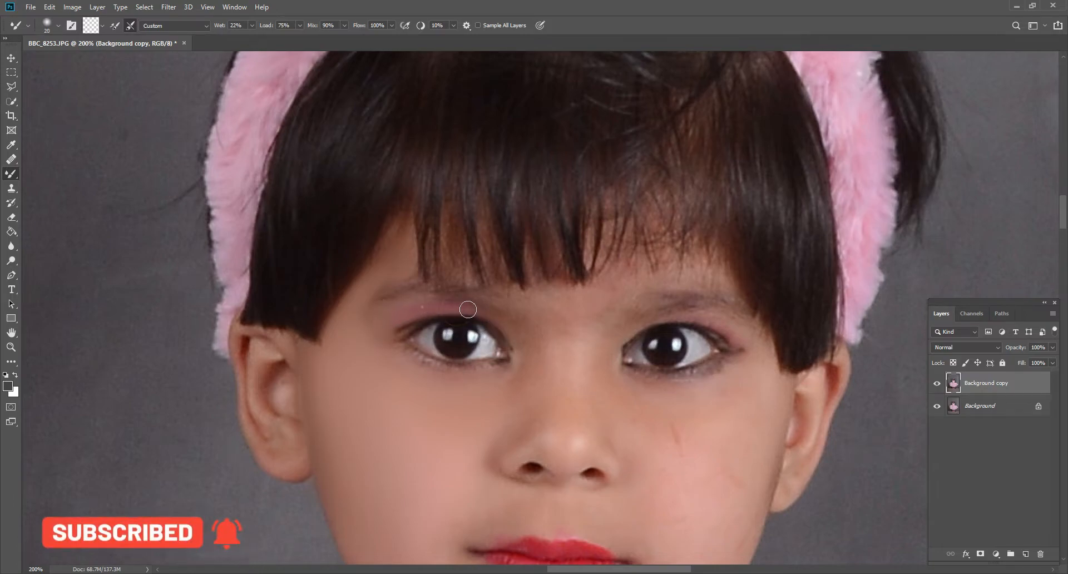
mouse_move(422, 307)
mouse_down()
mouse_move(513, 329)
mouse_move(507, 322)
mouse_move(523, 353)
mouse_move(529, 336)
mouse_up()
Step: Enlarge the Mixer Brush to 45 px and smooth the inner cheek, the side of the nose and the nose bridge
key(bracketright)
key(bracketright)
key(bracketright)
scroll(507, 353, down, 1)
key(bracketright)
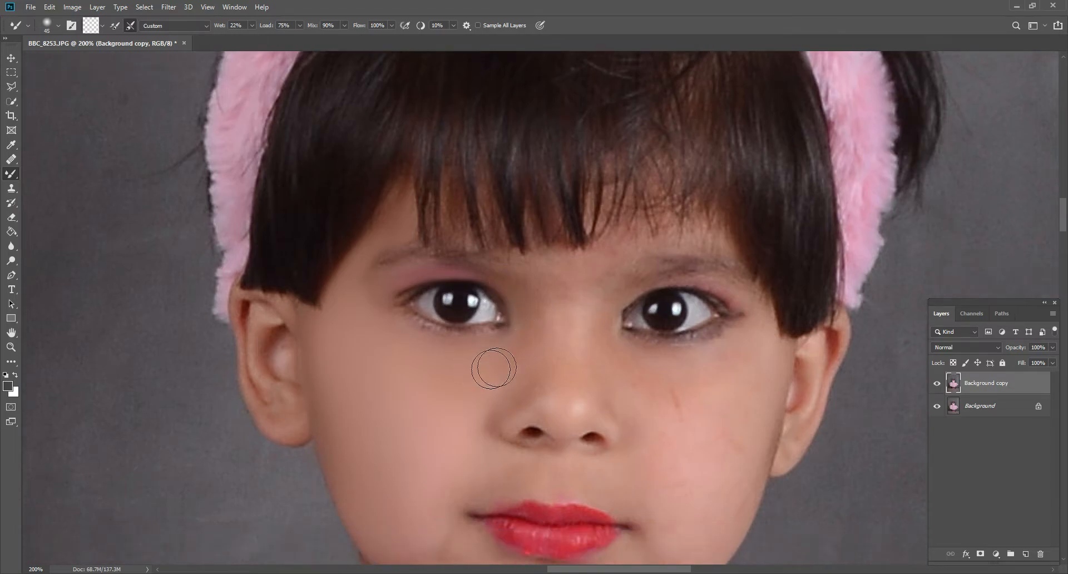
mouse_move(478, 369)
mouse_down()
mouse_move(539, 321)
mouse_move(543, 370)
mouse_up()
mouse_move(547, 307)
mouse_down()
mouse_move(559, 340)
mouse_move(572, 304)
mouse_move(562, 378)
mouse_move(562, 356)
mouse_move(546, 381)
mouse_move(542, 361)
mouse_move(541, 382)
mouse_up()
key(bracketright)
key(bracketleft)
key(bracketleft)
key(bracketleft)
click(528, 391)
click(299, 25)
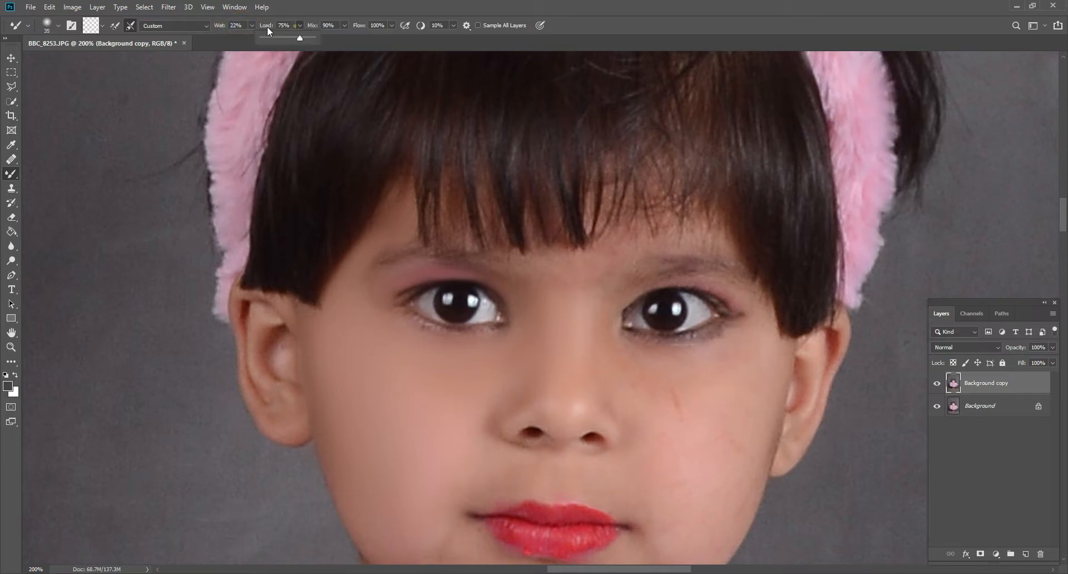
click(288, 25)
click(333, 26)
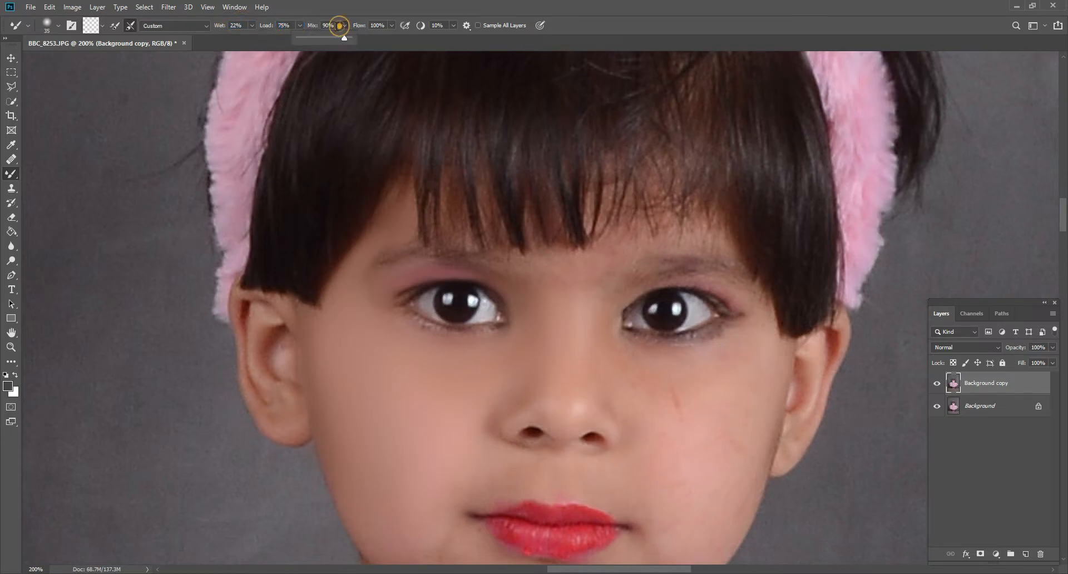
Step: Touch up the skin beside the left-hand eye, above its brow and in front of the ear with a 30 to 35 px brush
click(385, 313)
key(bracketleft)
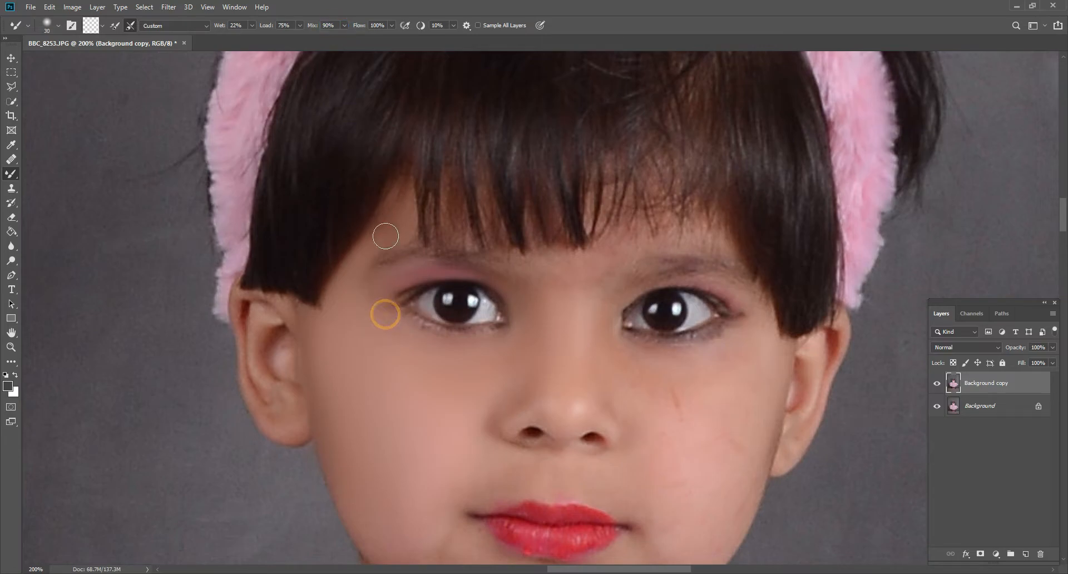
click(401, 212)
key(bracketright)
scroll(335, 312, down, 1)
click(334, 265)
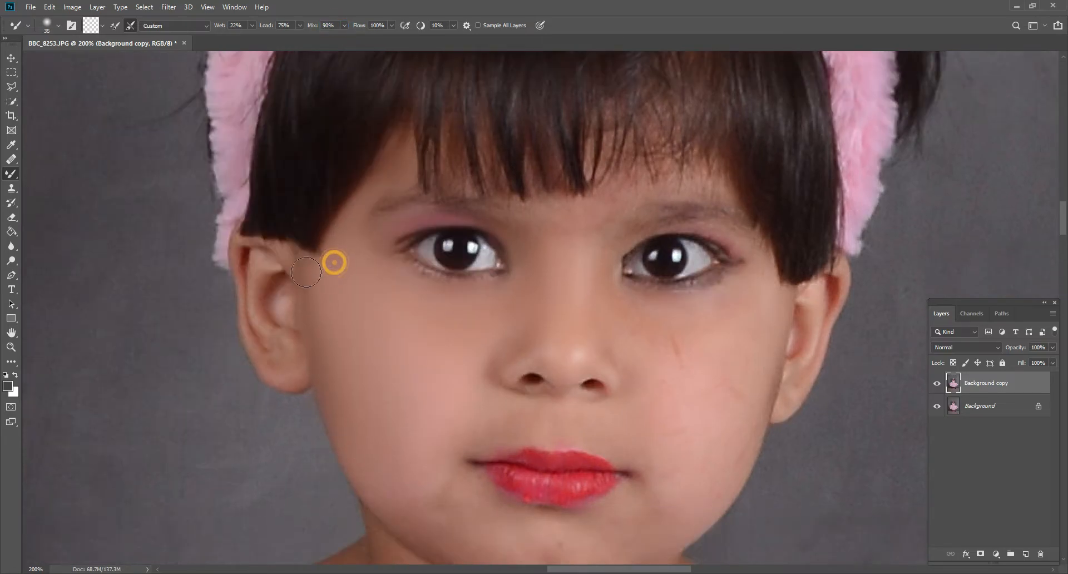
Step: Smooth the folds, lobe and rim of the left-hand ear with short dabs of a 30 px and smaller brush
scroll(272, 292, down, 1)
key(bracketleft)
click(278, 265)
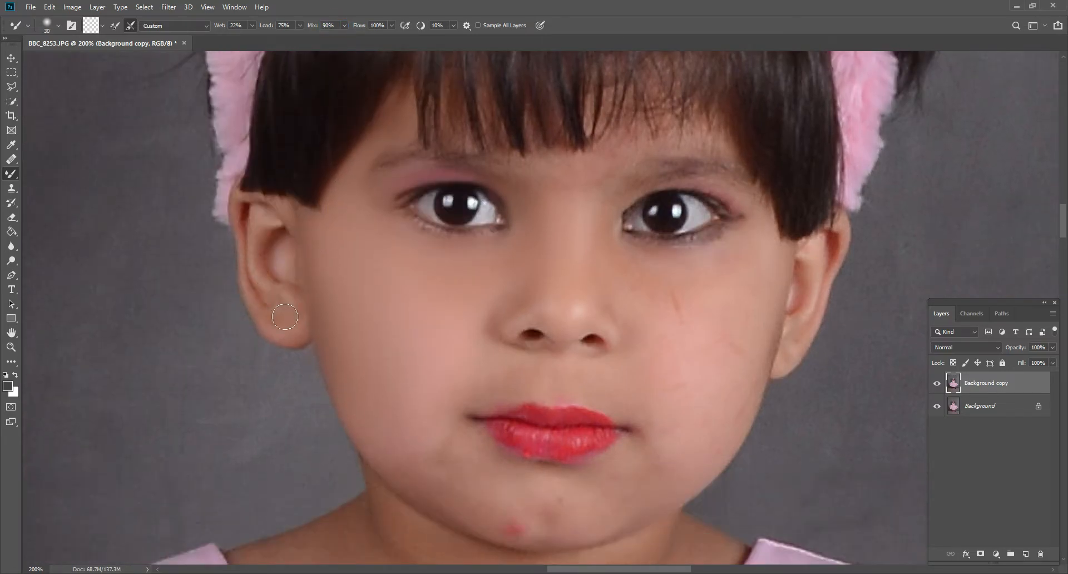
click(280, 300)
key(bracketleft)
click(261, 212)
click(257, 263)
click(261, 249)
key(bracketleft)
click(272, 230)
click(260, 309)
click(242, 201)
click(257, 249)
Step: Blend the forehead skin above the outer end of the left-hand eyebrow with a 30 px brush
key(bracketright)
scroll(304, 317, up, 1)
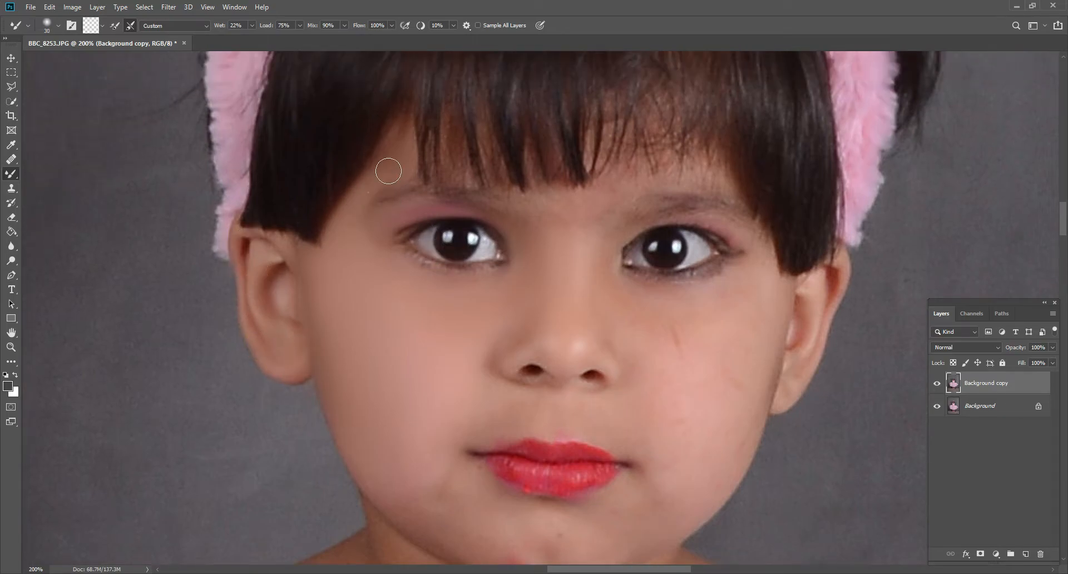
mouse_move(388, 172)
mouse_down()
mouse_move(407, 249)
mouse_move(365, 197)
mouse_up()
Step: Enlarge the Mixer Brush to 60 px and smooth the lower left-hand cheek along the jaw towards the chin
scroll(383, 184, down, 2)
key(bracketright)
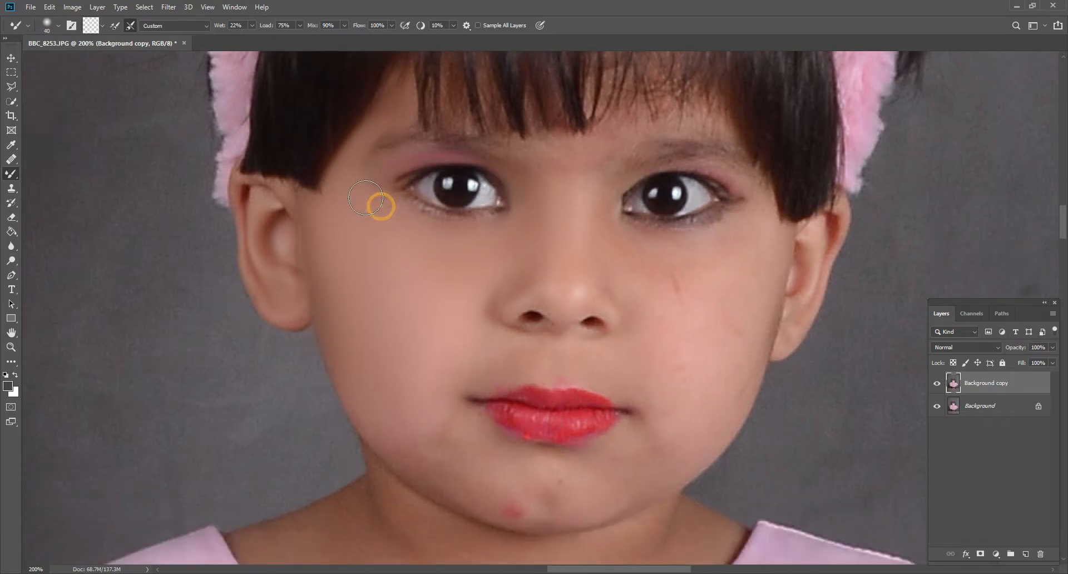
scroll(389, 251, down, 3)
key(bracketright)
drag(379, 248, 472, 352)
drag(419, 281, 472, 341)
key(bracketright)
drag(382, 280, 441, 345)
drag(380, 281, 456, 356)
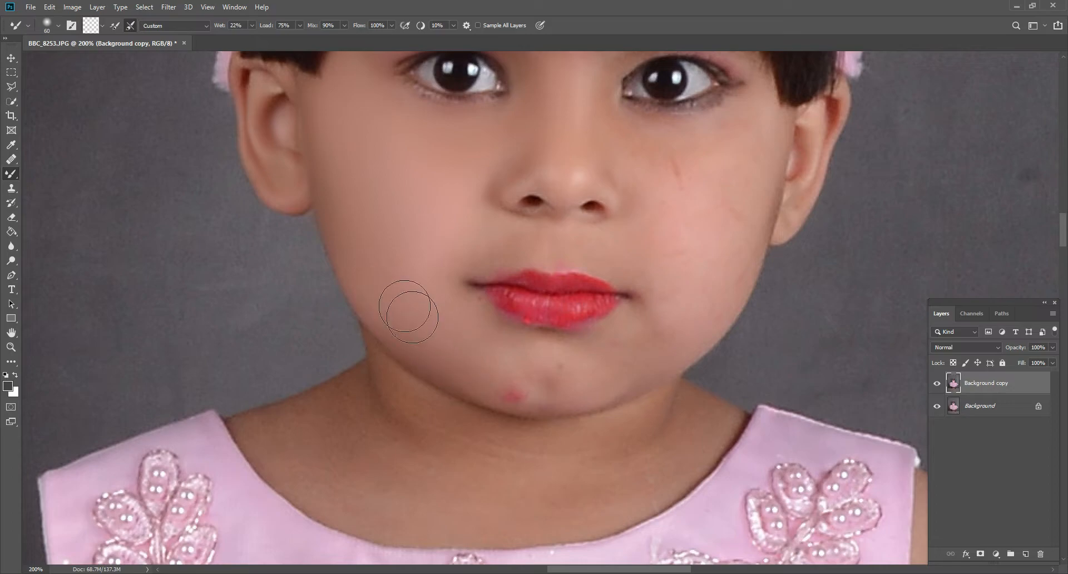
drag(400, 302, 369, 286)
Step: Blend away the red spot and small marks on the chin and below the lips with a smaller brush
scroll(369, 285, down, 2)
key(bracketleft)
key(bracketleft)
mouse_move(460, 287)
mouse_down()
mouse_move(533, 315)
mouse_move(515, 326)
mouse_up()
mouse_move(624, 315)
mouse_down()
mouse_move(592, 326)
mouse_move(568, 302)
mouse_move(516, 322)
mouse_move(526, 341)
mouse_move(466, 309)
mouse_move(506, 337)
mouse_move(470, 285)
mouse_move(470, 257)
mouse_move(496, 281)
mouse_move(465, 257)
mouse_move(521, 287)
mouse_up()
key(bracketleft)
key(bracketleft)
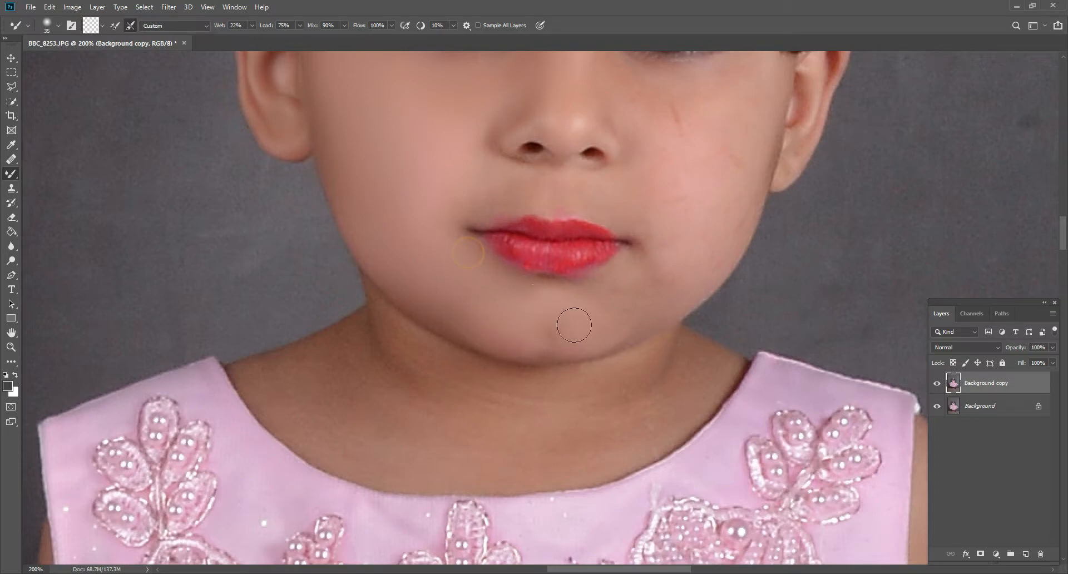
Step: Enlarge the Mixer Brush to 50 px and smooth the lower chin and the skin beside the right-hand mouth corner
key(bracketright)
key(bracketright)
key(bracketright)
mouse_move(518, 335)
mouse_down()
mouse_move(622, 318)
mouse_move(604, 321)
mouse_up()
mouse_move(634, 292)
mouse_down()
mouse_move(641, 261)
mouse_move(661, 291)
mouse_move(607, 318)
mouse_move(616, 325)
mouse_move(666, 261)
mouse_up()
key(bracketright)
Step: Smooth the right-hand cheek from the jaw up towards the ear using a 70 px brush
scroll(678, 262, up, 3)
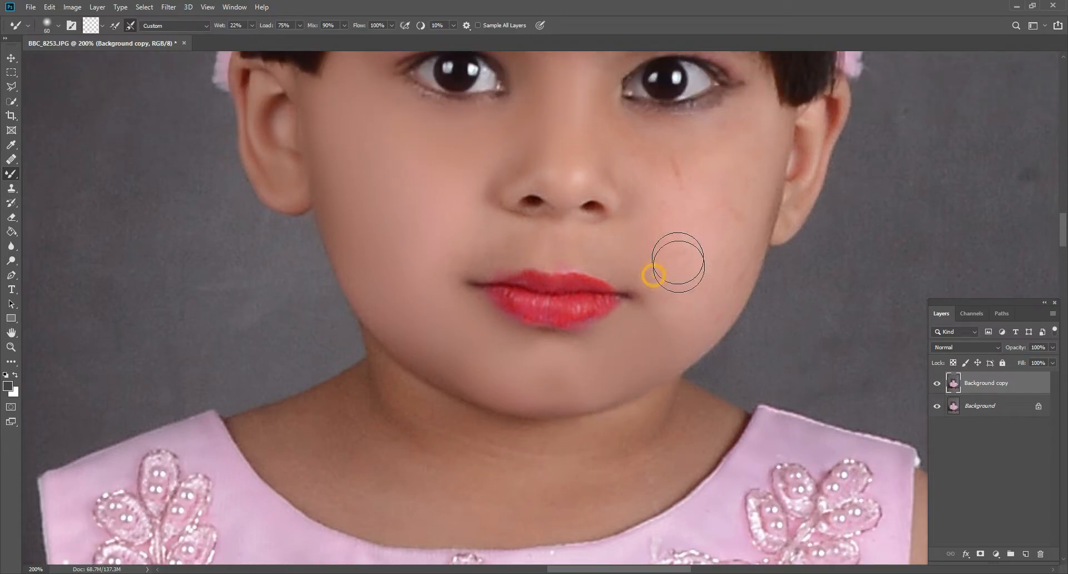
scroll(678, 263, up, 2)
key(bracketright)
drag(720, 238, 653, 365)
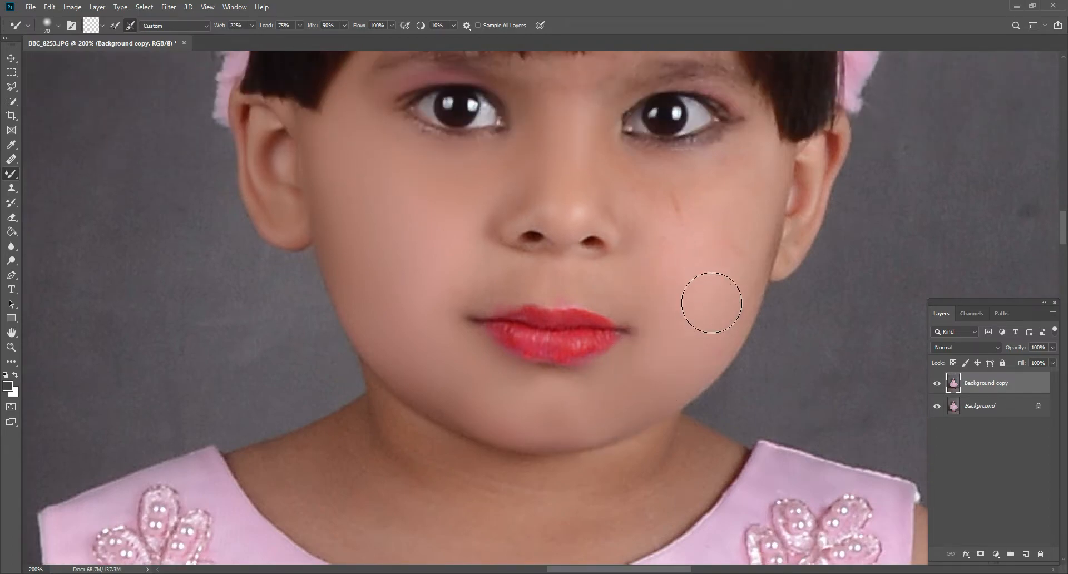
mouse_move(711, 303)
mouse_down()
mouse_move(736, 262)
mouse_move(728, 254)
mouse_move(738, 216)
mouse_up()
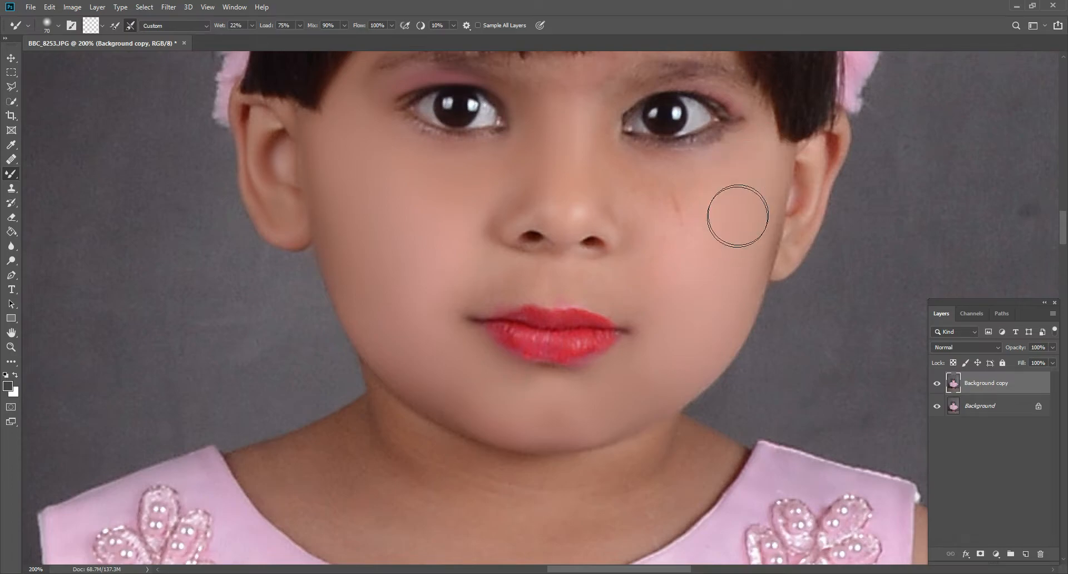
Step: Blend away the red scratch on the right-hand cheek below the eye using a 60 px brush
scroll(725, 259, up, 3)
key(bracketleft)
mouse_move(694, 277)
mouse_down()
mouse_move(652, 242)
mouse_move(713, 218)
mouse_move(659, 240)
mouse_move(656, 307)
mouse_move(631, 326)
mouse_up()
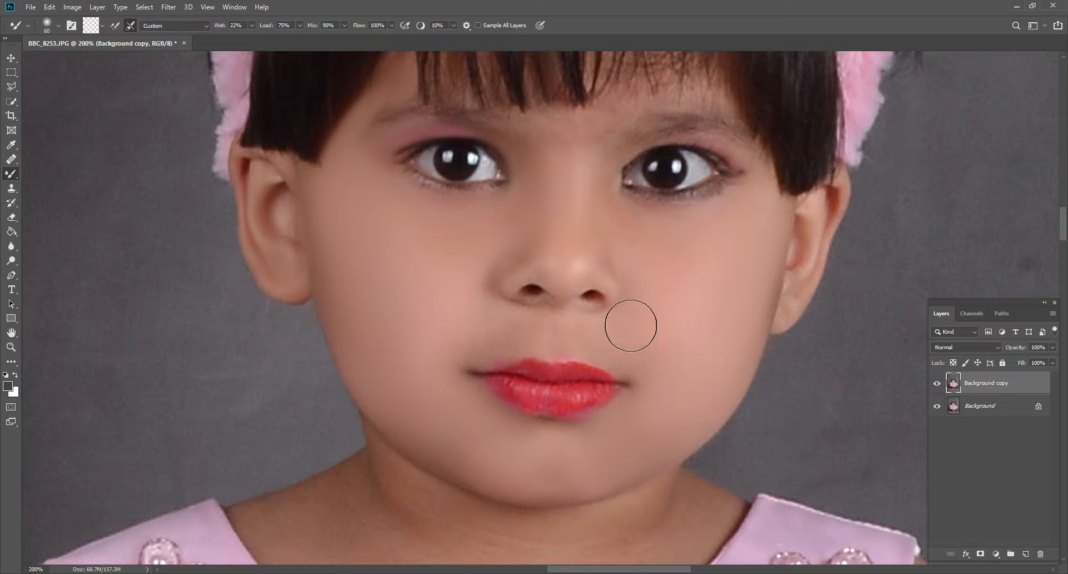
Step: Smooth the skin above the upper lip and around the nostril, reducing the brush to 30 px for the nose
key(bracketleft)
mouse_move(450, 318)
mouse_down()
mouse_move(495, 326)
mouse_move(500, 338)
mouse_move(479, 333)
mouse_move(464, 345)
mouse_move(519, 323)
mouse_move(496, 347)
mouse_move(468, 348)
mouse_move(593, 334)
mouse_up()
key(bracketleft)
key(bracketleft)
mouse_move(494, 285)
mouse_down()
mouse_move(545, 260)
mouse_move(510, 278)
mouse_move(508, 296)
mouse_move(546, 270)
mouse_up()
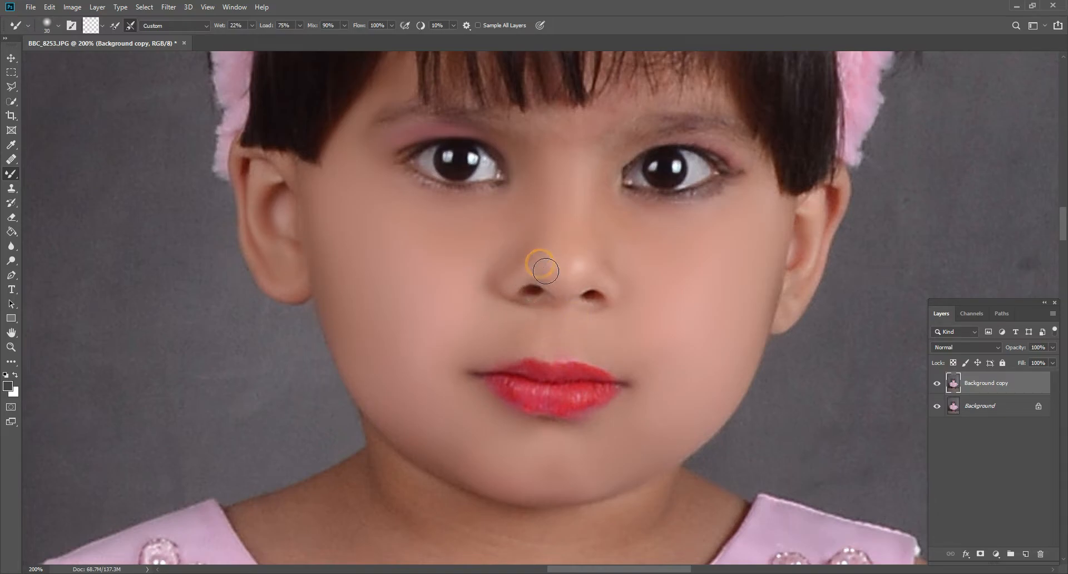
Step: Enlarge the Mixer Brush to 45 px and smooth the upper nose bridge and the area under the right-hand eye
scroll(582, 238, up, 3)
key(bracketright)
key(bracketright)
key(bracketright)
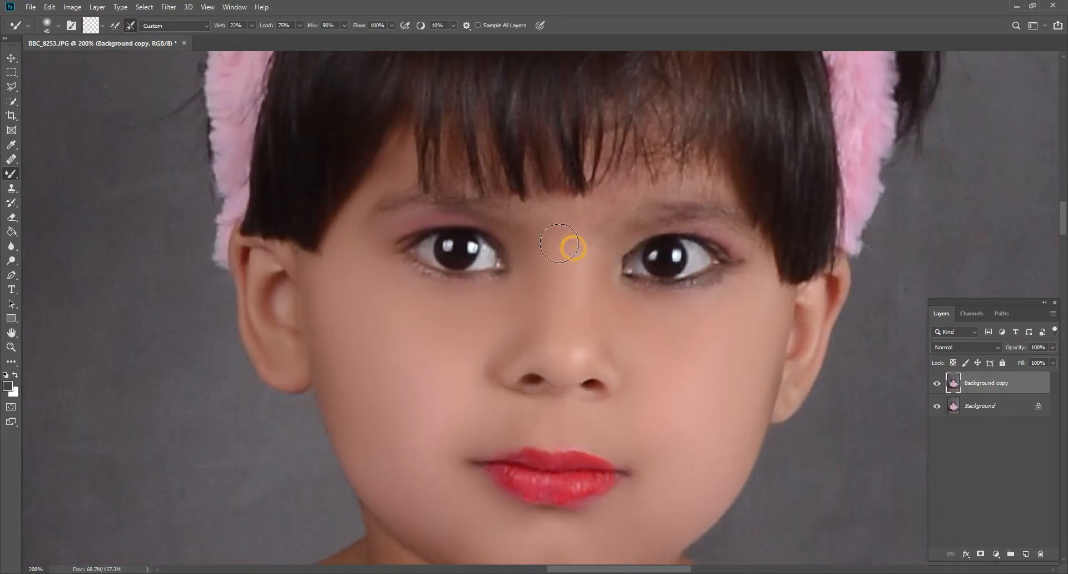
drag(648, 321, 681, 324)
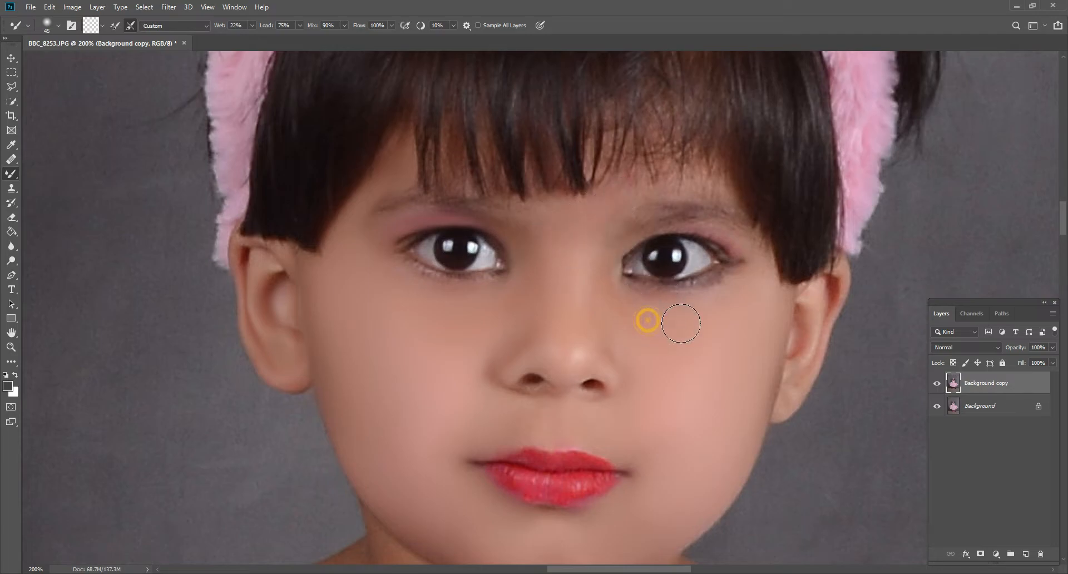
Step: Blend the skin at the inner end of the right-hand eyebrow and at the opposite temple with a brush of up to 35 px
scroll(666, 246, up, 2)
key(bracketleft)
key(bracketleft)
drag(647, 248, 610, 247)
key(bracketright)
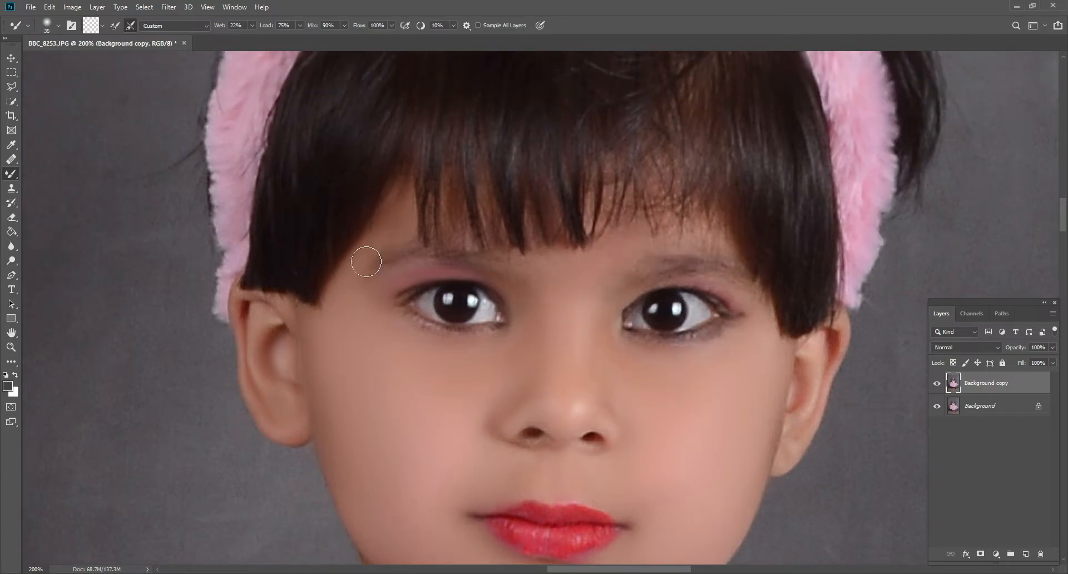
mouse_move(341, 288)
mouse_down()
mouse_move(357, 268)
mouse_move(348, 264)
mouse_move(384, 225)
mouse_move(346, 280)
mouse_up()
Step: Smooth the forehead between the eyebrows and under the fringe above the right-hand brow with a 30 to 25 px brush
scroll(473, 282, down, 2)
scroll(474, 282, down, 2)
scroll(474, 282, up, 2)
key(bracketright)
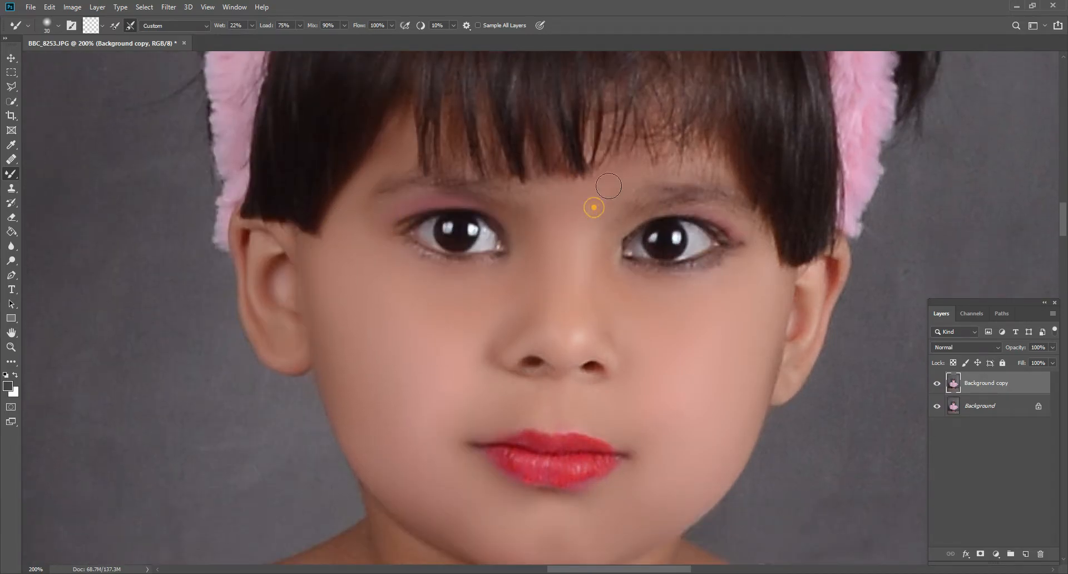
drag(568, 190, 546, 198)
scroll(567, 186, up, 2)
key(bracketleft)
drag(610, 223, 648, 220)
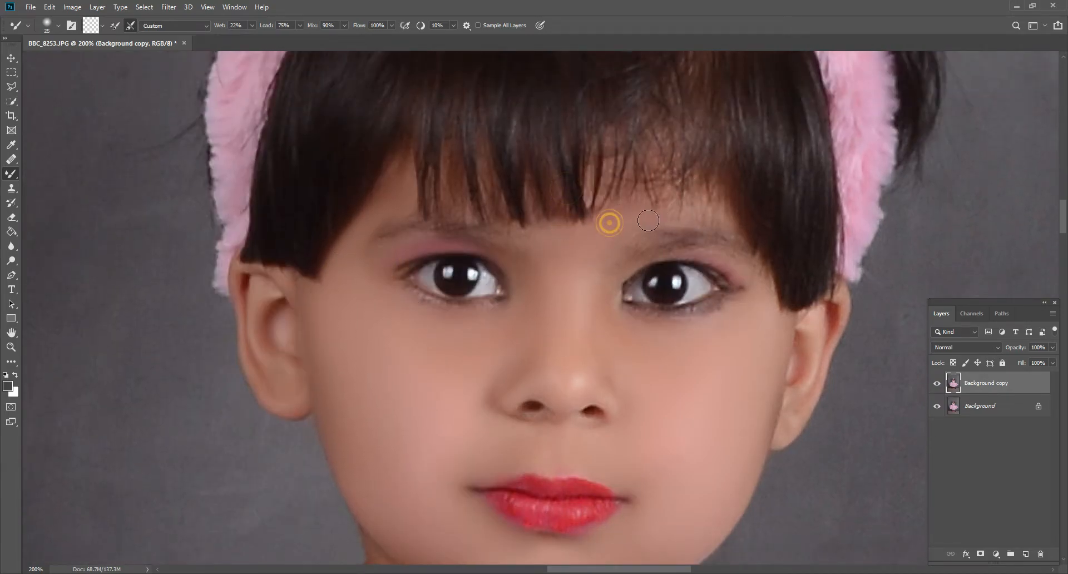
Step: Smooth the inside of the right-hand ear with a slightly enlarged brush
scroll(768, 305, down, 5)
scroll(766, 261, up, 1)
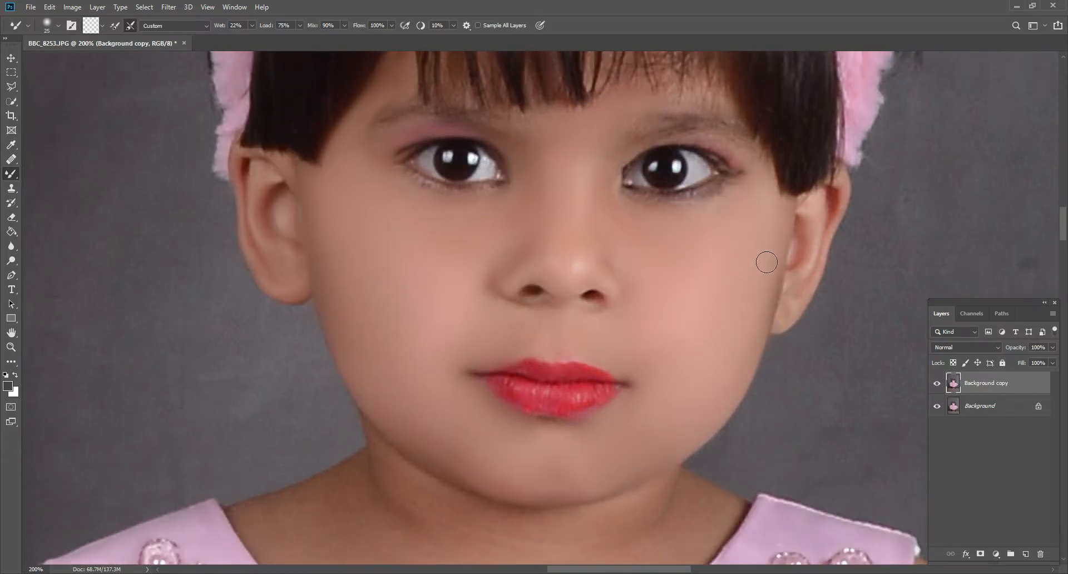
key(bracketright)
drag(818, 215, 803, 244)
Step: Enlarge the Mixer Brush to 70 px and smooth the left-hand side of the neck and shoulder
scroll(517, 349, down, 5)
scroll(462, 360, down, 2)
key(bracketright)
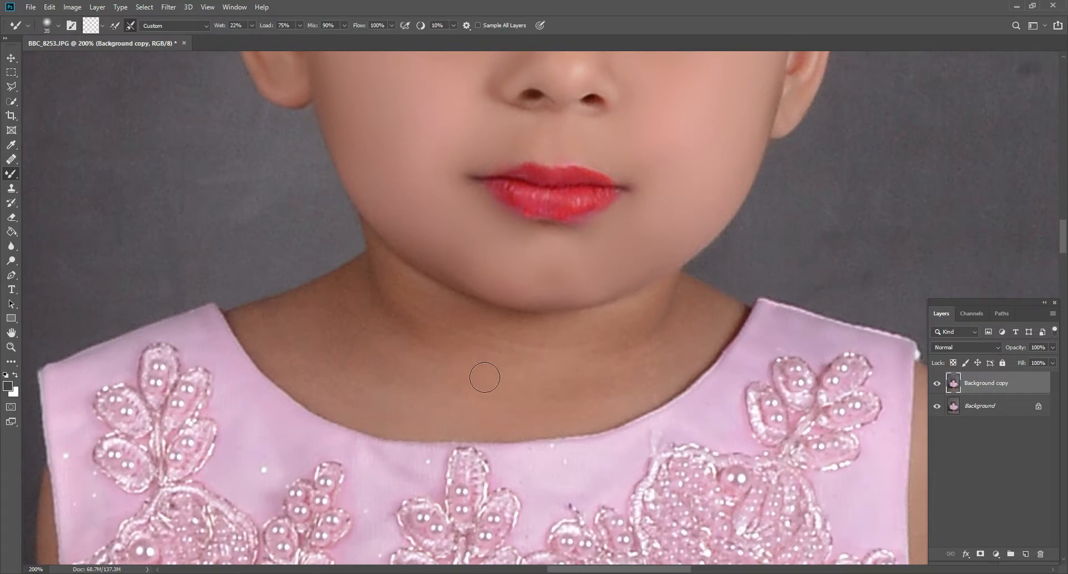
key(bracketright)
key(bracketright)
key(bracketright)
key(bracketright)
key(bracketright)
key(bracketright)
key(bracketright)
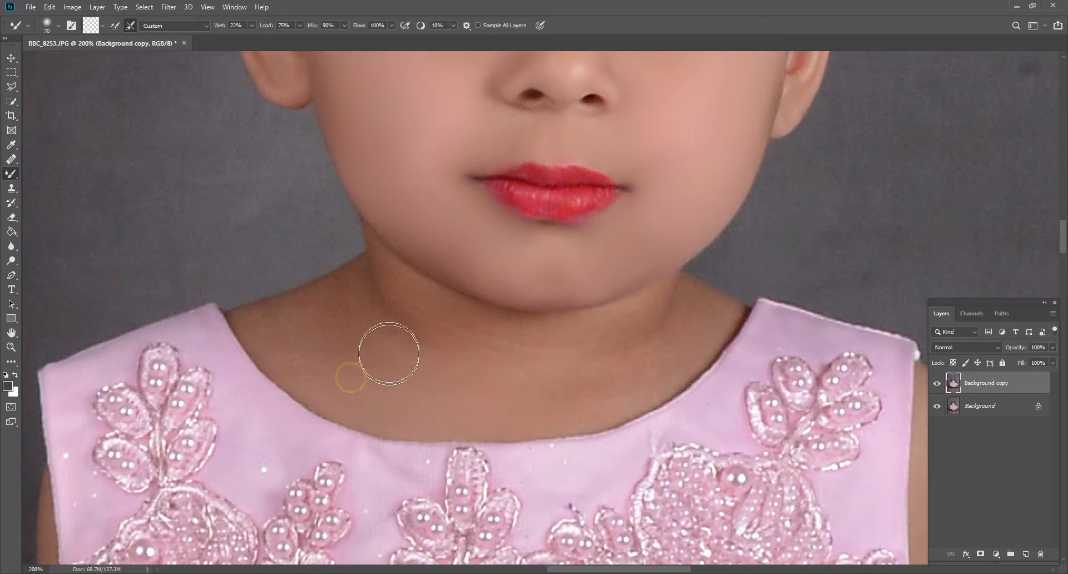
Step: Reduce the Mixer Brush to 50 px and blend the neck skin along the dress neckline and below the jaw
key(bracketleft)
key(bracketleft)
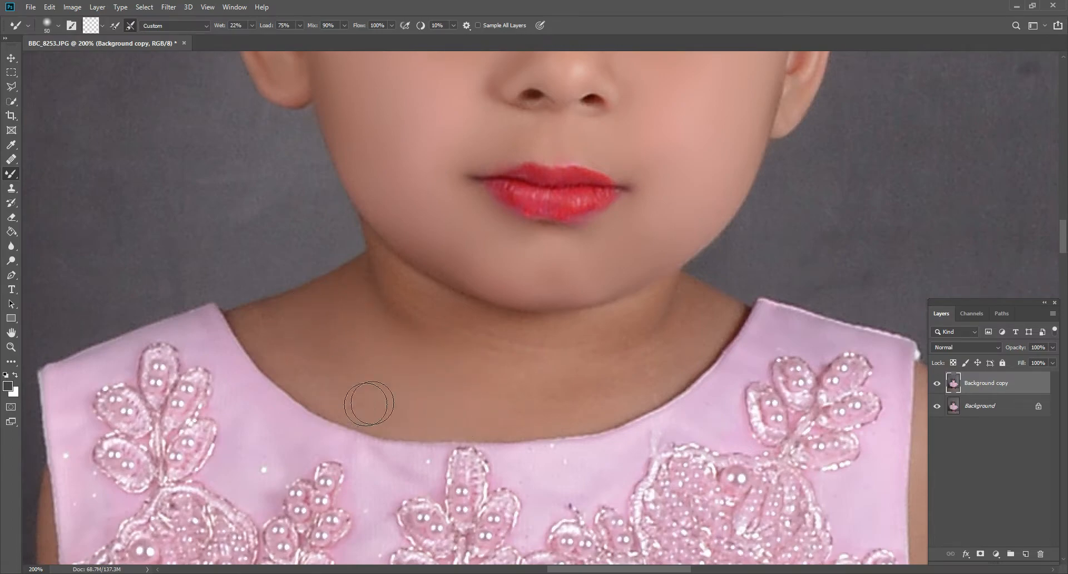
click(387, 408)
key(bracketleft)
key(bracketright)
click(372, 284)
Step: Smooth the shadowed skin where the neck meets the jaw with a 35 px brush, enlarged to 50 px down the throat
scroll(395, 323, up, 1)
key(bracketleft)
drag(384, 308, 401, 345)
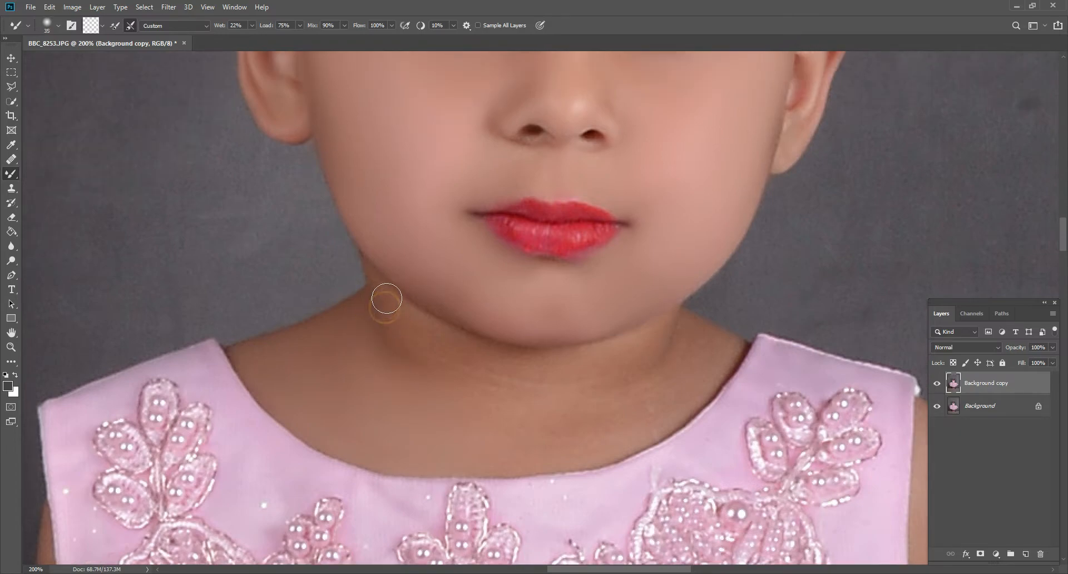
key(bracketright)
key(bracketright)
mouse_move(394, 309)
mouse_down()
mouse_move(443, 348)
mouse_move(416, 344)
mouse_move(436, 389)
mouse_move(470, 390)
mouse_up()
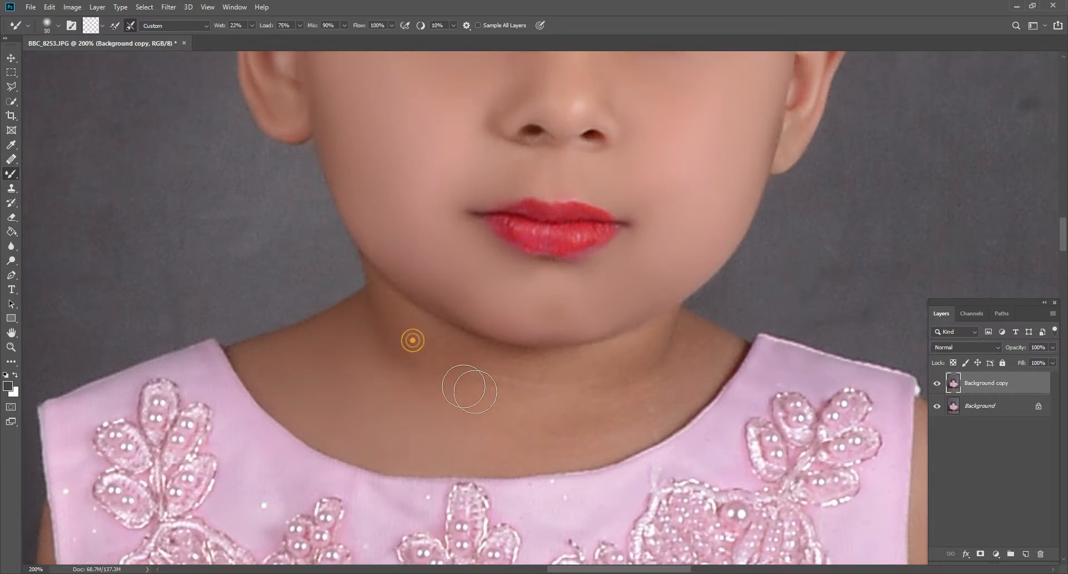
Step: Smooth the creases across the middle and right-hand side of the neck with a larger brush of 60 px and above
key(bracketright)
key(bracketright)
mouse_move(441, 353)
mouse_down()
mouse_move(533, 396)
mouse_move(469, 410)
mouse_move(560, 434)
mouse_move(503, 440)
mouse_move(570, 434)
mouse_move(614, 416)
mouse_up()
key(bracketleft)
key(bracketleft)
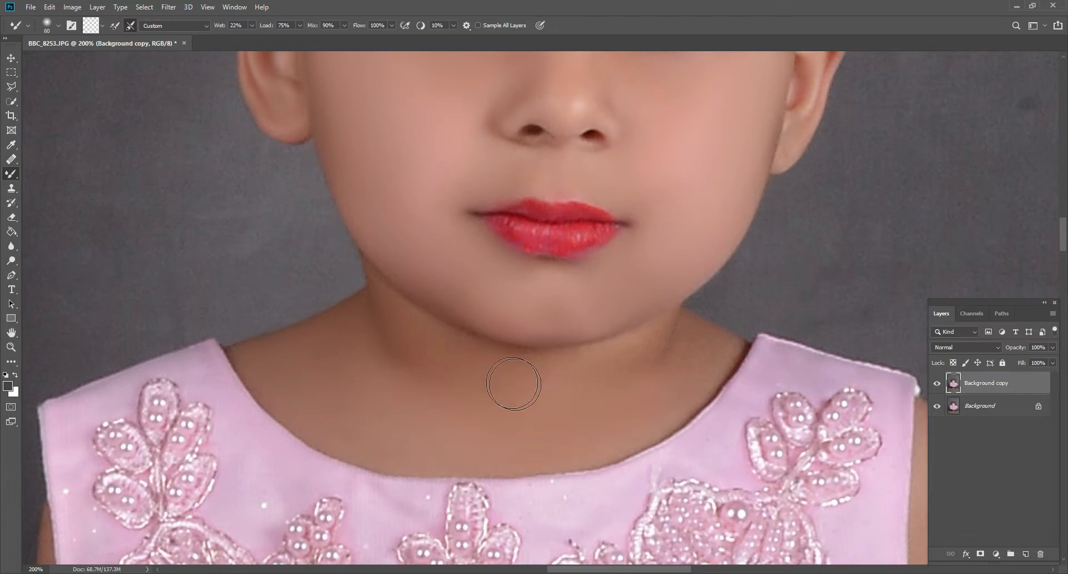
Step: Smooth the shadowed skin under the jaw and along the edges of the neck with a Mixer Brush reduced to about 40 px
mouse_move(493, 370)
mouse_down()
mouse_move(648, 341)
mouse_move(489, 367)
mouse_up()
key(bracketleft)
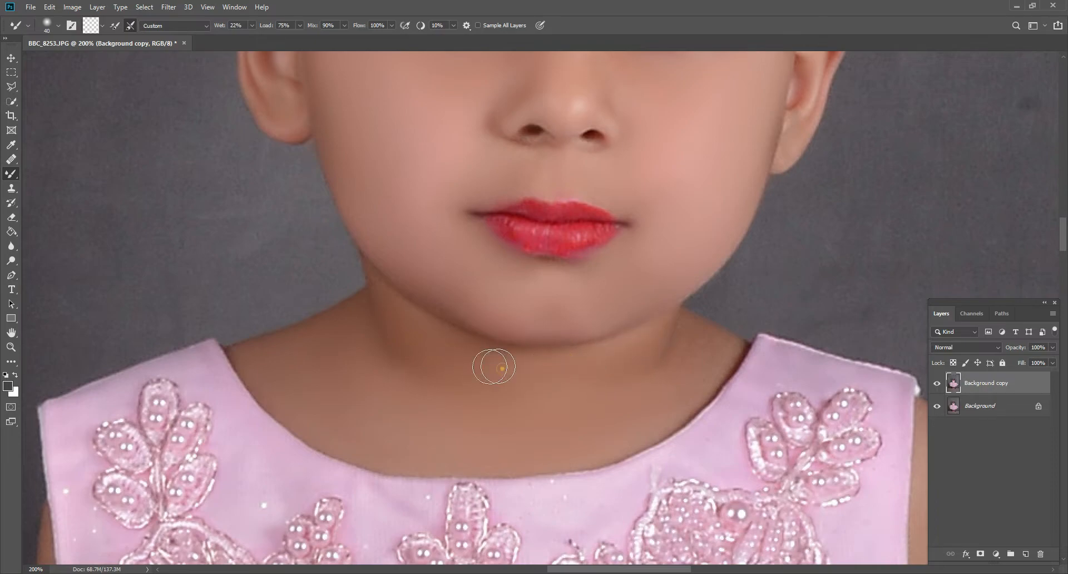
drag(417, 314, 515, 360)
key(bracketright)
drag(403, 323, 427, 356)
mouse_move(689, 381)
mouse_down()
mouse_move(697, 349)
mouse_move(719, 355)
mouse_move(705, 358)
mouse_move(690, 390)
mouse_move(648, 424)
mouse_up()
key(bracketleft)
drag(692, 336, 716, 352)
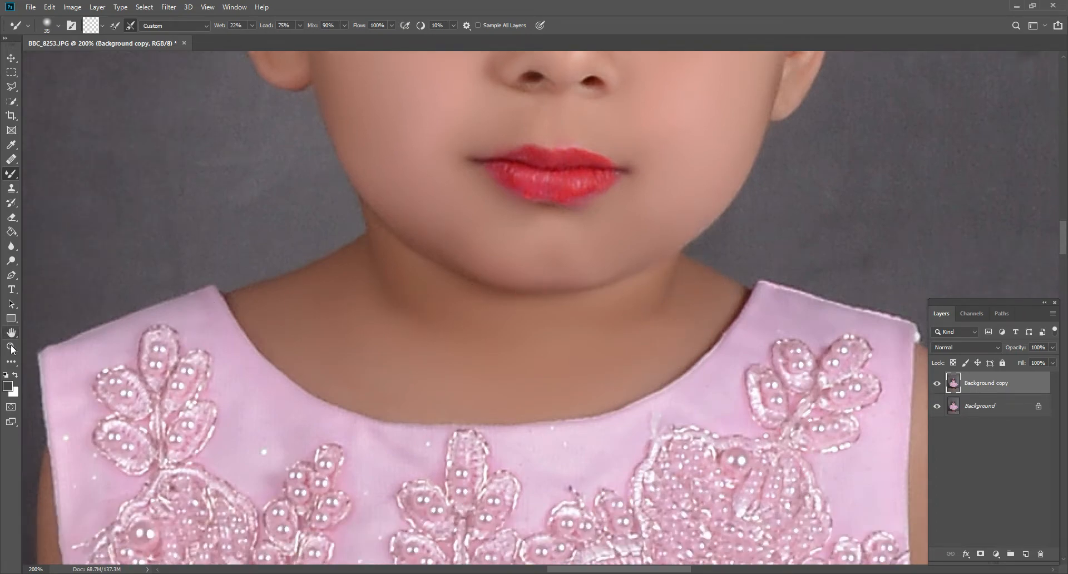
Step: Smooth the skin of both arms with the Mixer Brush at 40 px, enlarged to 80 px for the bent elbow
click(11, 347)
right_click(451, 288)
click(458, 291)
drag(575, 172, 664, 330)
scroll(651, 356, down, 3)
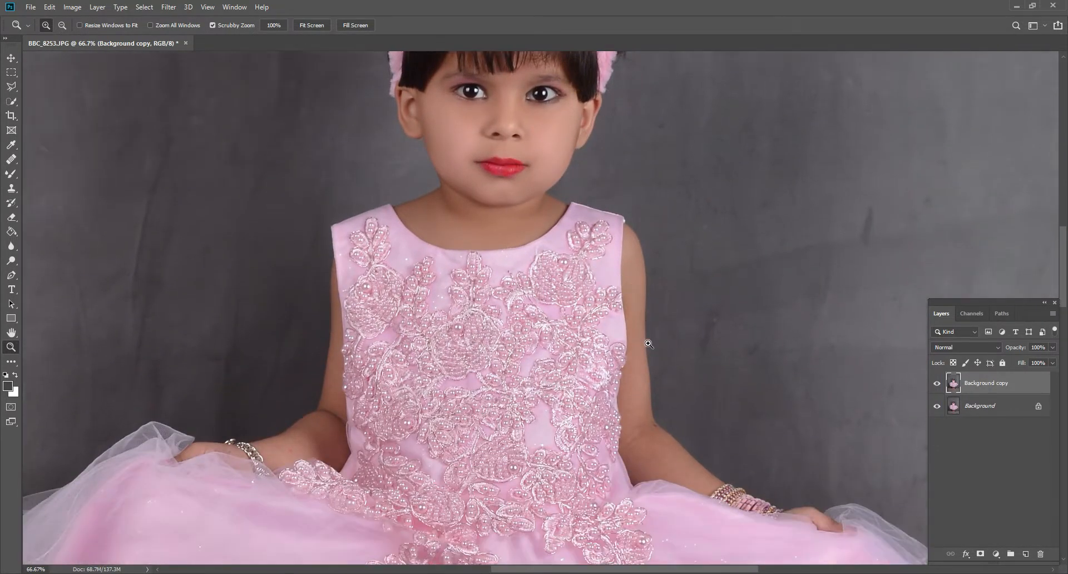
click(11, 175)
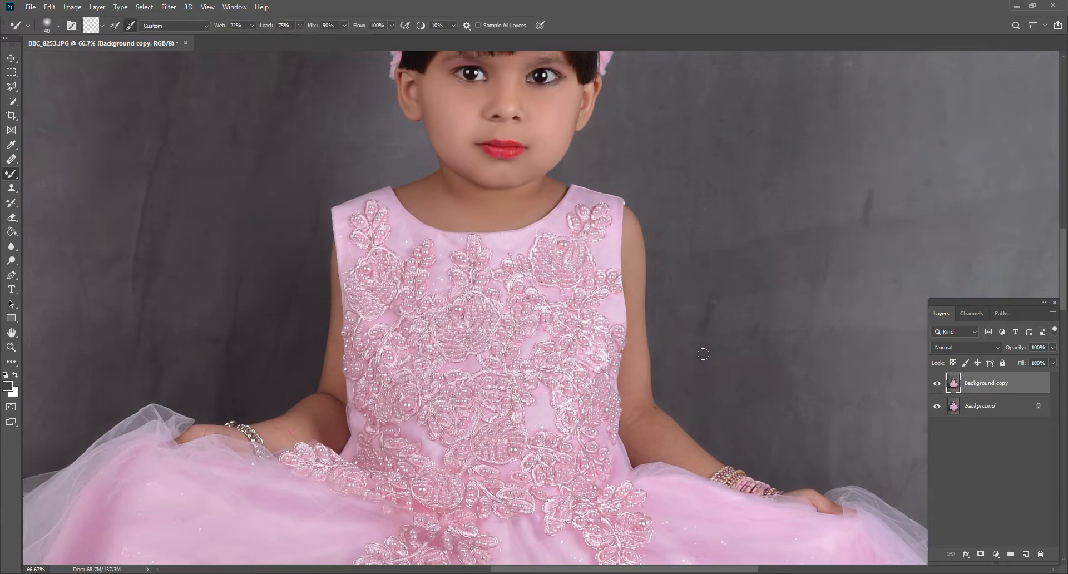
drag(632, 298, 636, 365)
mouse_move(649, 422)
mouse_down()
mouse_move(651, 410)
mouse_move(664, 444)
mouse_up()
key(bracketright)
mouse_move(277, 431)
mouse_down()
mouse_move(292, 426)
mouse_move(324, 351)
mouse_up()
click(329, 376)
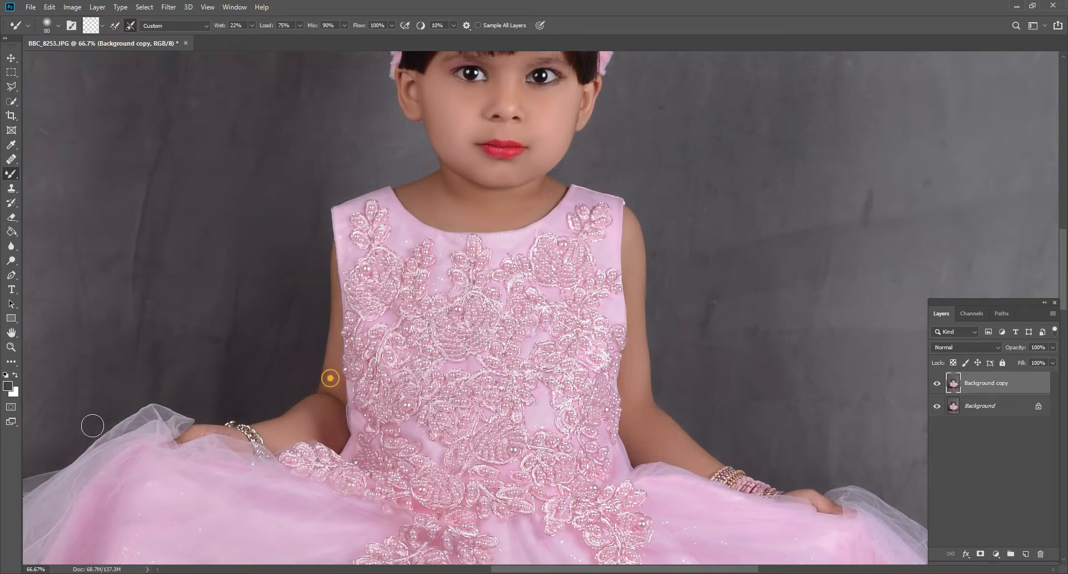
Step: Examine the retouched photo as a whole, including the skirt's tulle edges, the backdrop and the feet
click(16, 349)
right_click(548, 310)
click(550, 313)
click(424, 302)
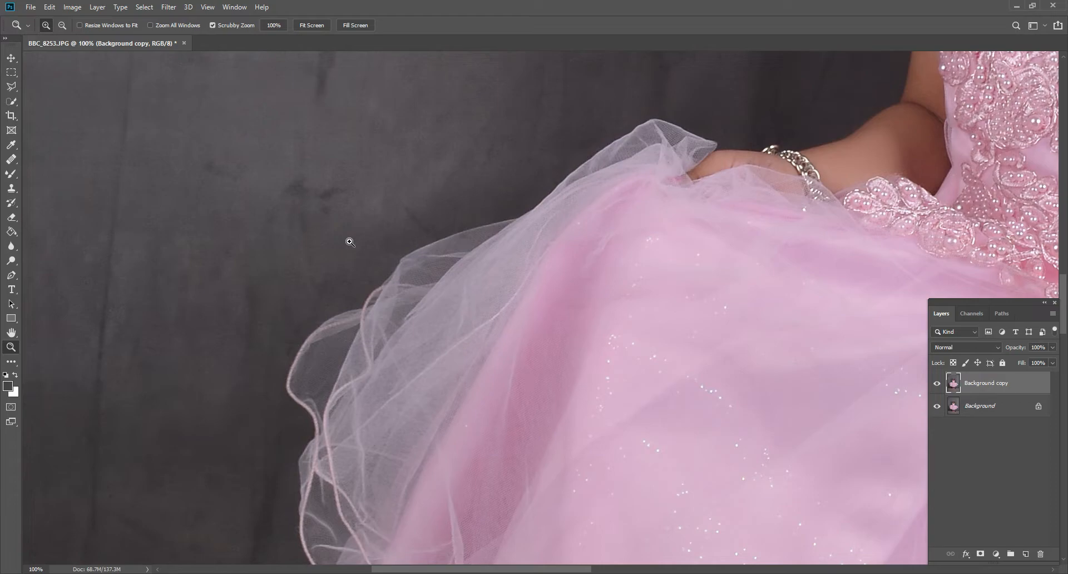
right_click(493, 239)
click(509, 243)
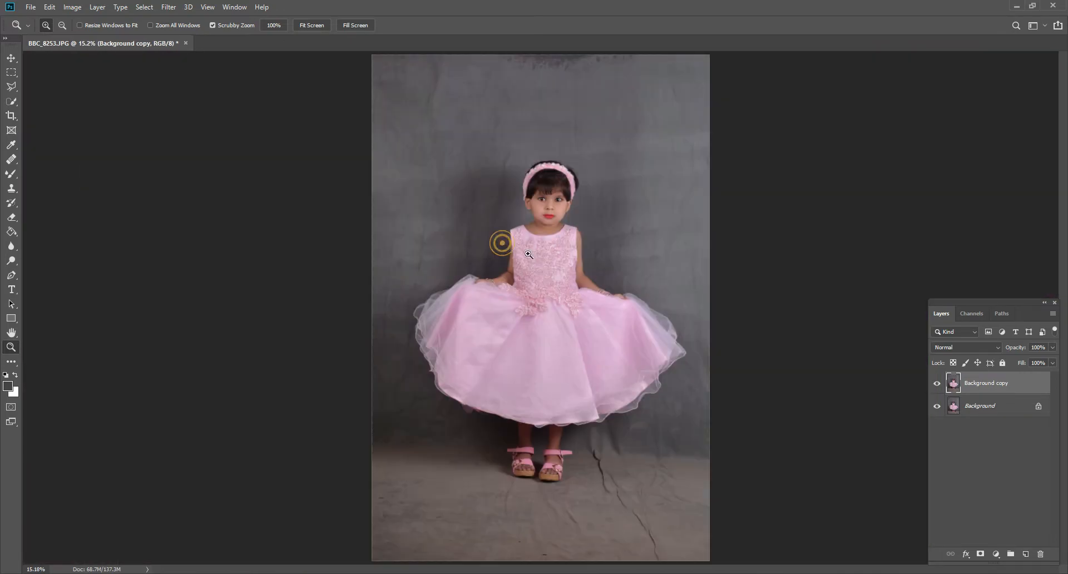
click(618, 391)
click(672, 328)
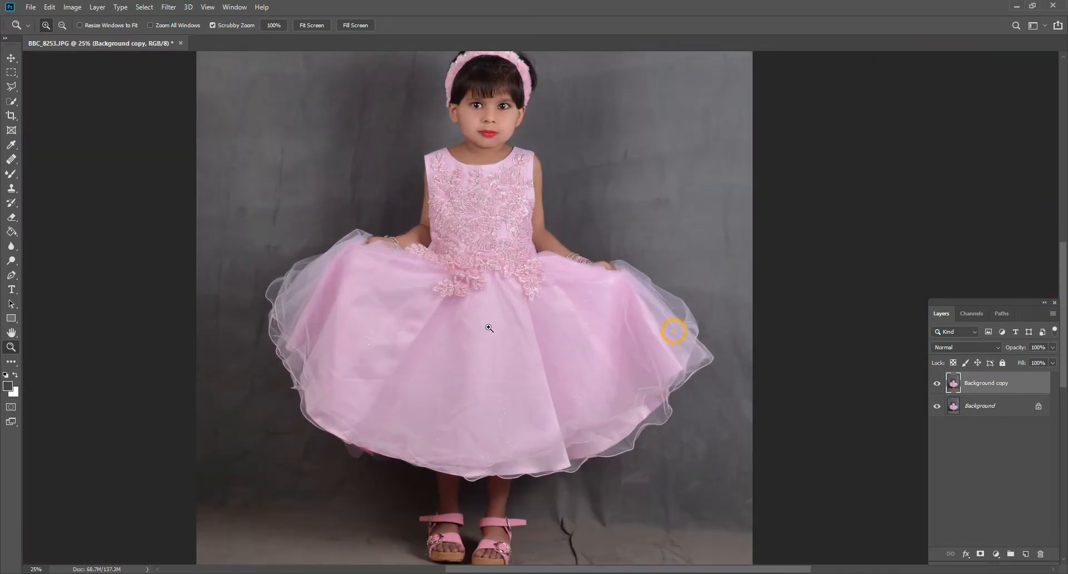
scroll(489, 327, up, 3)
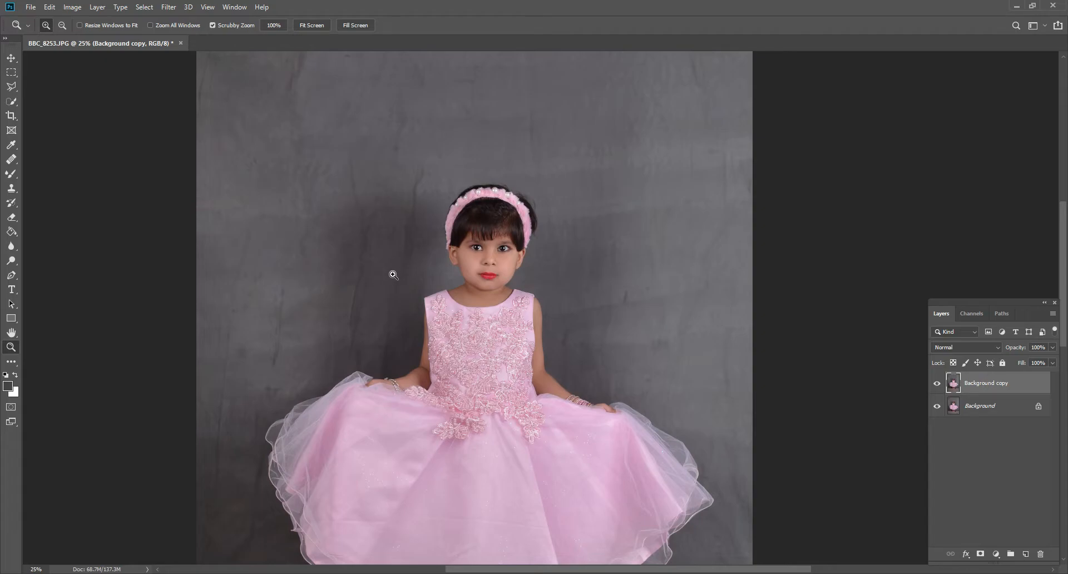
scroll(393, 275, down, 5)
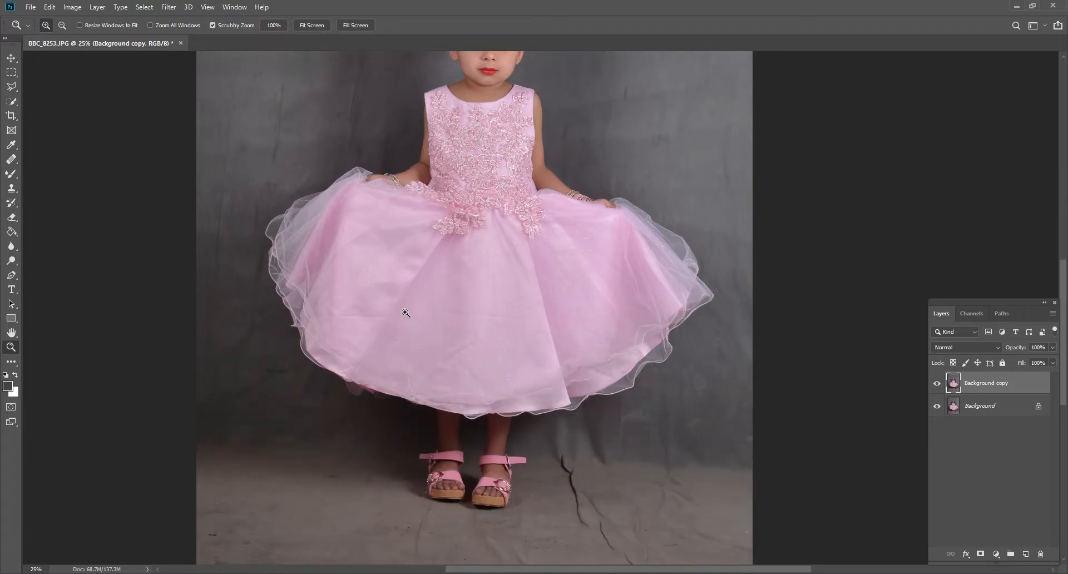
scroll(405, 313, up, 4)
Step: Try selecting the girl automatically with Select Subject, check the outline down to the sandals, and discard the selection
click(12, 102)
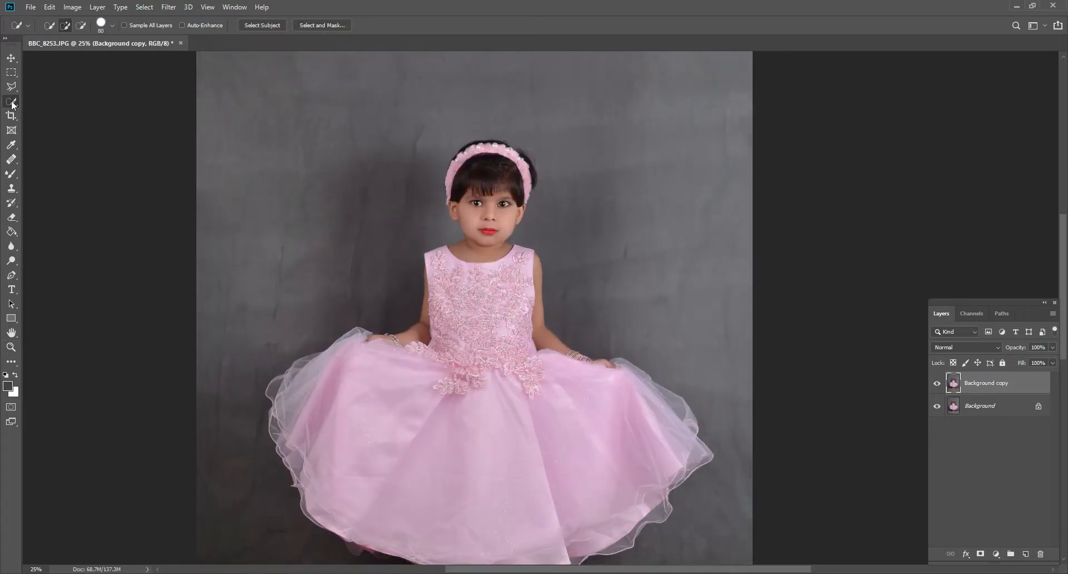
right_click(12, 102)
click(37, 101)
click(266, 26)
right_click(11, 104)
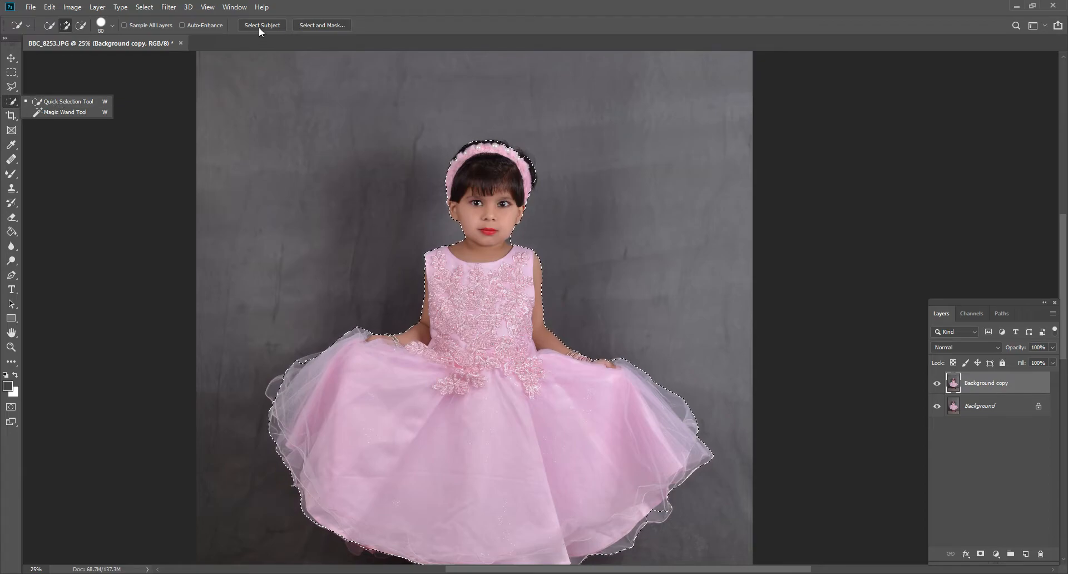
click(433, 23)
scroll(535, 330, down, 5)
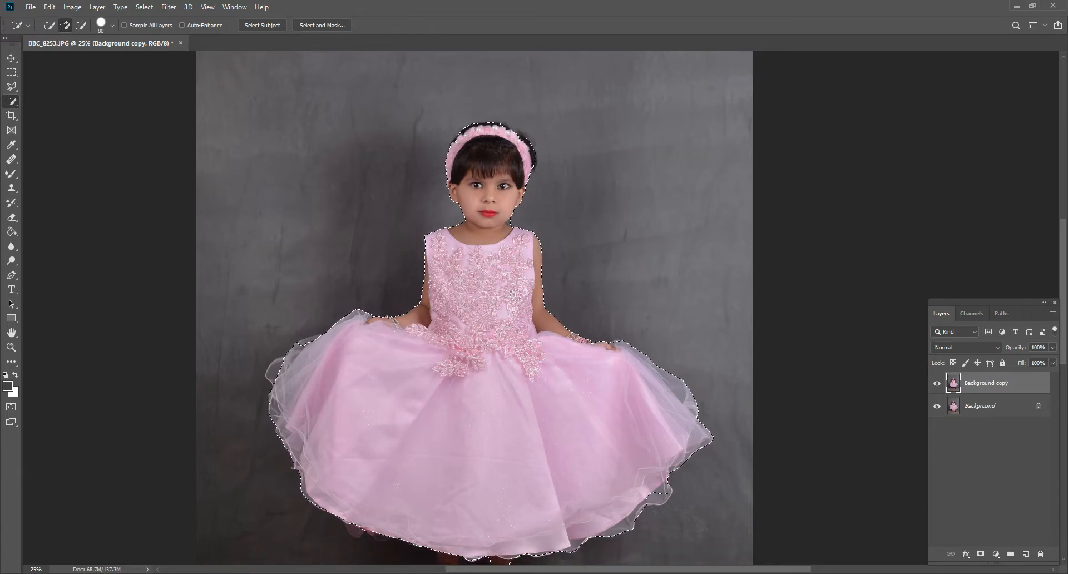
scroll(535, 330, down, 2)
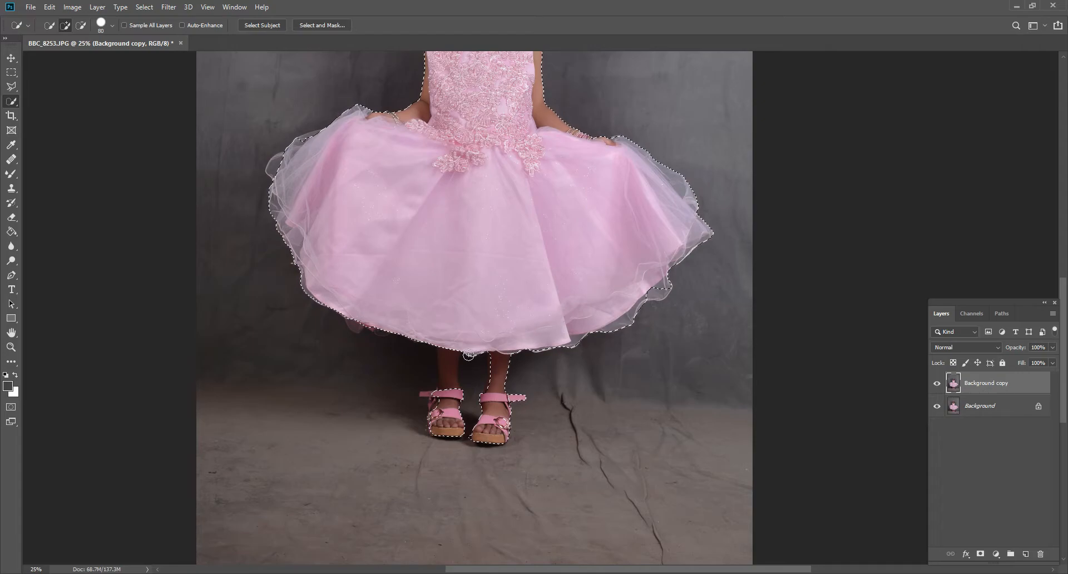
key(alt+F9)
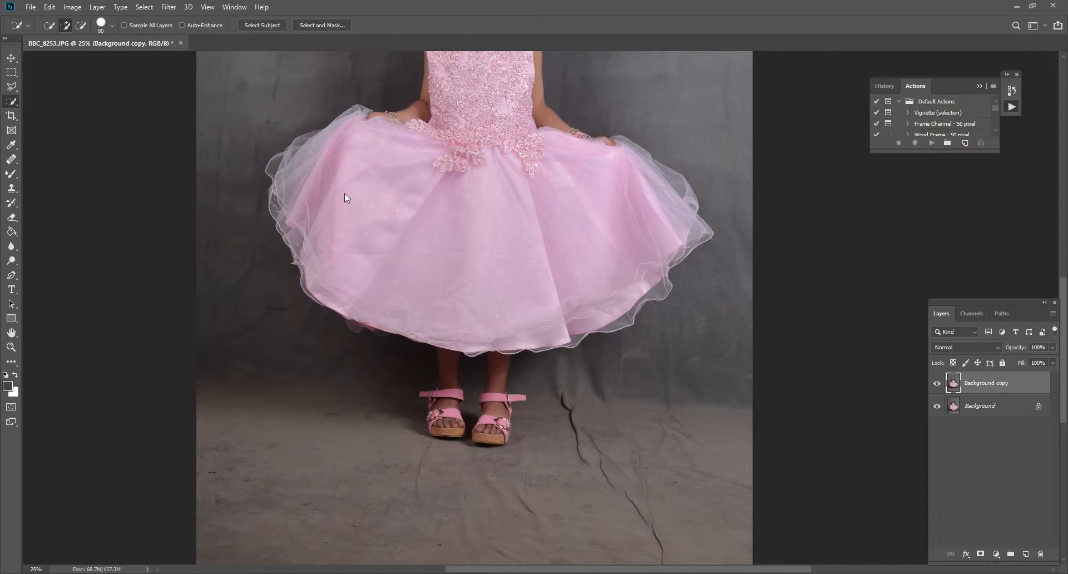
scroll(311, 198, down, 1)
scroll(311, 198, up, 3)
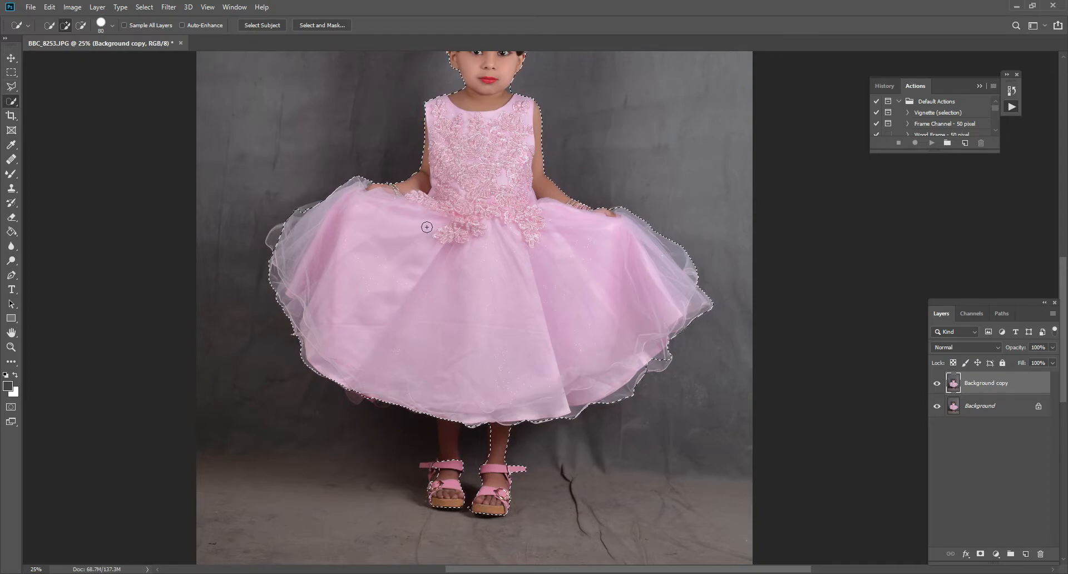
scroll(56, 96, up, 2)
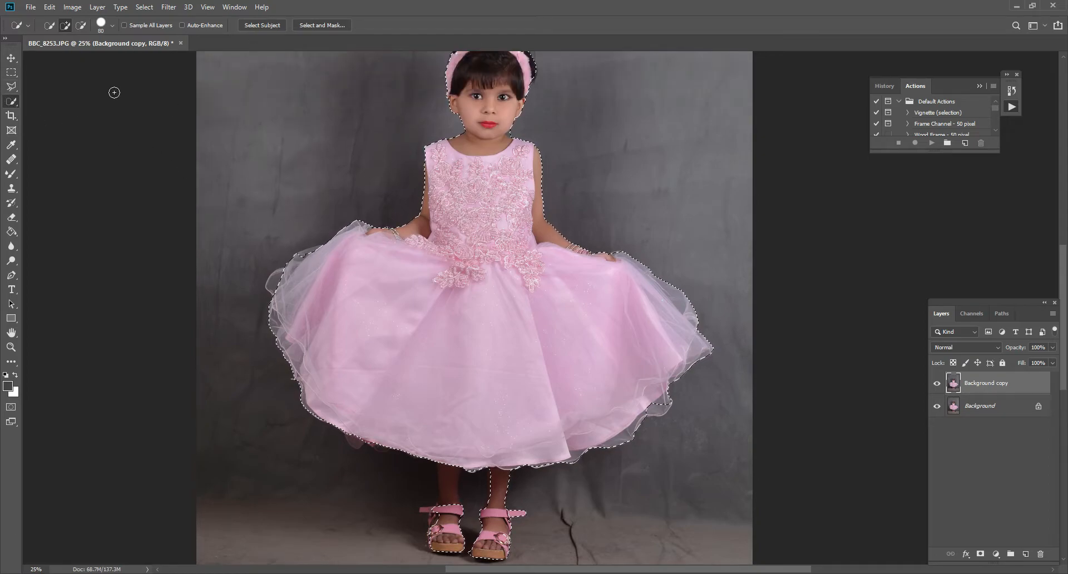
click(11, 73)
click(223, 100)
right_click(12, 87)
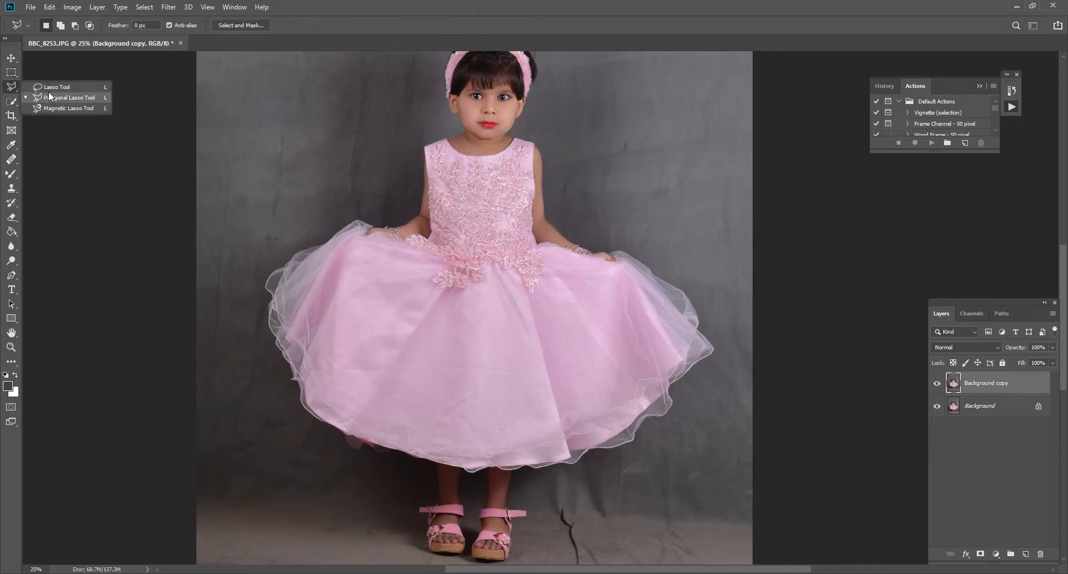
click(50, 102)
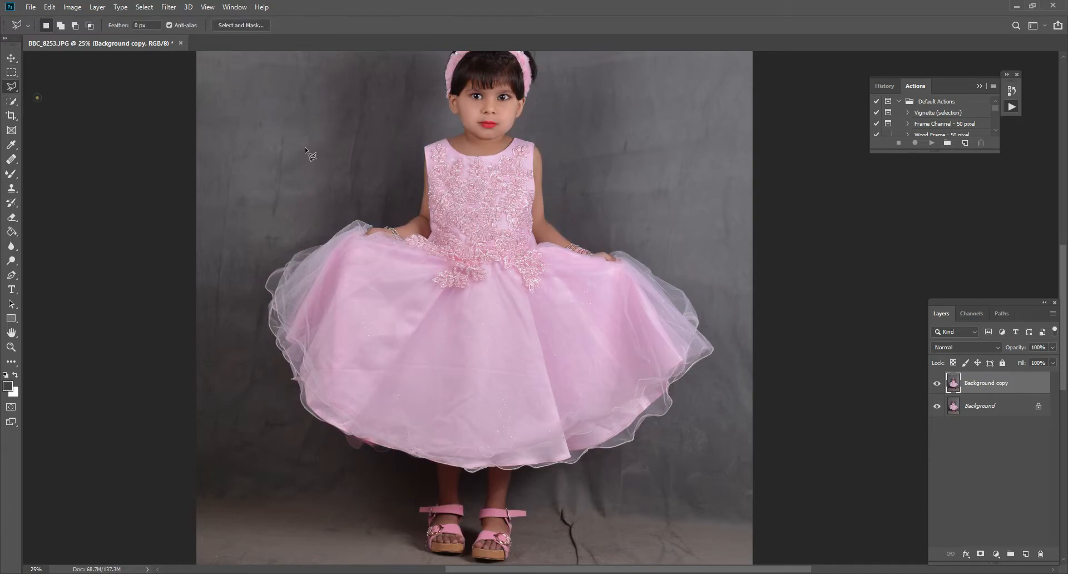
click(285, 263)
double_click(290, 192)
click(20, 71)
click(293, 111)
Step: Select the girl's head, arms and dress with the Quick Selection tool using a 150 px brush
click(14, 103)
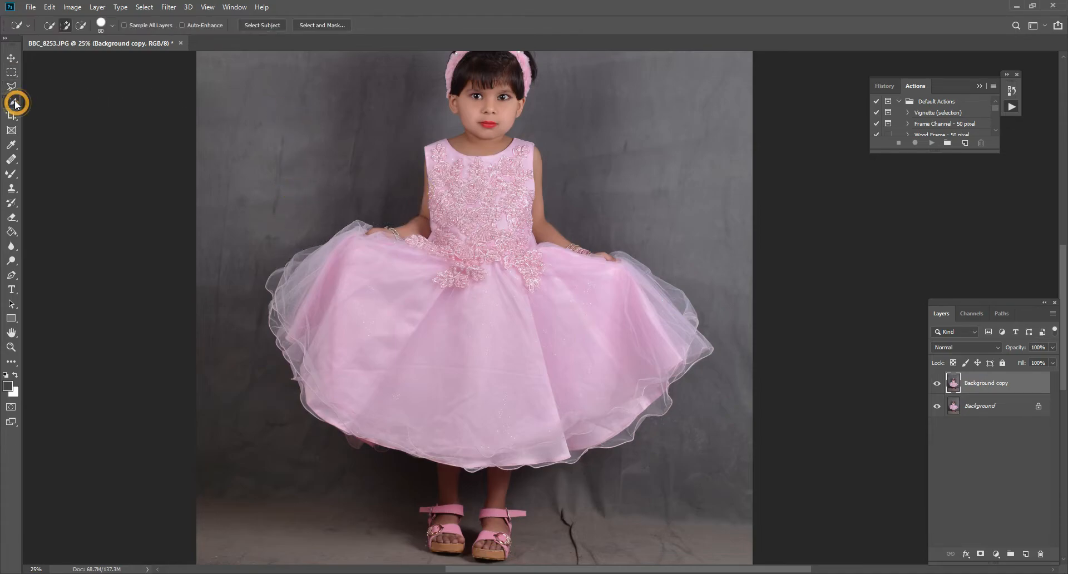
drag(14, 102, 48, 105)
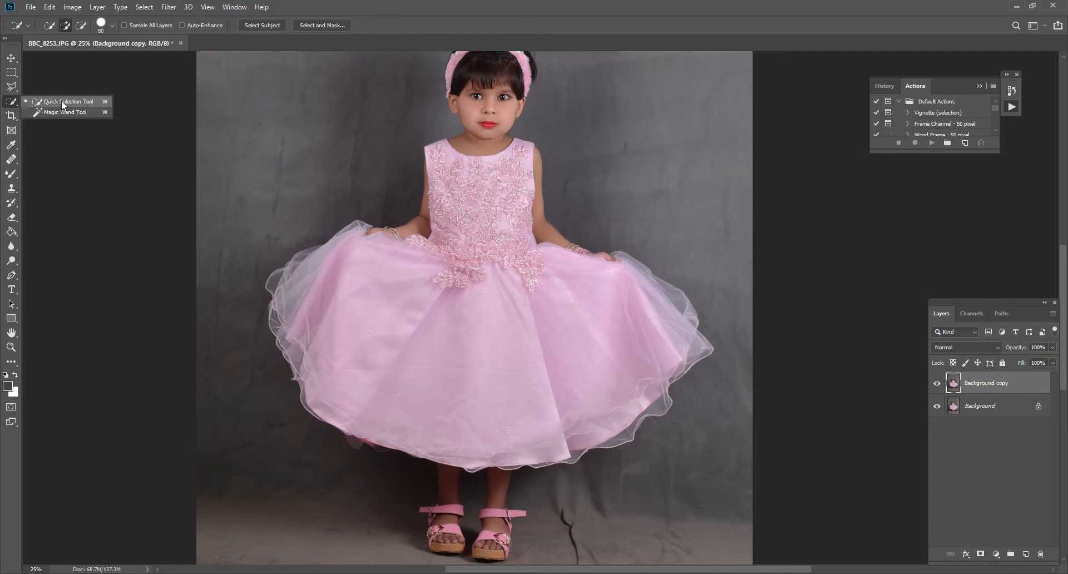
click(73, 101)
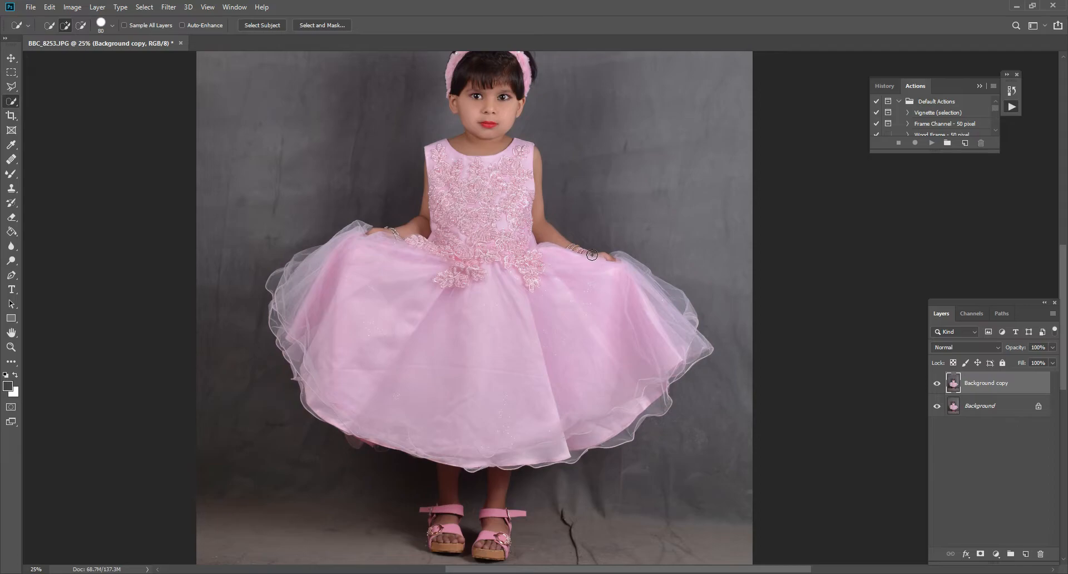
scroll(525, 206, up, 3)
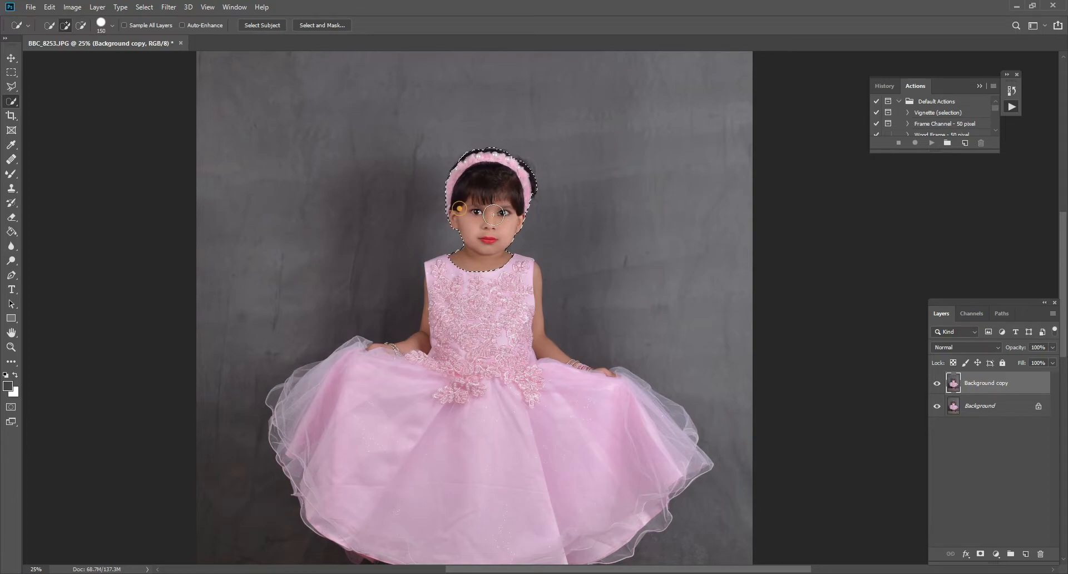
mouse_move(513, 170)
mouse_down()
mouse_move(470, 272)
mouse_move(439, 278)
mouse_move(436, 336)
mouse_up()
click(435, 276)
mouse_move(435, 275)
mouse_down()
mouse_move(484, 267)
mouse_move(509, 284)
mouse_move(531, 278)
mouse_move(534, 348)
mouse_move(567, 374)
mouse_move(624, 382)
mouse_move(462, 373)
mouse_move(391, 356)
mouse_move(353, 364)
mouse_up()
scroll(354, 364, down, 1)
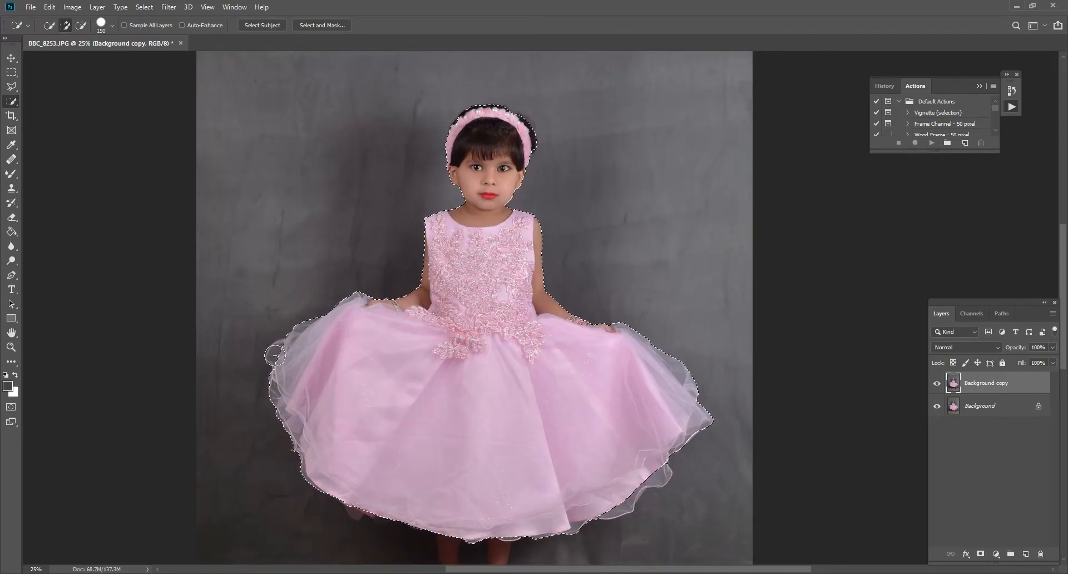
Step: Add the missed tulle ruffles on both sides of the skirt to the selection, reducing the brush to 125 px
click(280, 356)
scroll(299, 368, down, 4)
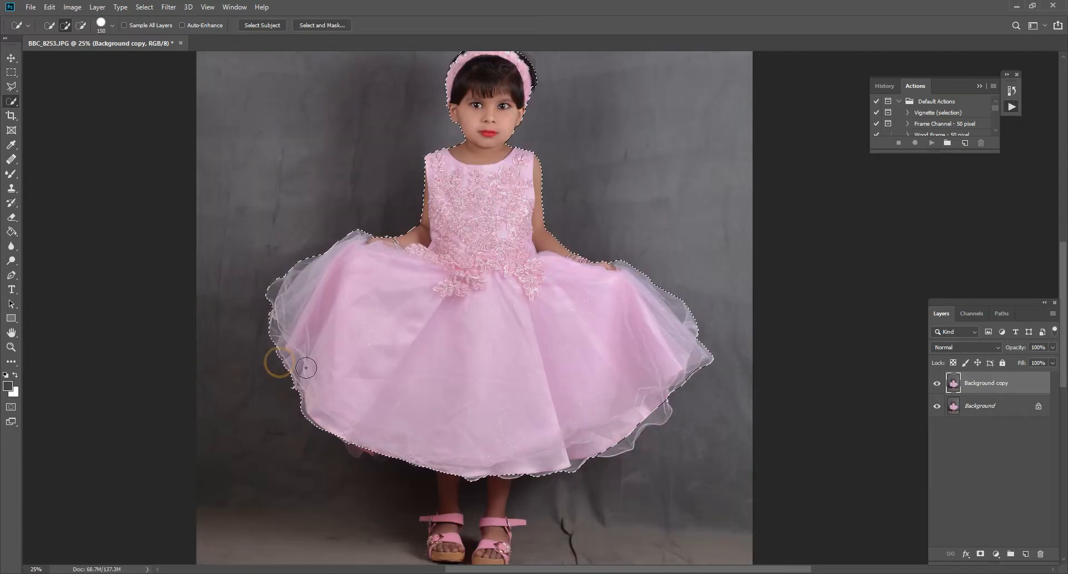
click(622, 371)
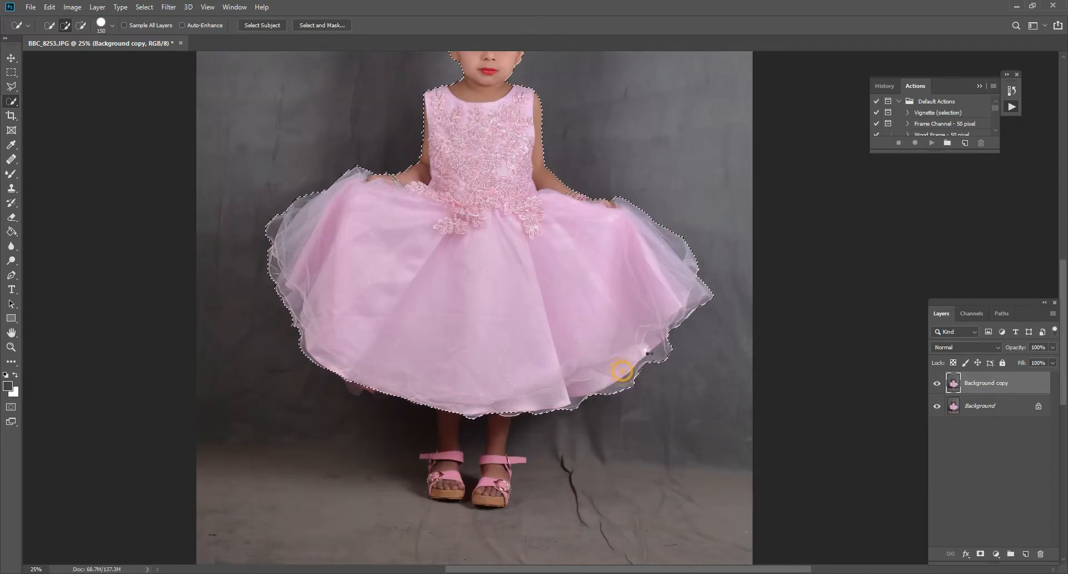
key([)
click(667, 318)
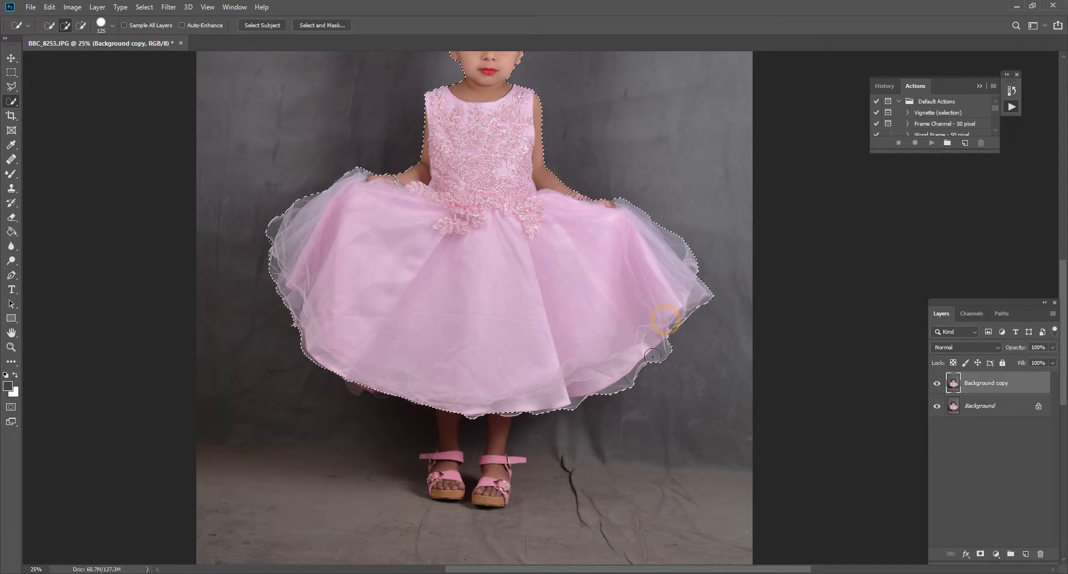
Step: Add both legs and sandals to the selection with the Quick Selection brush reduced to 90 px
scroll(472, 395, down, 2)
key([)
key([)
mouse_move(445, 378)
mouse_down()
mouse_move(449, 399)
mouse_move(434, 416)
mouse_move(453, 434)
mouse_up()
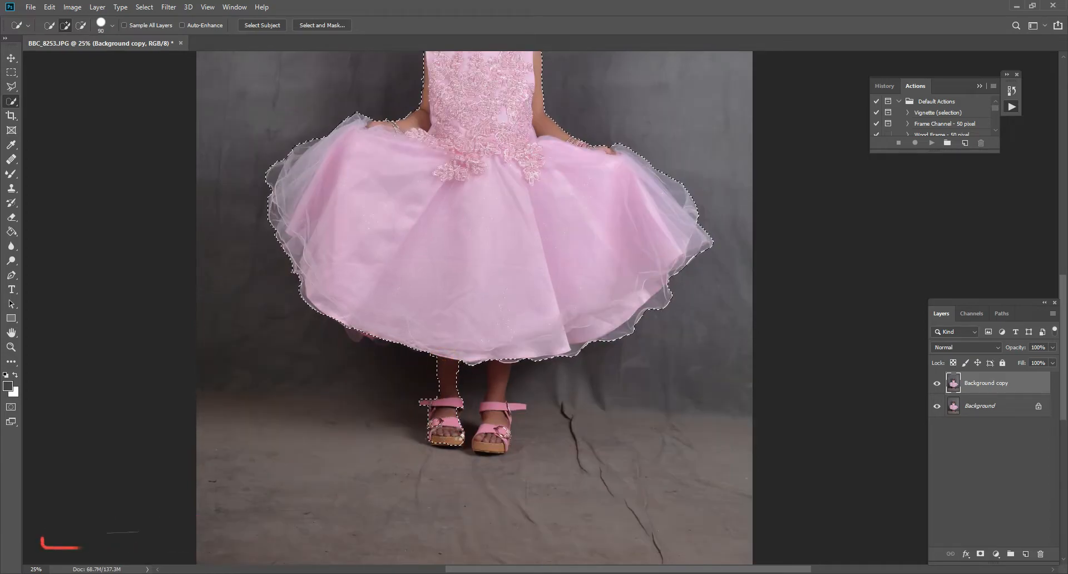
click(457, 434)
drag(498, 376, 482, 441)
Step: Refine the selection around the sandals with a 60–70 px brush and subtract the backdrop between the legs
key(bracketleft)
key(bracketleft)
key(bracketleft)
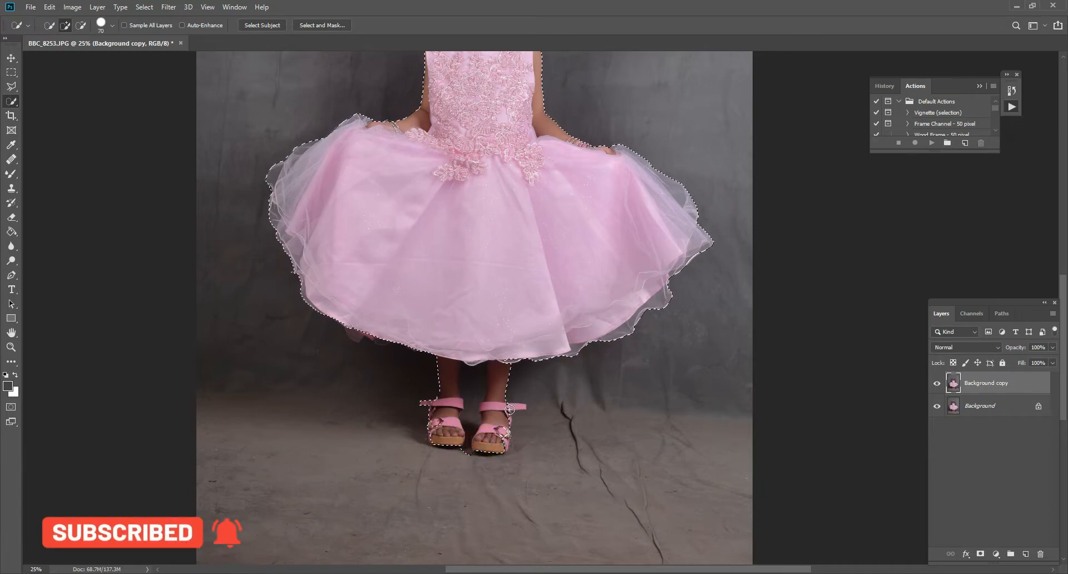
click(507, 407)
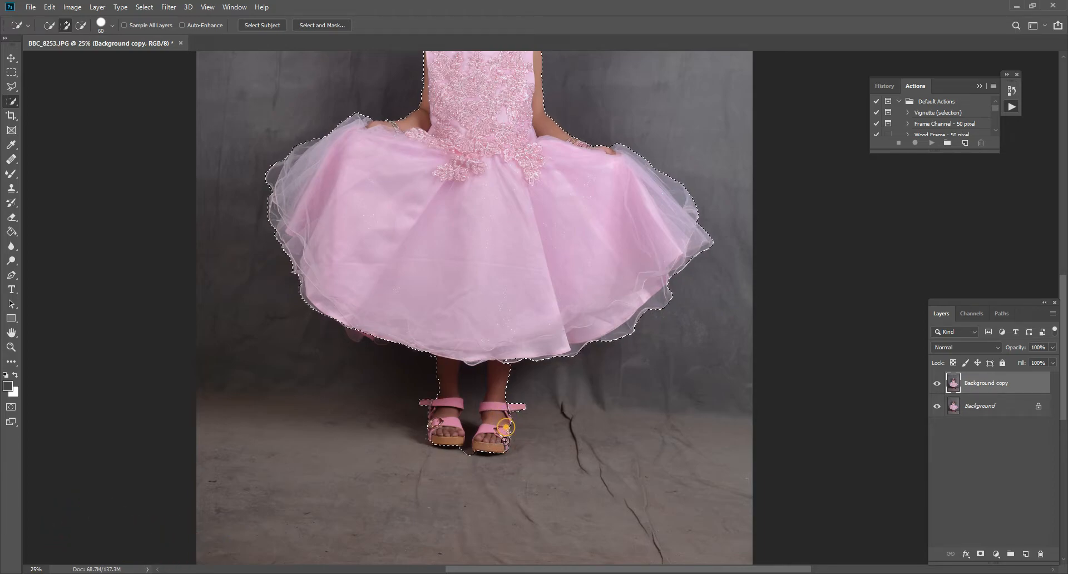
click(433, 436)
alt+click(477, 382)
click(491, 391)
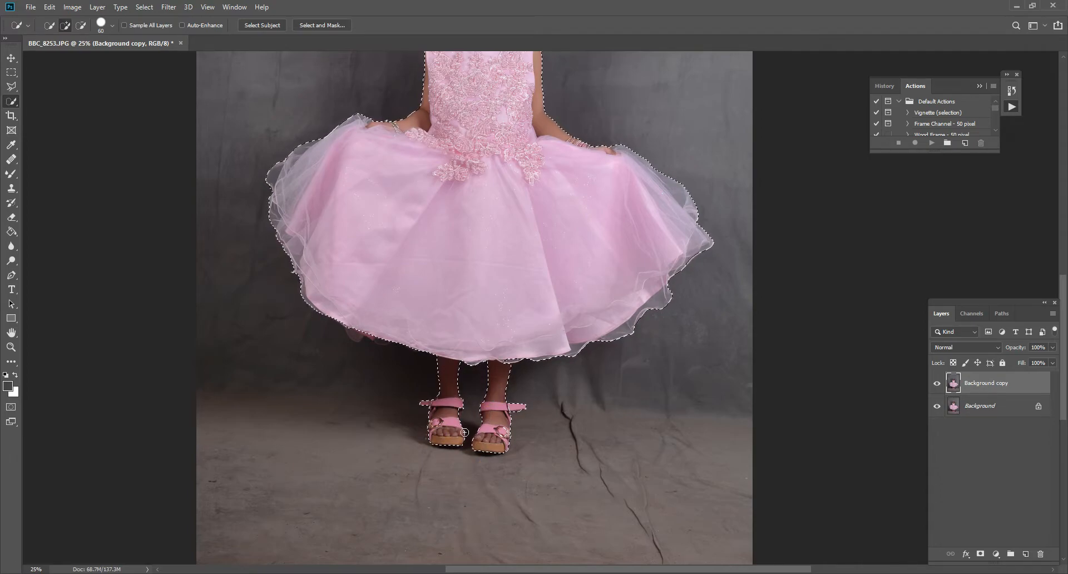
Step: Add the remaining bits of the skirt's lower hem to the selection with the 60 px brush
scroll(578, 376, up, 1)
scroll(578, 376, up, 4)
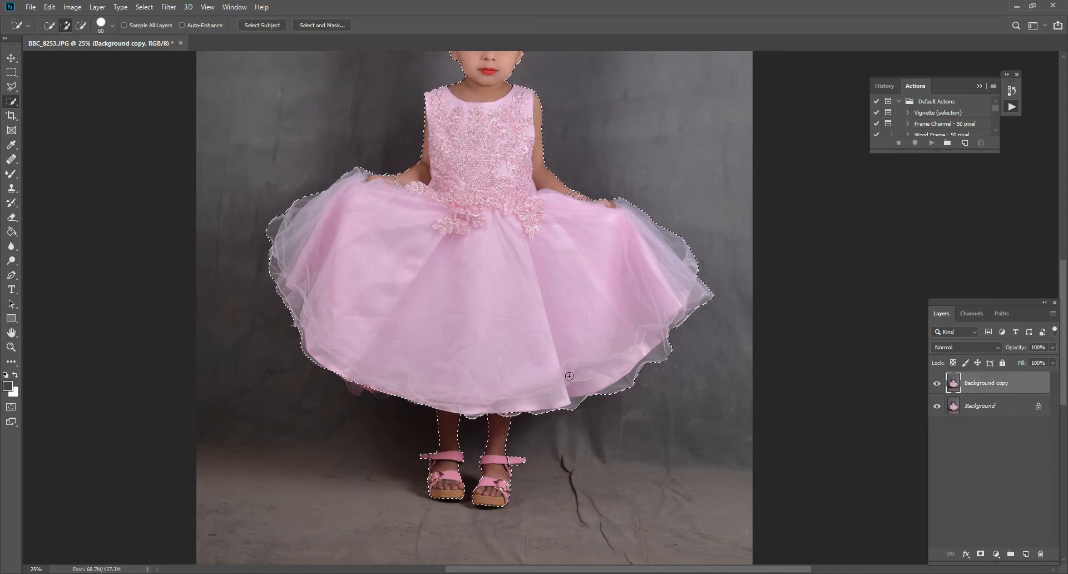
scroll(384, 367, up, 3)
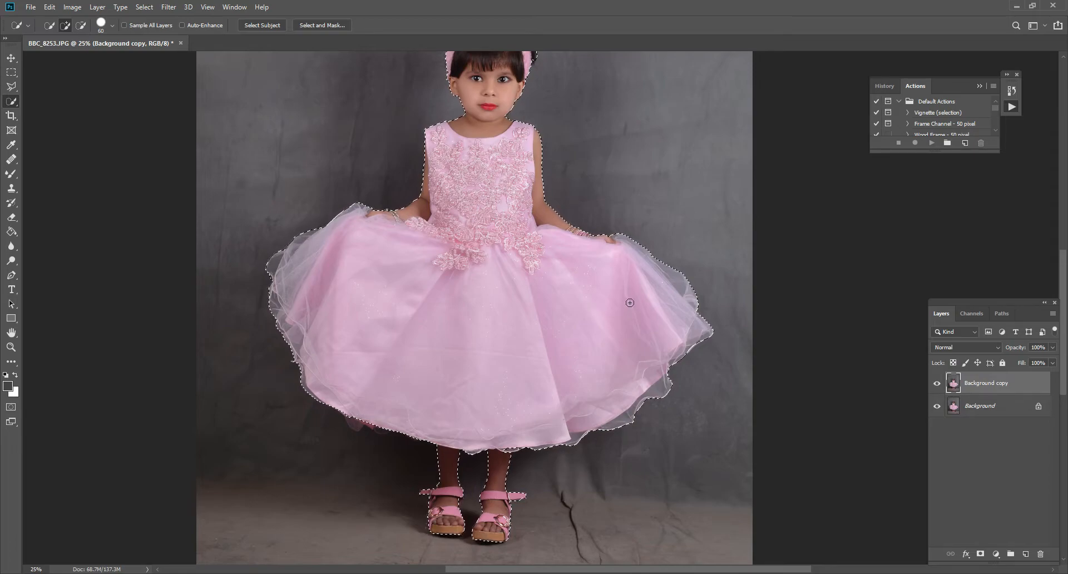
click(514, 444)
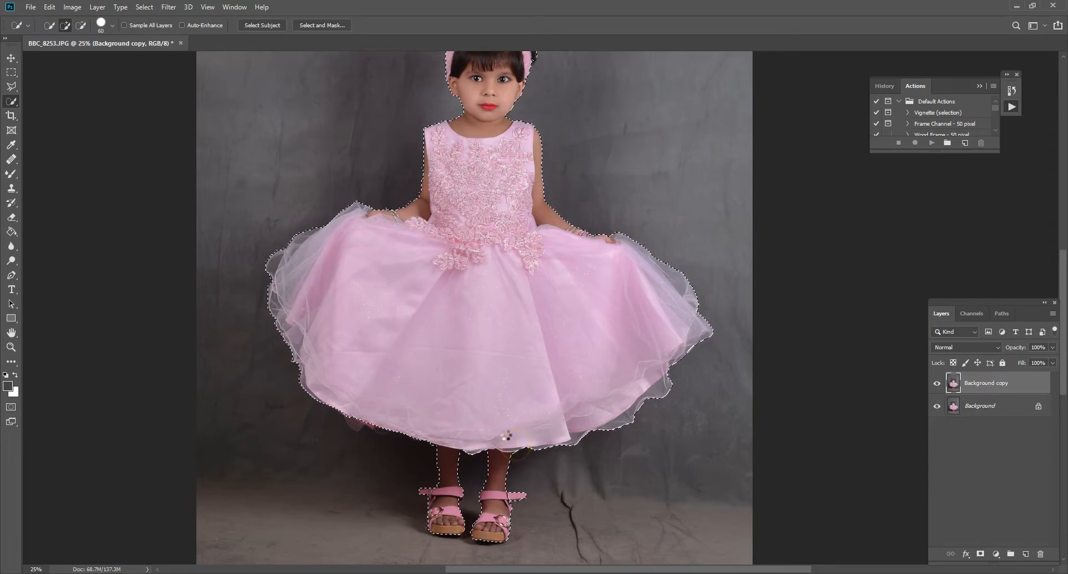
click(358, 422)
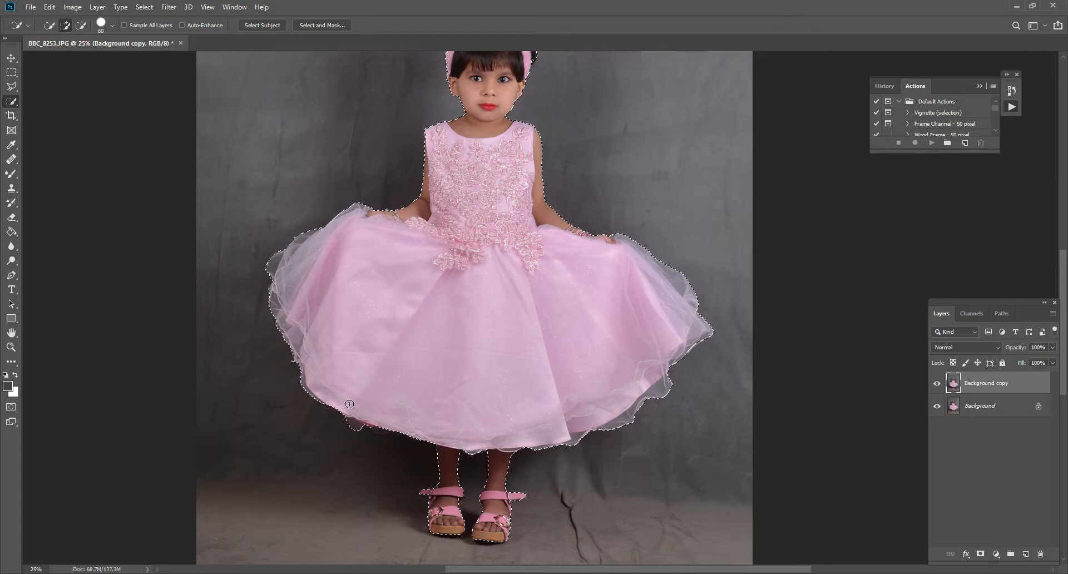
Step: Open the Select and Mask workspace for the girl's selection
scroll(362, 134, up, 5)
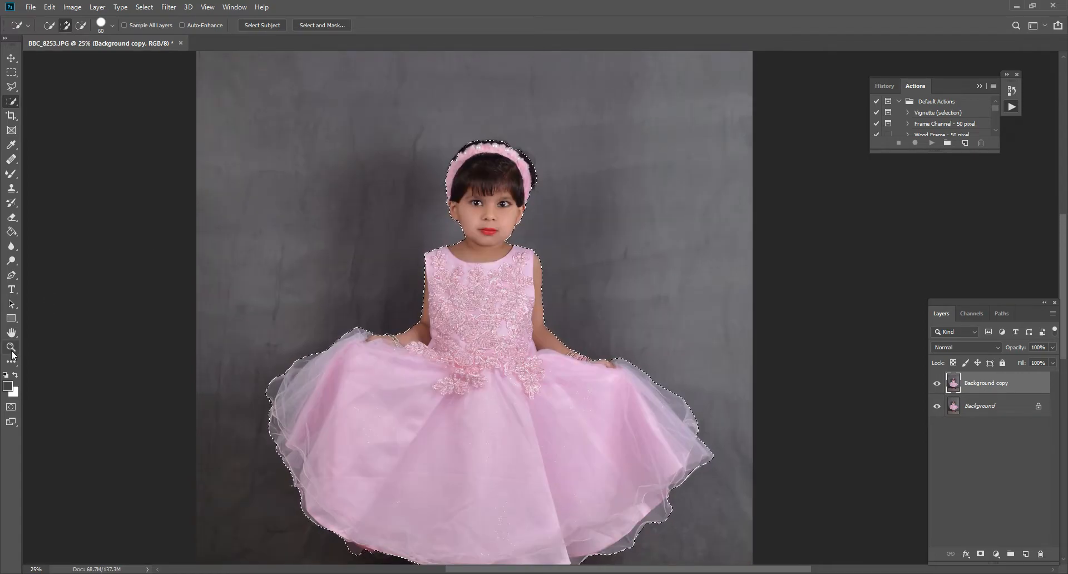
key(z)
scroll(515, 218, down, 1)
scroll(514, 219, down, 2)
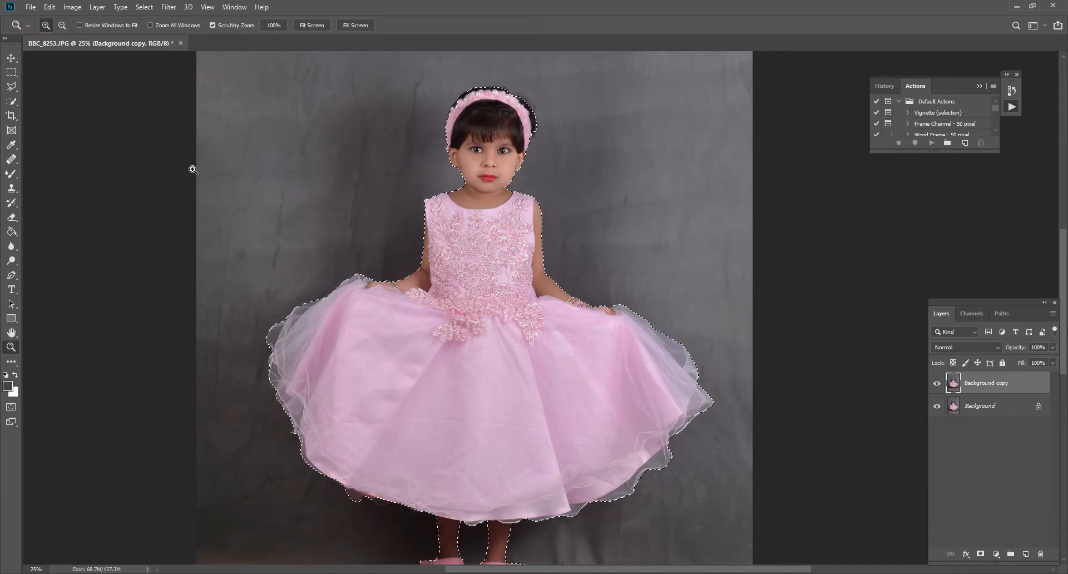
click(11, 101)
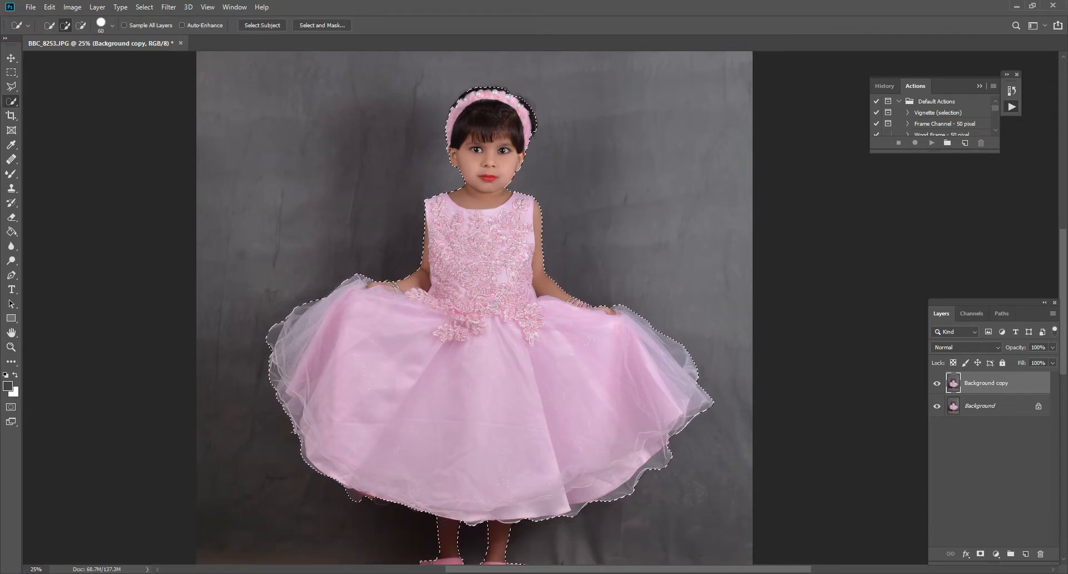
scroll(517, 337, down, 2)
scroll(517, 336, up, 3)
scroll(517, 337, up, 3)
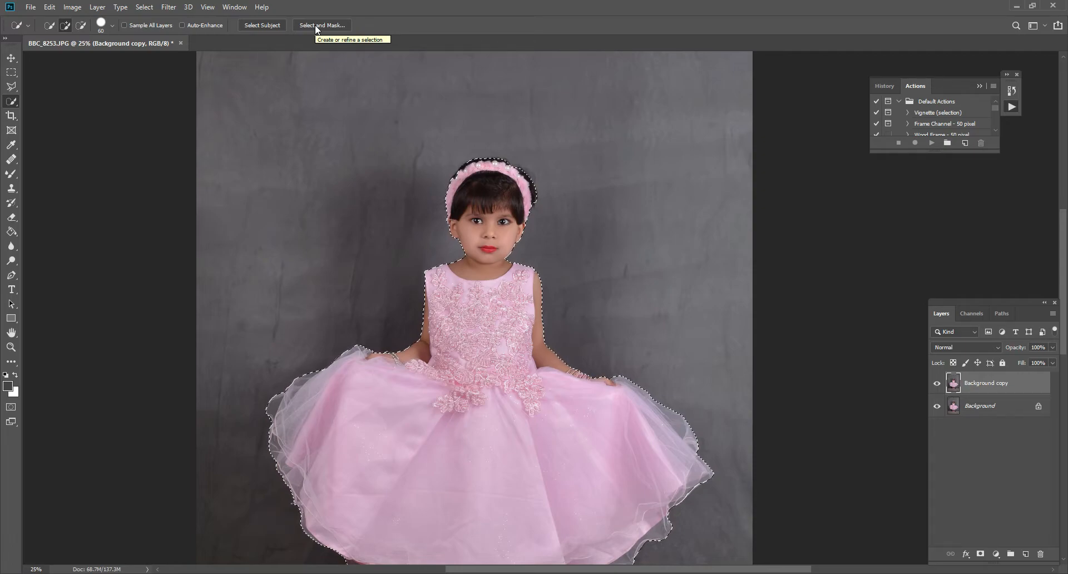
click(316, 25)
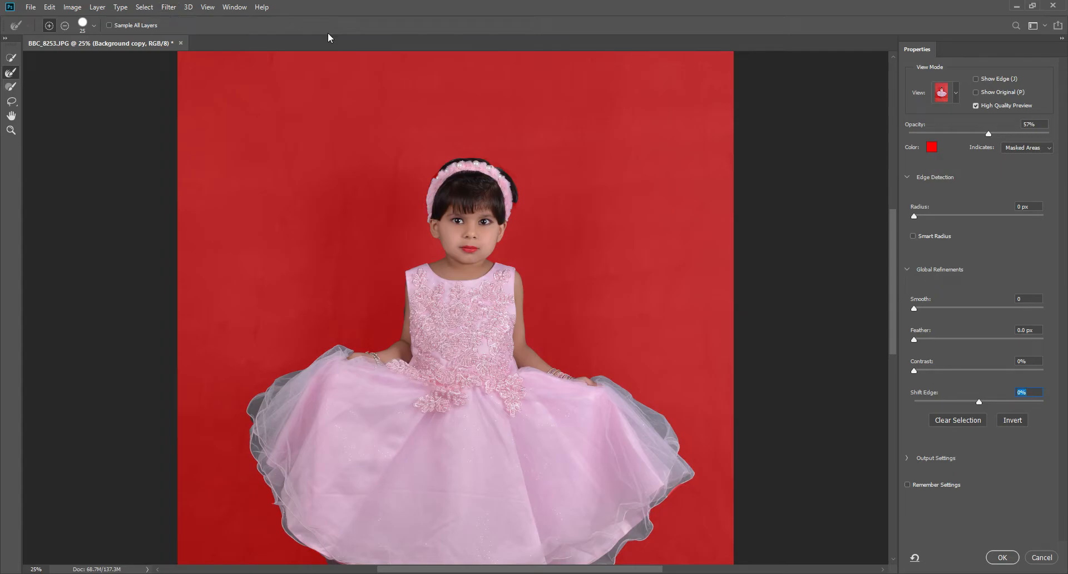
Step: Compare the cutout in the Onion Skin, On White, On Layers and Black & White views, then return to Overlay
click(956, 93)
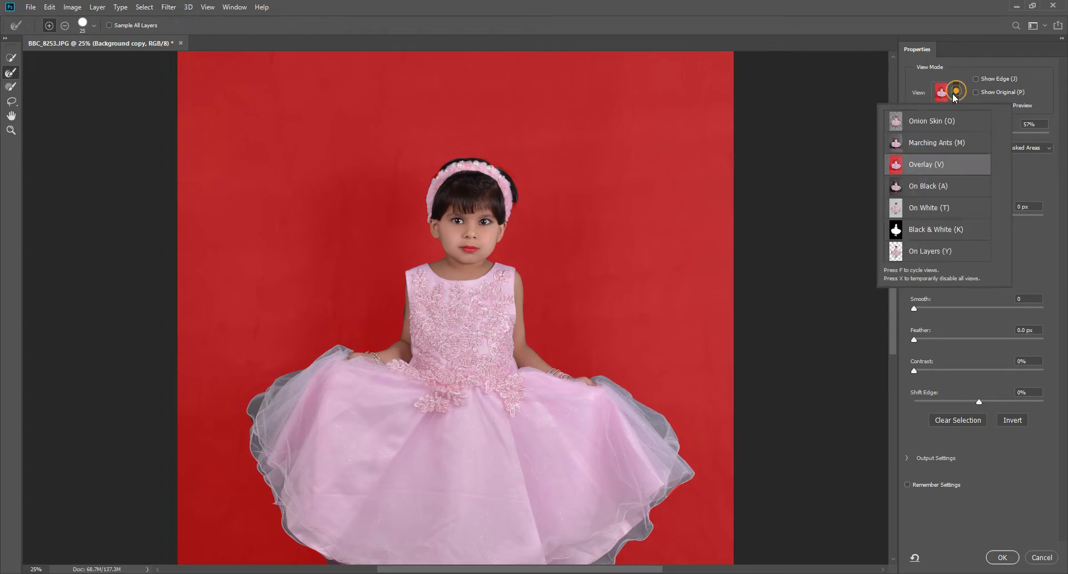
click(931, 124)
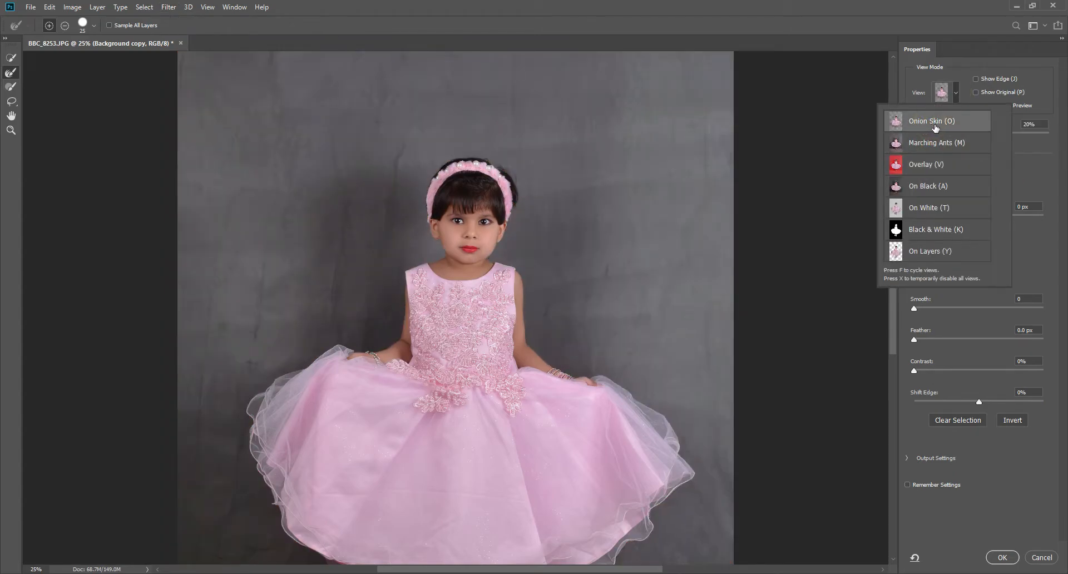
click(923, 210)
click(920, 251)
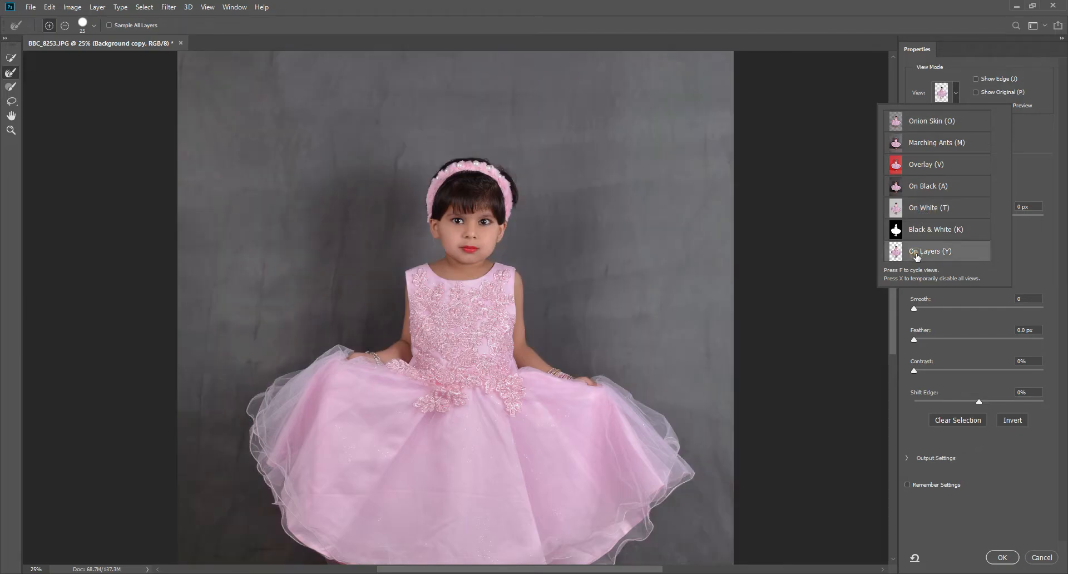
click(924, 230)
click(927, 210)
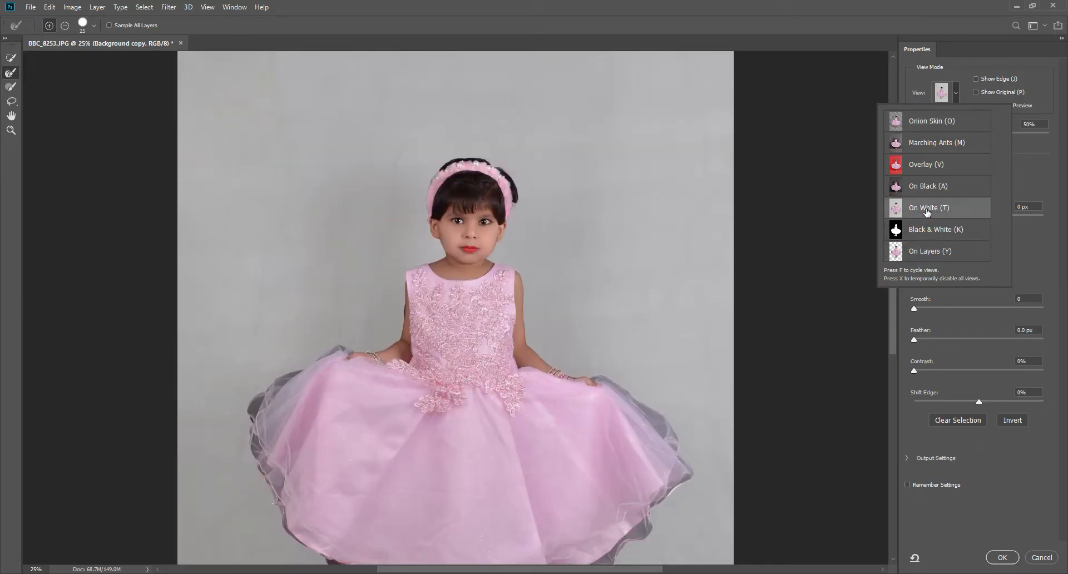
click(922, 179)
click(923, 167)
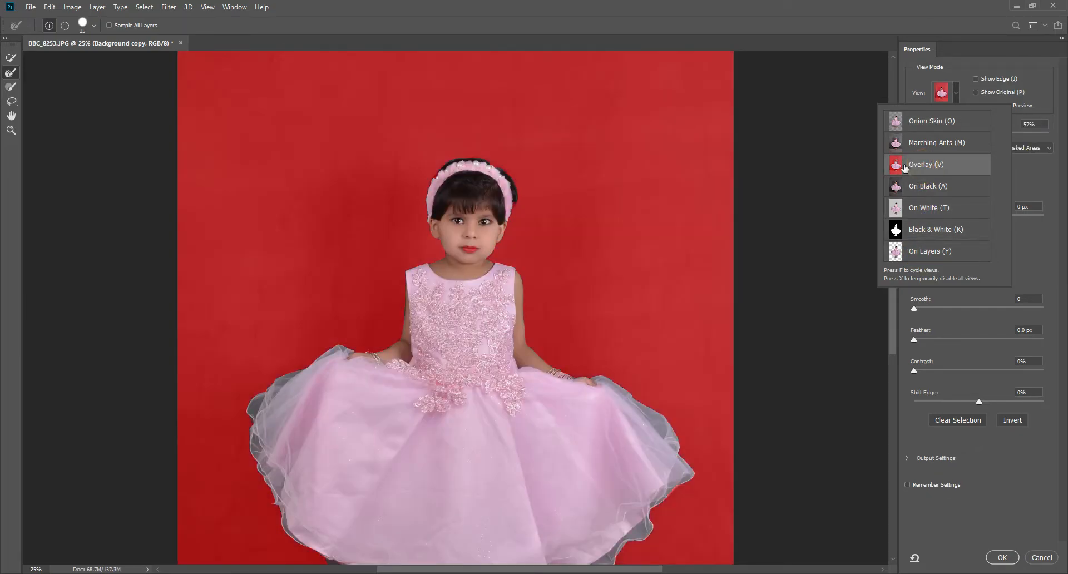
click(908, 74)
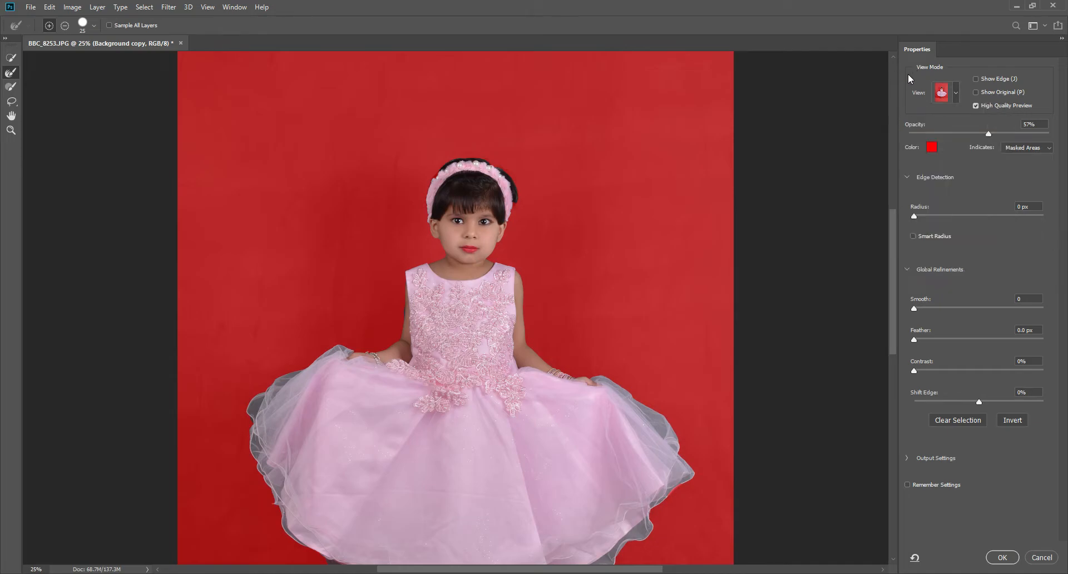
Step: Examine the overlay closely along the girl's hair and the sheer tulle at the skirt's edge
click(12, 134)
click(393, 150)
click(485, 159)
click(503, 163)
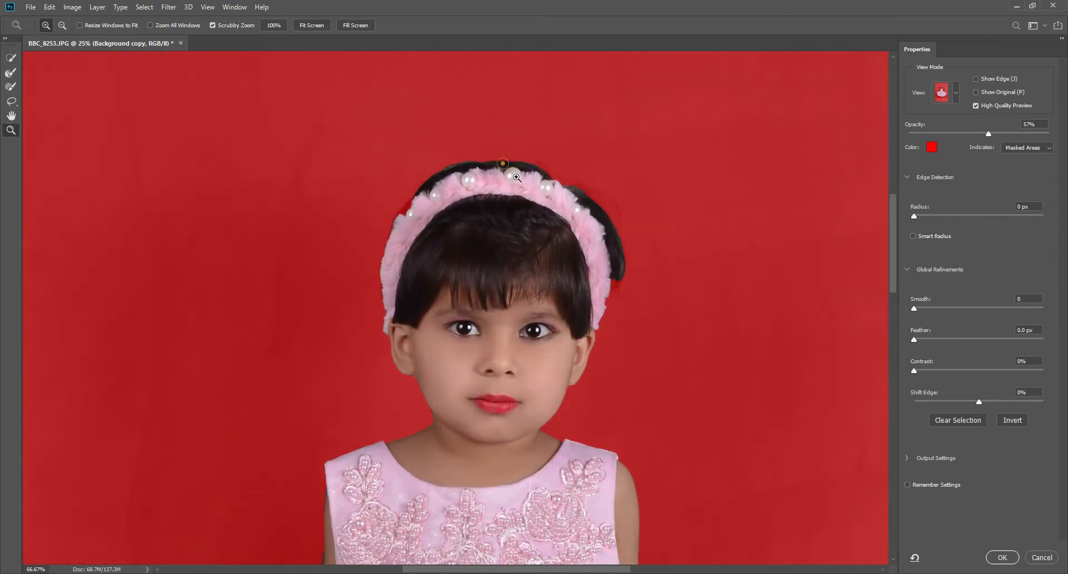
click(503, 163)
right_click(611, 279)
click(620, 286)
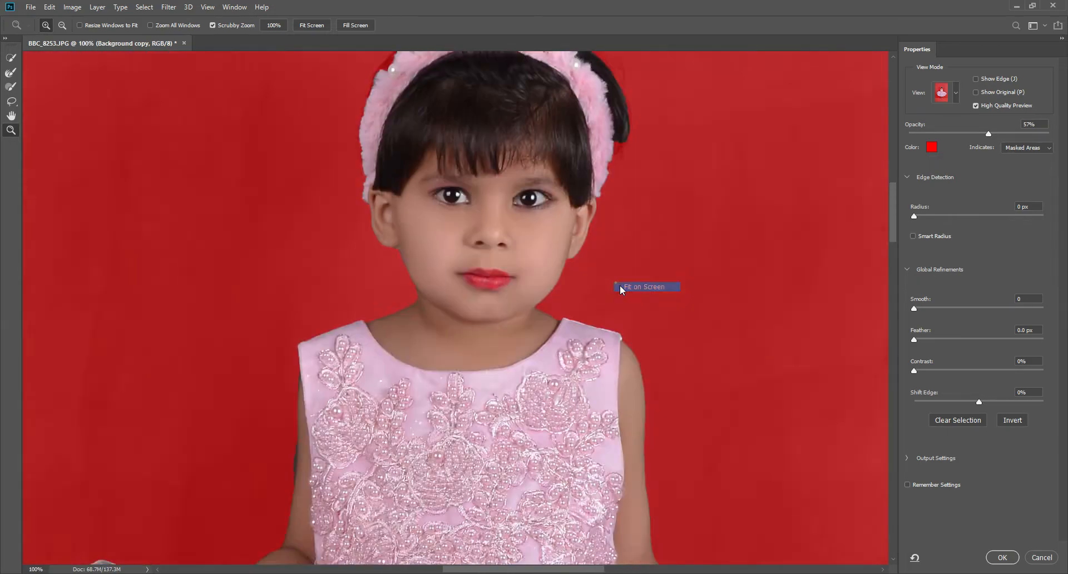
click(575, 369)
click(575, 369)
click(575, 369)
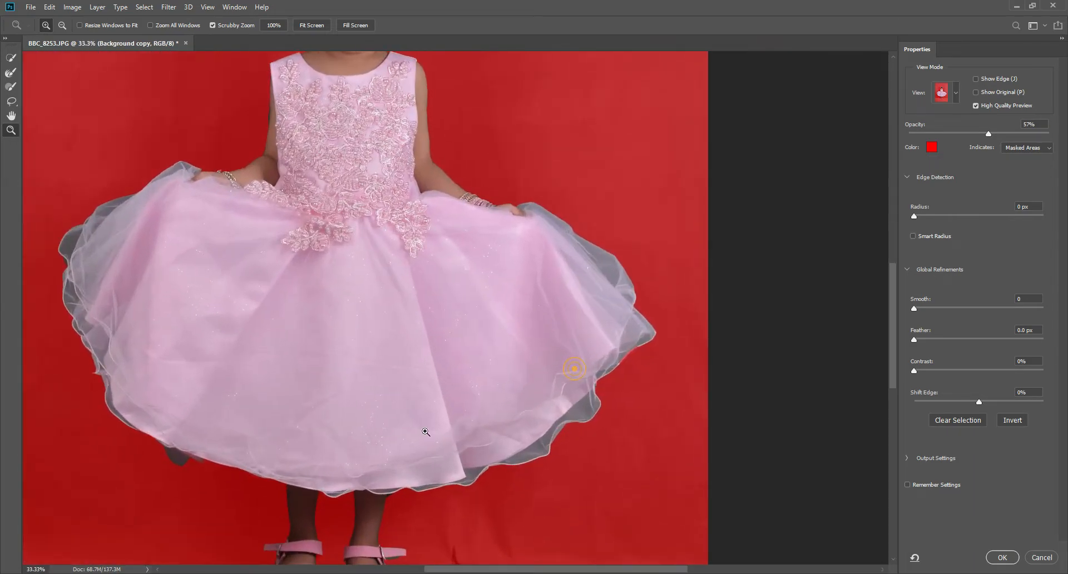
click(584, 414)
alt+click(636, 234)
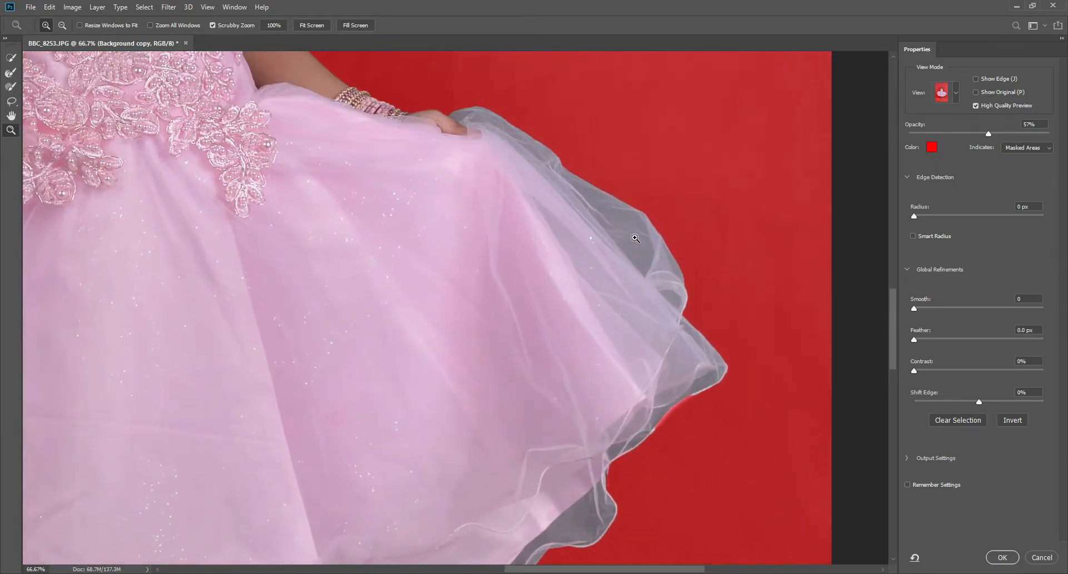
right_click(468, 171)
click(489, 185)
right_click(489, 182)
click(499, 190)
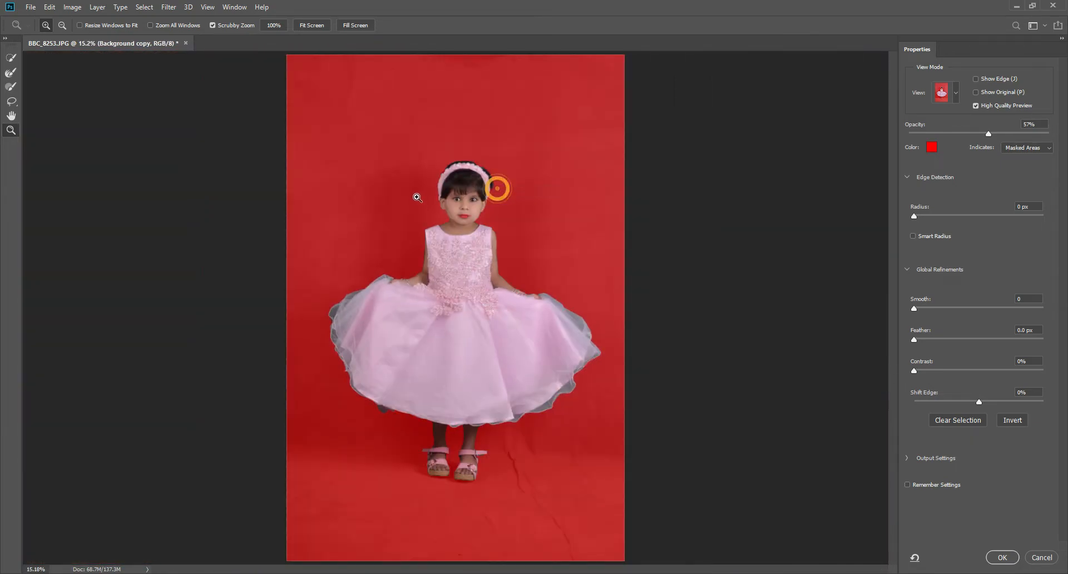
Step: Refine the mask around the headband and the top of the hair with the Refine Edge Brush
click(468, 164)
click(469, 163)
click(468, 164)
click(469, 163)
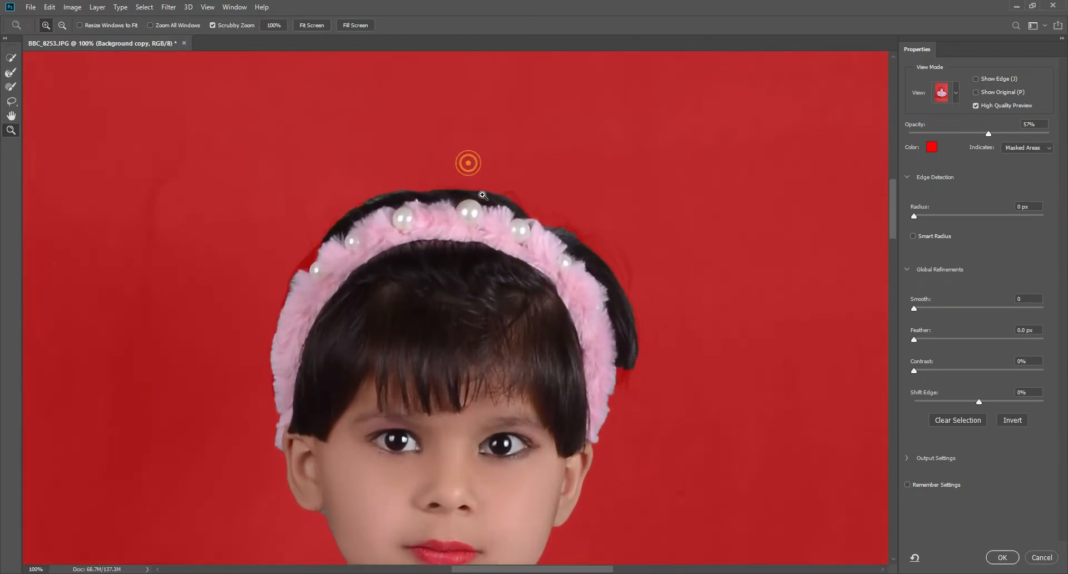
click(11, 73)
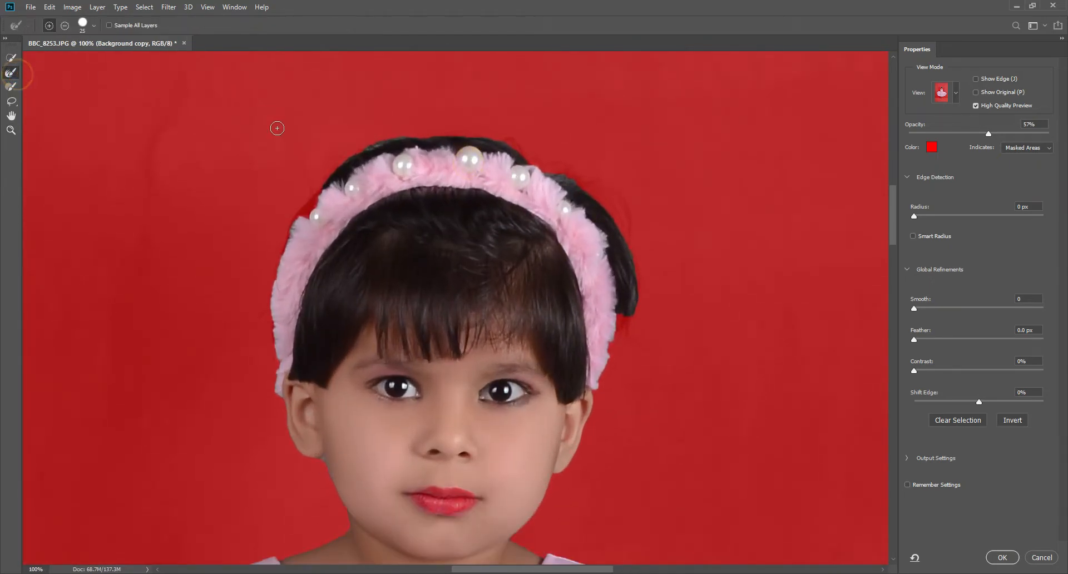
key(bracketleft)
drag(273, 389, 269, 306)
drag(359, 146, 411, 135)
drag(509, 145, 533, 165)
Step: Refine the mask along the hair hanging behind the headband and the arm beside the bodice with a 25 px Refine Edge Brush
click(11, 130)
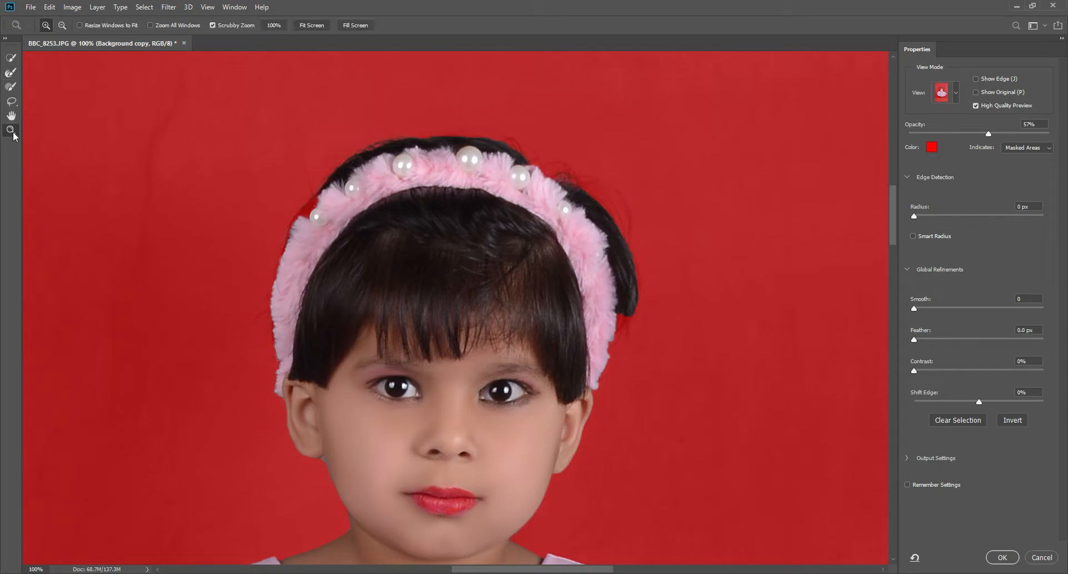
right_click(387, 161)
click(415, 223)
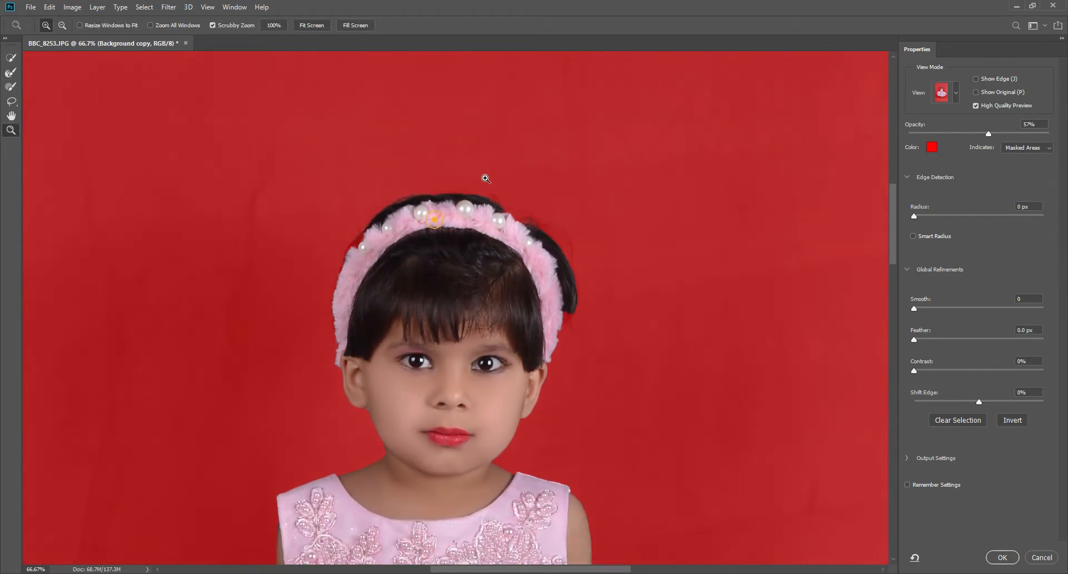
right_click(485, 180)
click(511, 239)
scroll(477, 304, down, 3)
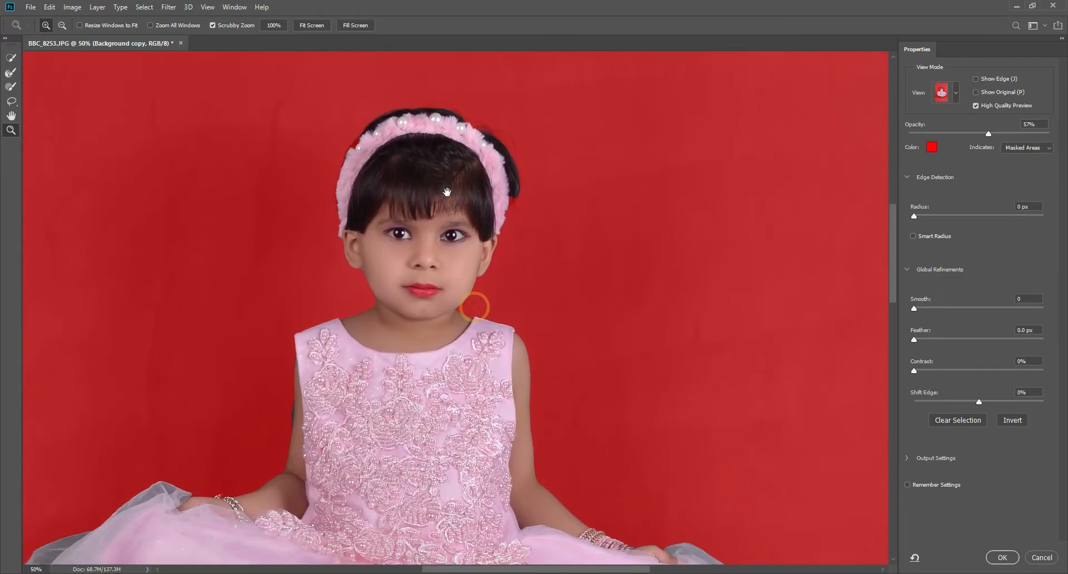
click(11, 73)
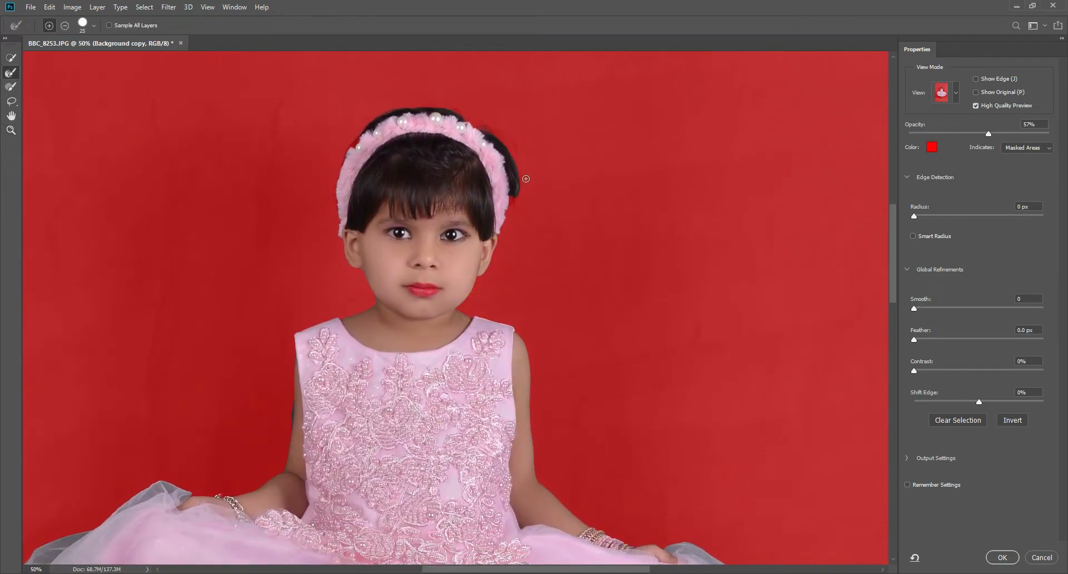
drag(521, 178, 514, 200)
scroll(380, 273, down, 3)
key(bracketright)
drag(303, 199, 302, 211)
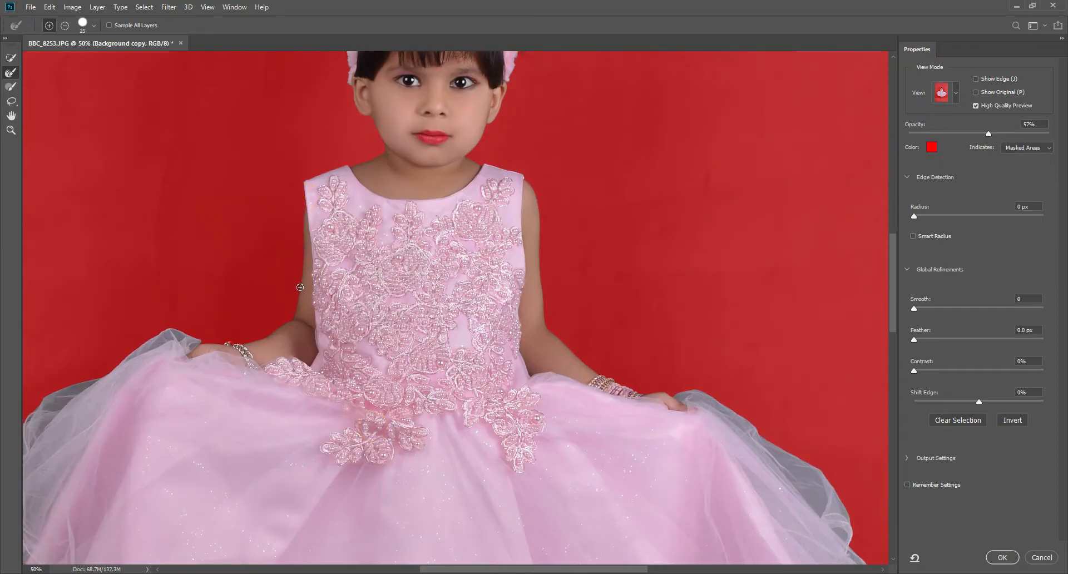
Step: Clear the backdrop showing through the tulle ruffles on the skirt's right side with the Refine Edge Brush enlarged to 60 px
scroll(477, 420, down, 5)
scroll(477, 419, right, 4)
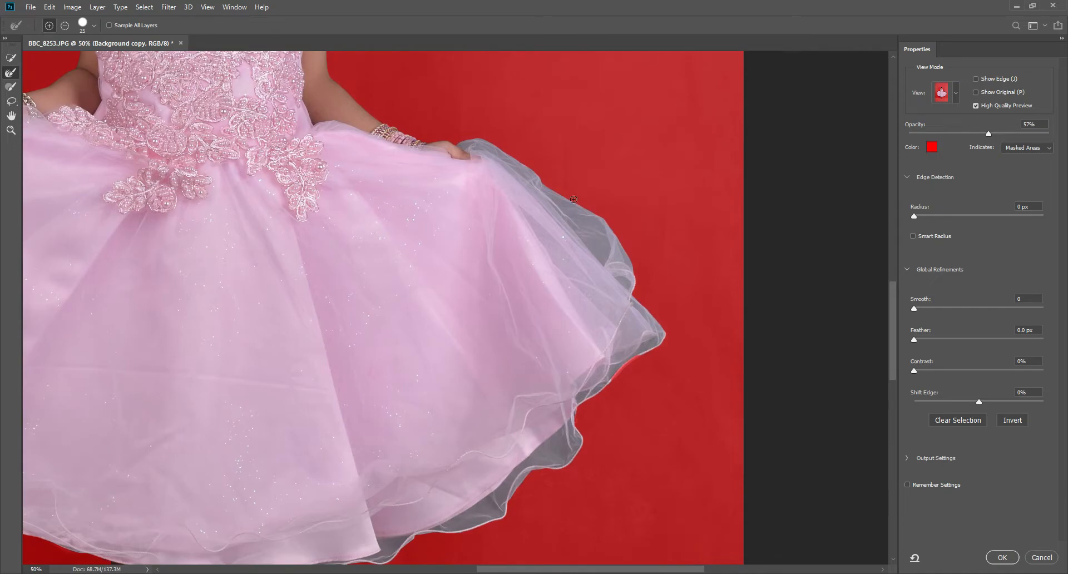
key(bracketright)
key(bracketright)
key(bracketright)
key(bracketright)
key(bracketright)
drag(464, 145, 498, 153)
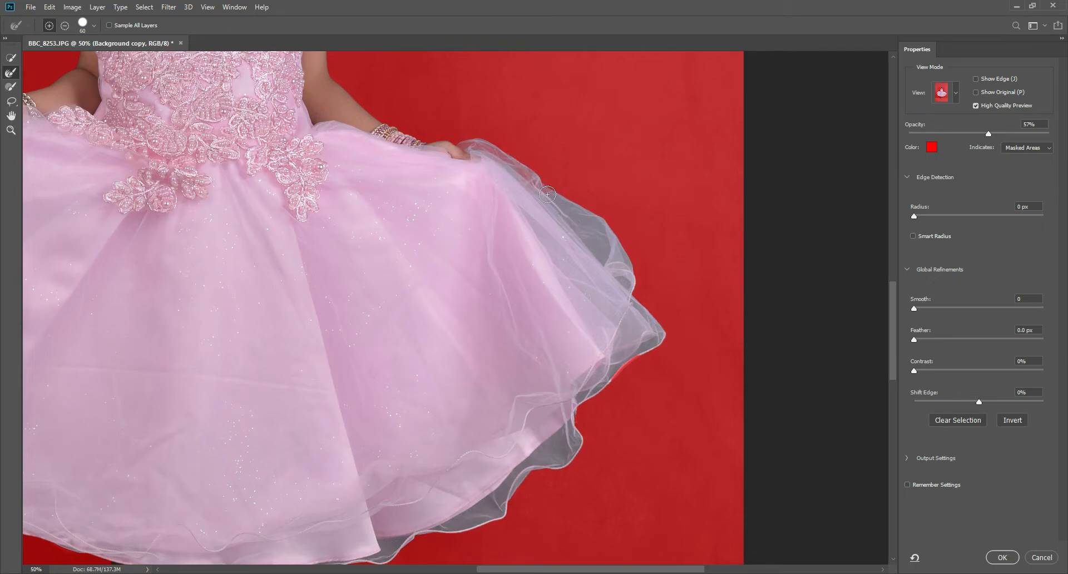
mouse_move(607, 241)
mouse_down()
mouse_move(566, 205)
mouse_move(605, 238)
mouse_move(587, 220)
mouse_move(614, 267)
mouse_up()
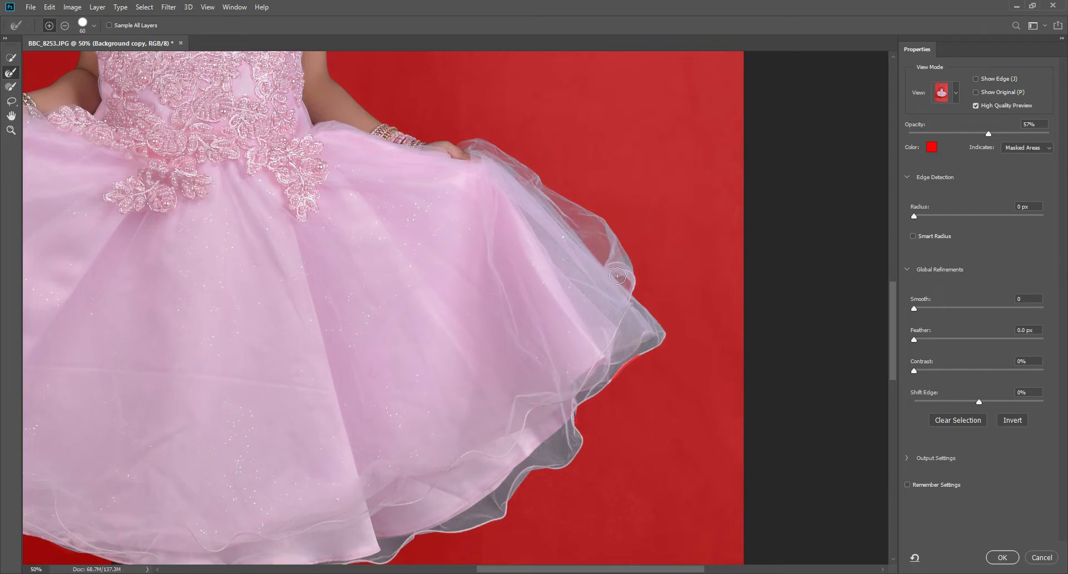
drag(624, 303, 652, 328)
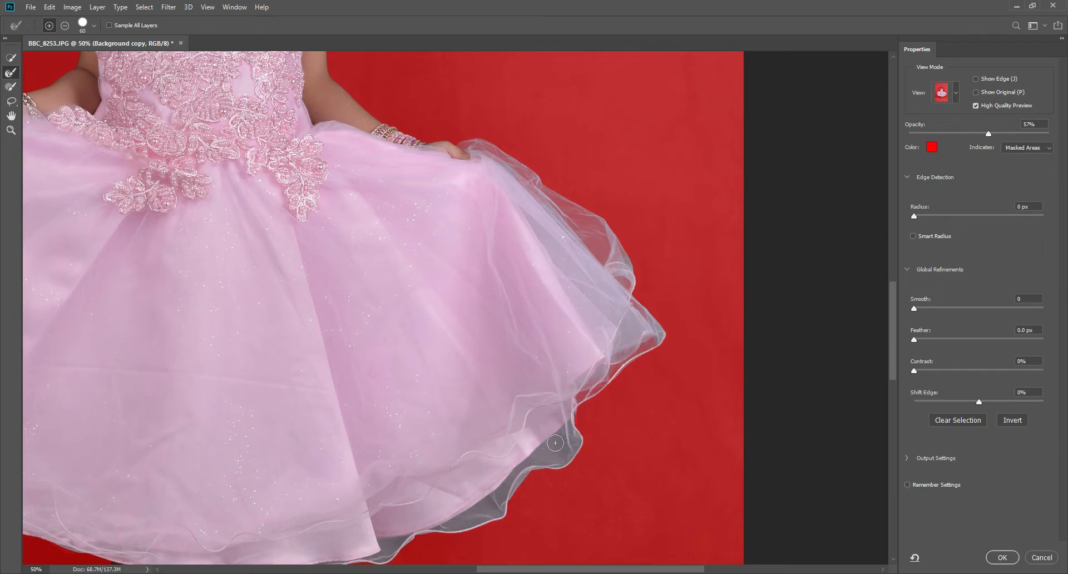
mouse_move(555, 442)
mouse_down()
mouse_move(484, 509)
mouse_move(512, 475)
mouse_move(496, 502)
mouse_move(428, 522)
mouse_move(488, 506)
mouse_move(443, 519)
mouse_move(492, 514)
mouse_move(441, 527)
mouse_move(492, 502)
mouse_move(447, 522)
mouse_move(483, 521)
mouse_move(517, 502)
mouse_move(499, 505)
mouse_move(539, 462)
mouse_move(570, 457)
mouse_move(553, 465)
mouse_move(532, 454)
mouse_move(568, 456)
mouse_move(543, 448)
mouse_up()
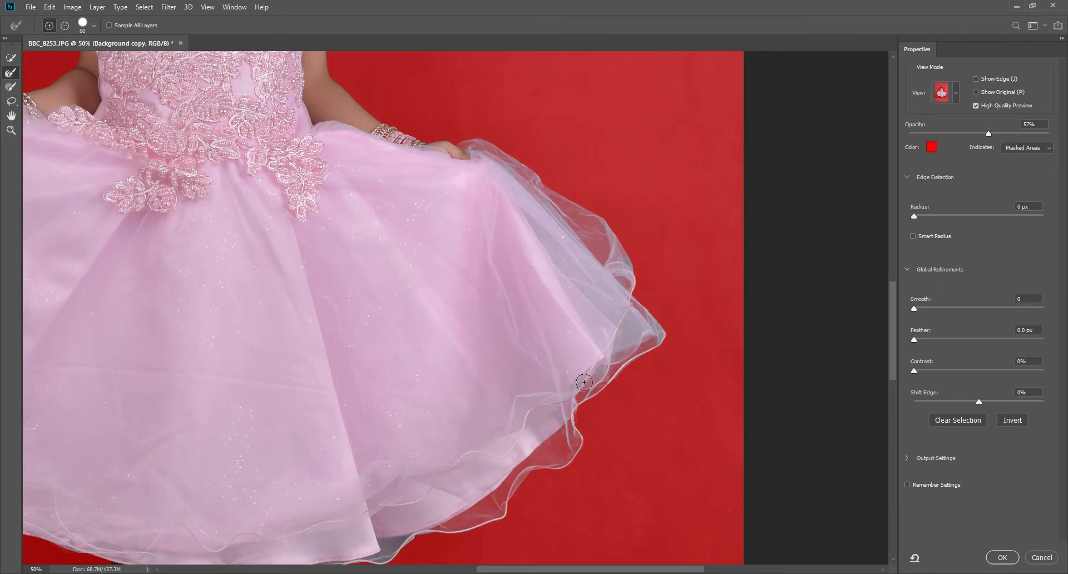
Step: Refine the sheer hem along the skirt's bottom edge above the legs with the 60 px Refine Edge Brush
drag(422, 427, 603, 165)
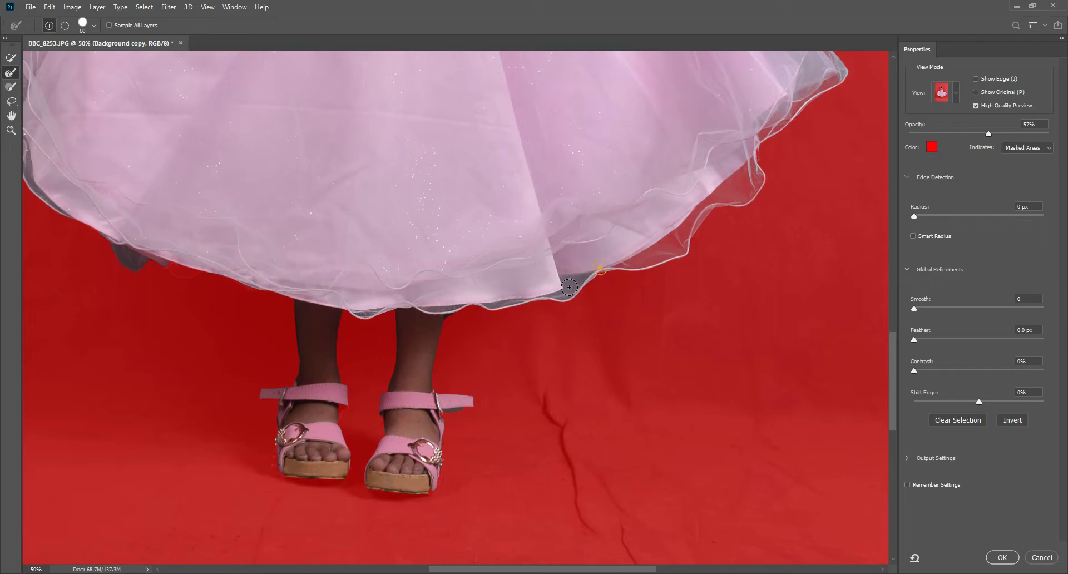
drag(571, 293, 488, 308)
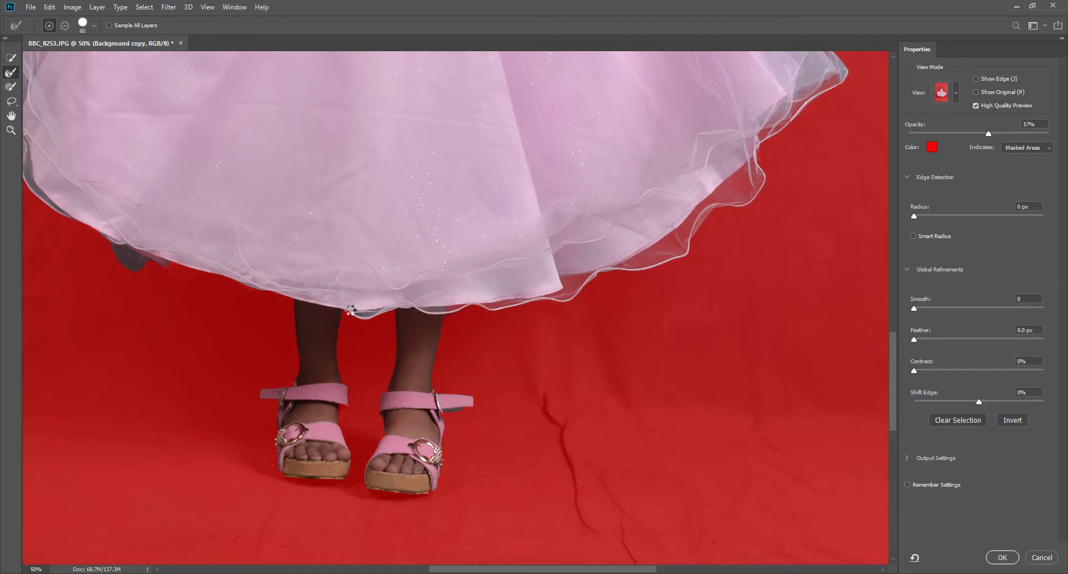
mouse_move(350, 313)
mouse_down()
mouse_move(387, 311)
mouse_move(353, 315)
mouse_up()
Step: Refine the tulle ruffles along the skirt's left side with the Refine Edge Brush enlarged to 70–80 px
drag(196, 191, 439, 343)
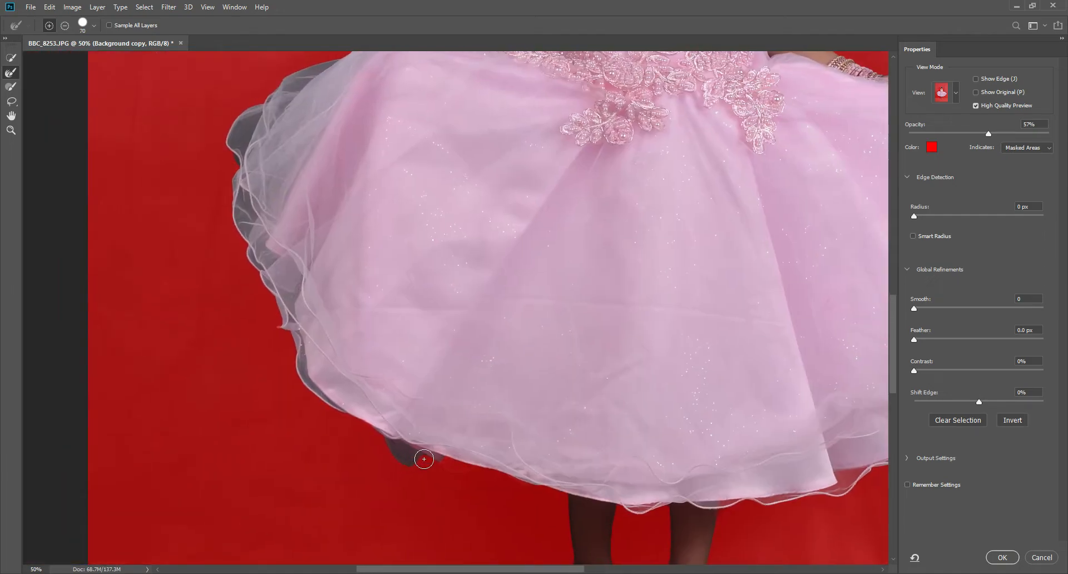
drag(389, 442, 430, 452)
mouse_move(317, 381)
mouse_down()
mouse_move(302, 373)
mouse_move(289, 299)
mouse_move(297, 275)
mouse_up()
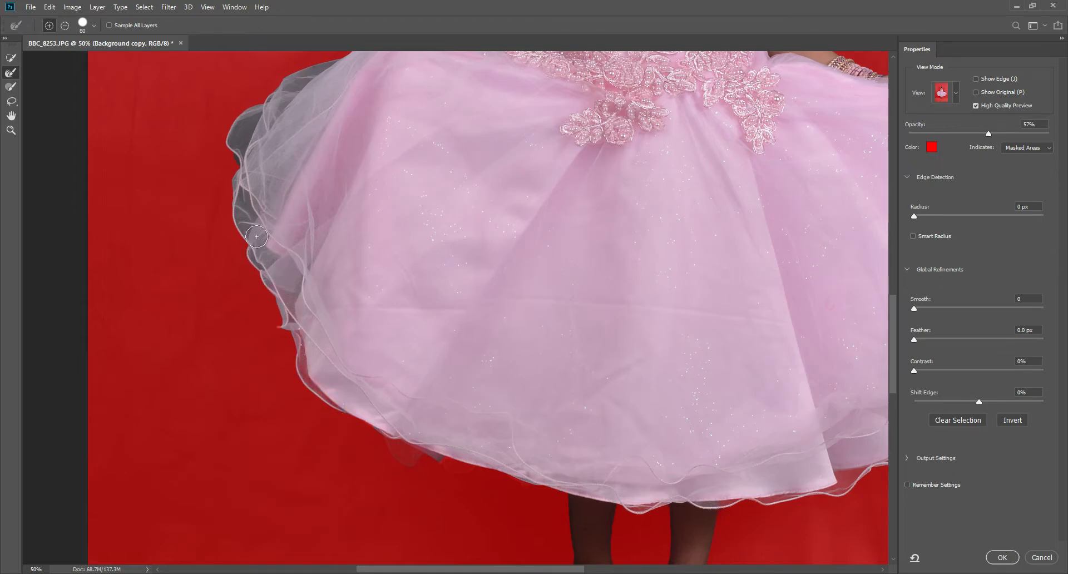
drag(256, 237, 244, 169)
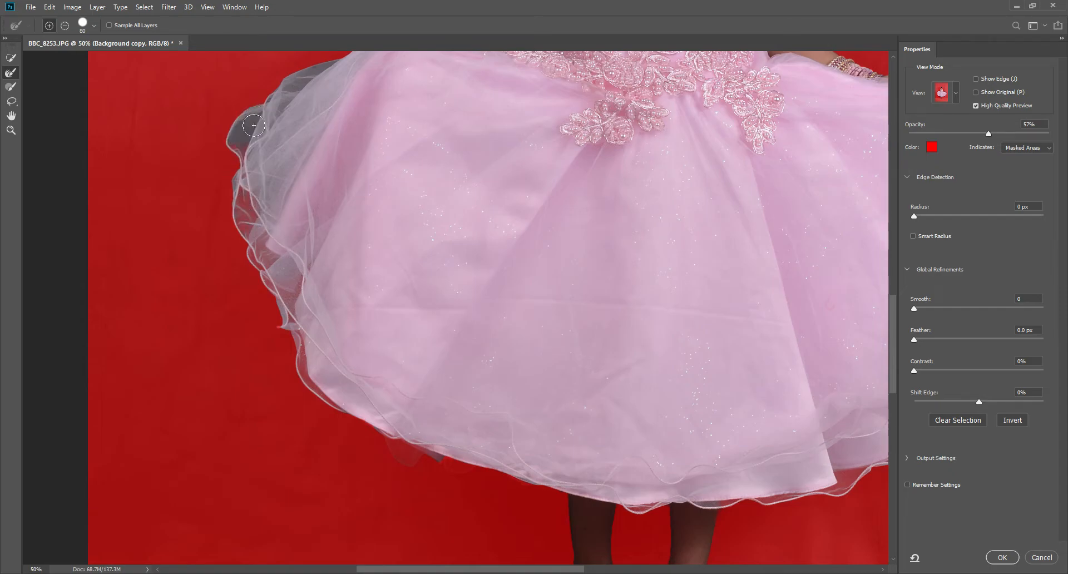
drag(254, 125, 259, 122)
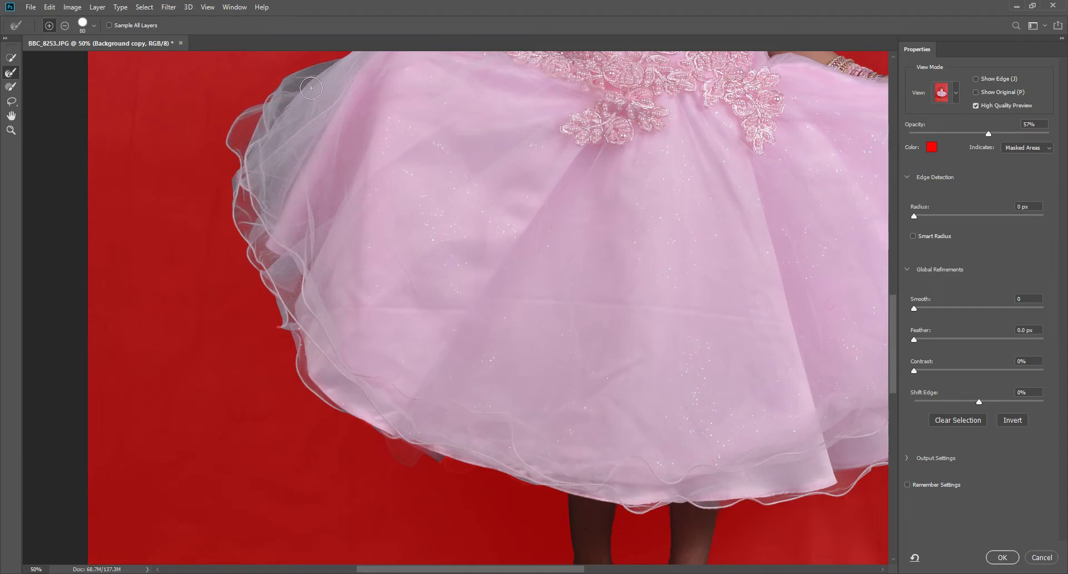
drag(311, 88, 306, 73)
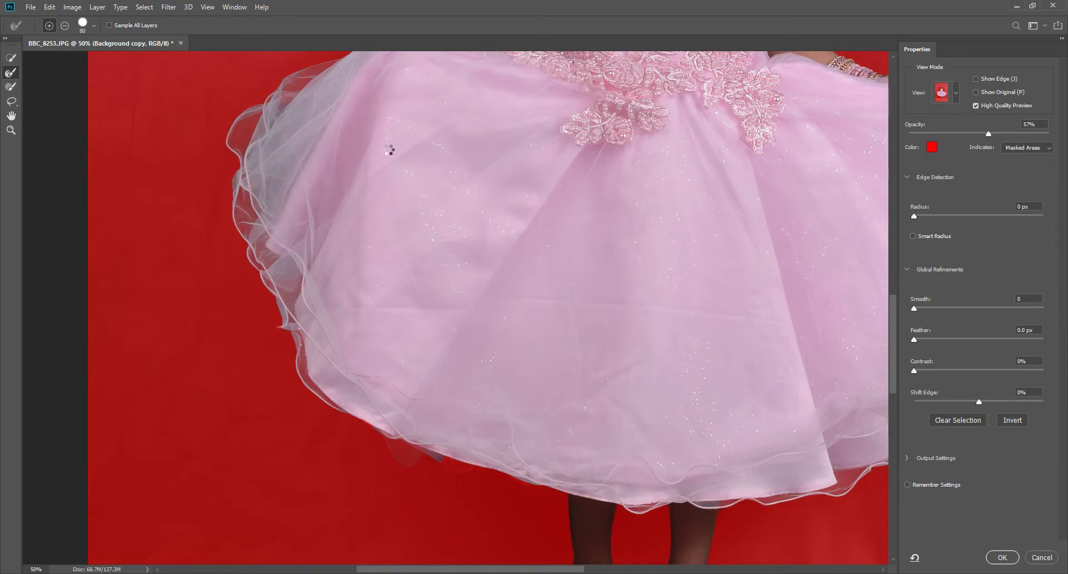
Step: Refine the sheer tulle along the skirt's upper left edge, up to the hand, with the Refine Edge Brush enlarged to 90 px
drag(350, 134, 360, 268)
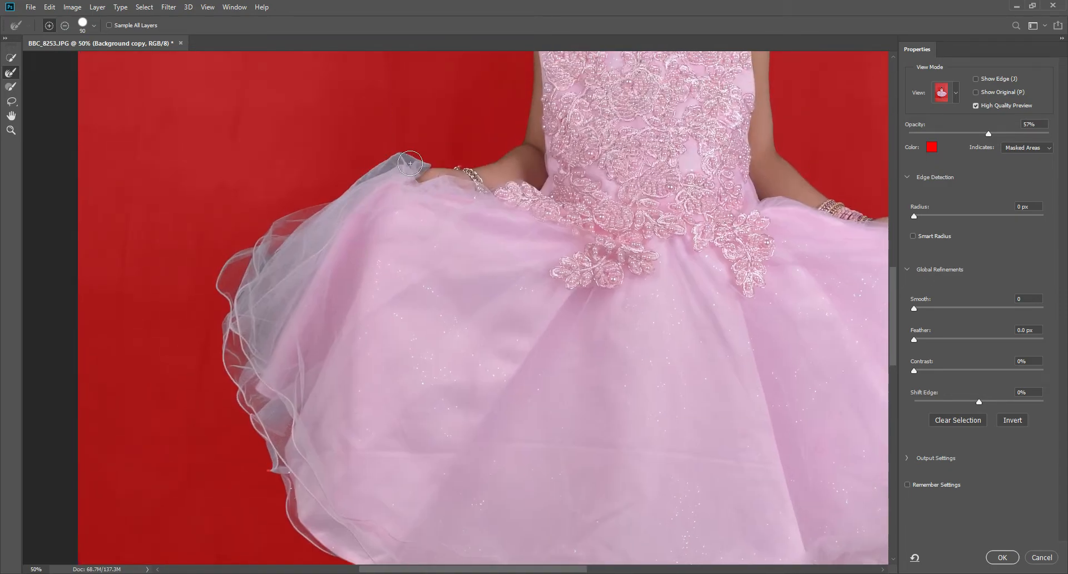
drag(414, 161, 386, 165)
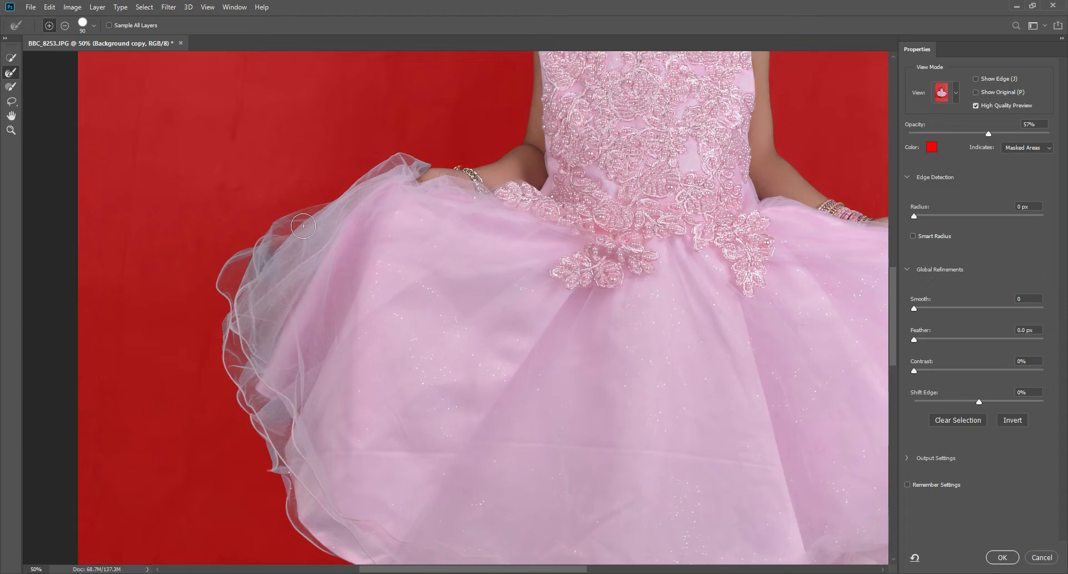
click(430, 159)
Step: Set the selection's Smooth to 3 and Contrast to 4%, and accept the refined edges
mouse_move(638, 170)
mouse_down()
mouse_move(496, 369)
mouse_move(500, 397)
mouse_up()
drag(555, 266, 527, 321)
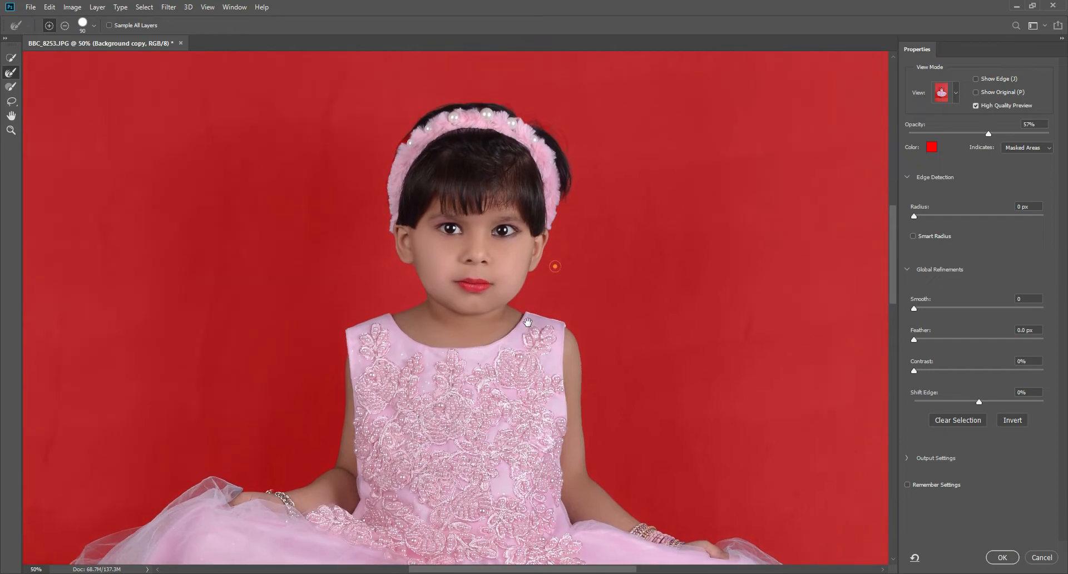
click(918, 308)
click(918, 370)
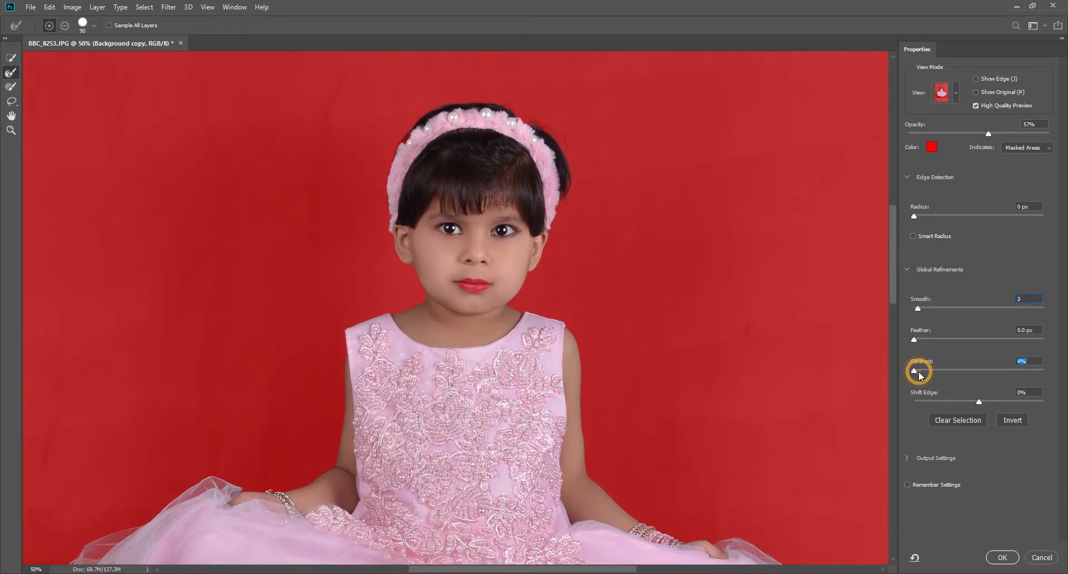
click(1002, 557)
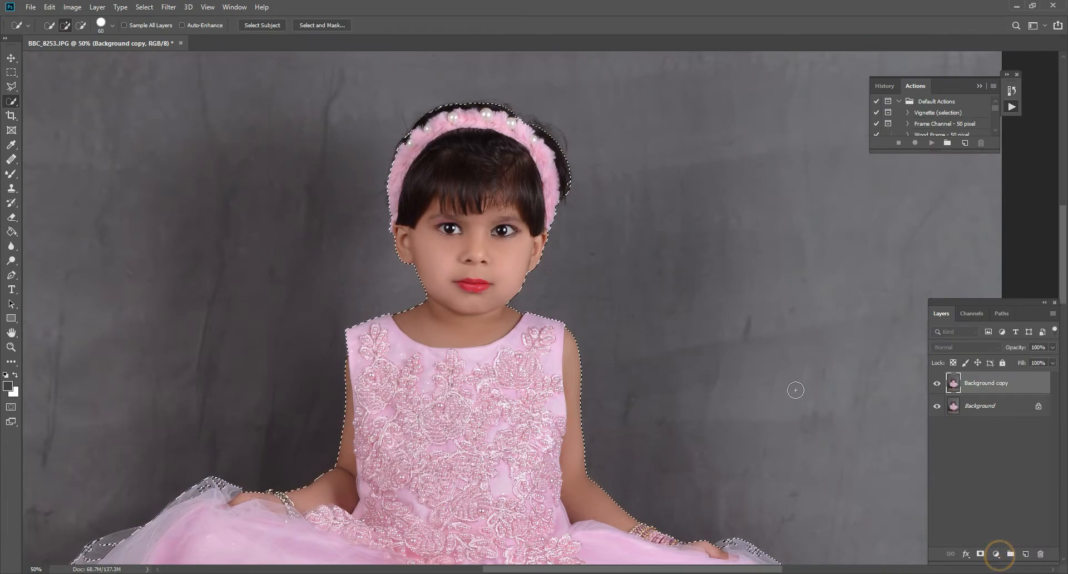
Step: Copy the selected girl onto her own layer and check the cutout with the layers beneath hidden
scroll(653, 362, down, 1)
click(11, 347)
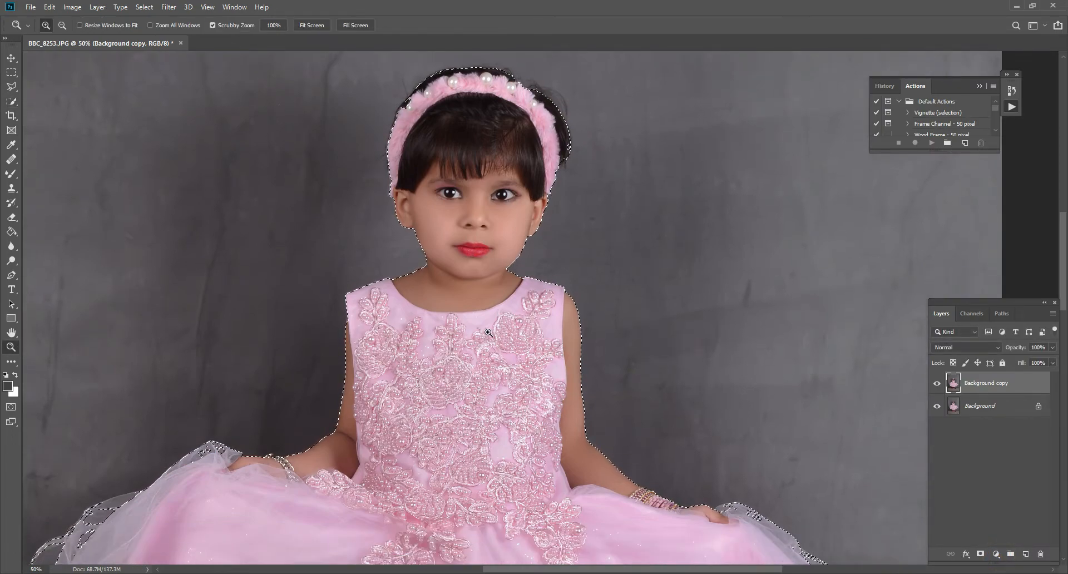
right_click(485, 328)
click(497, 338)
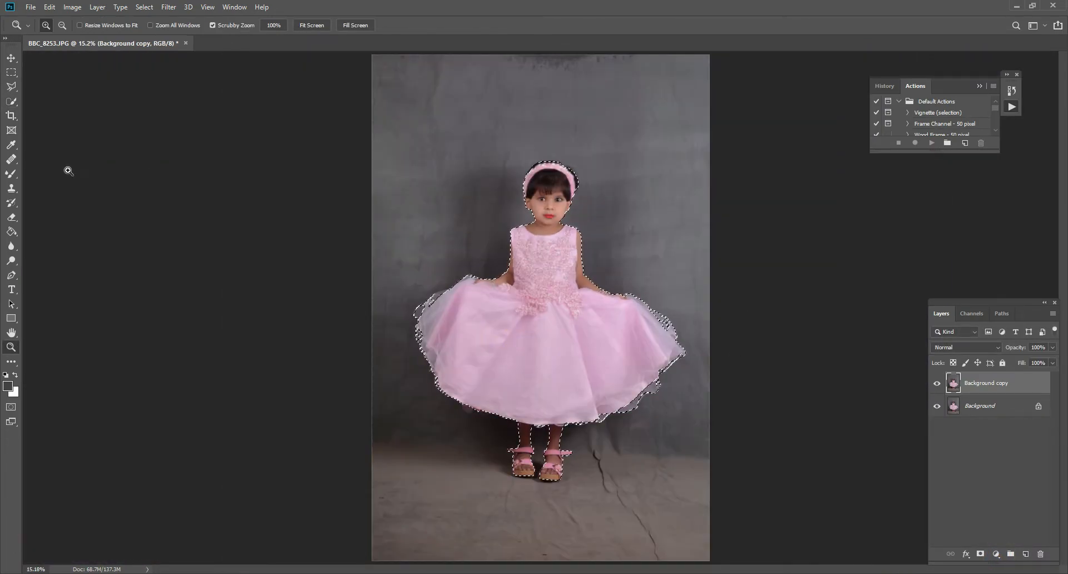
click(11, 102)
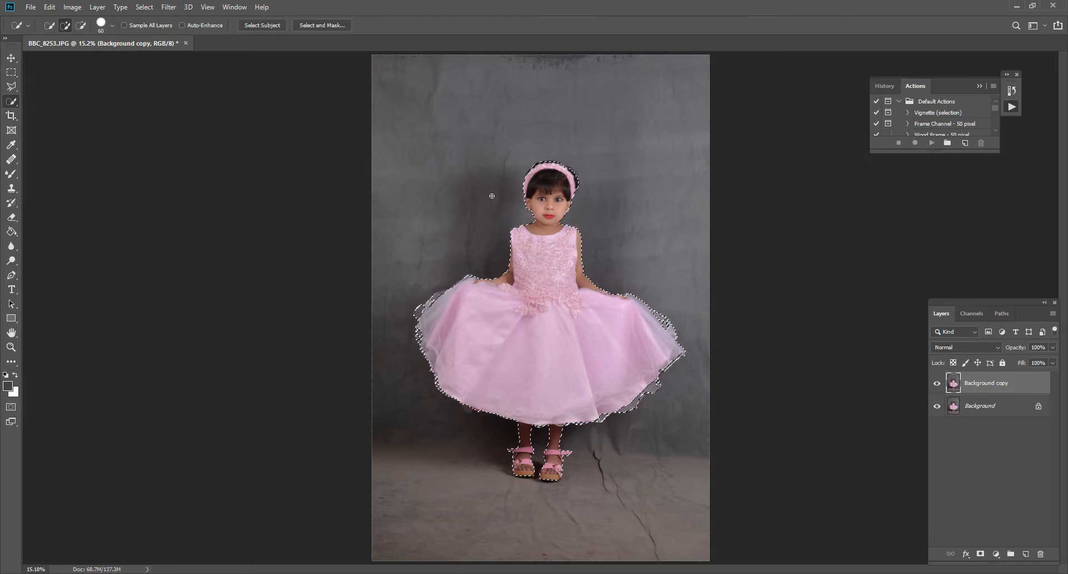
right_click(558, 271)
click(627, 345)
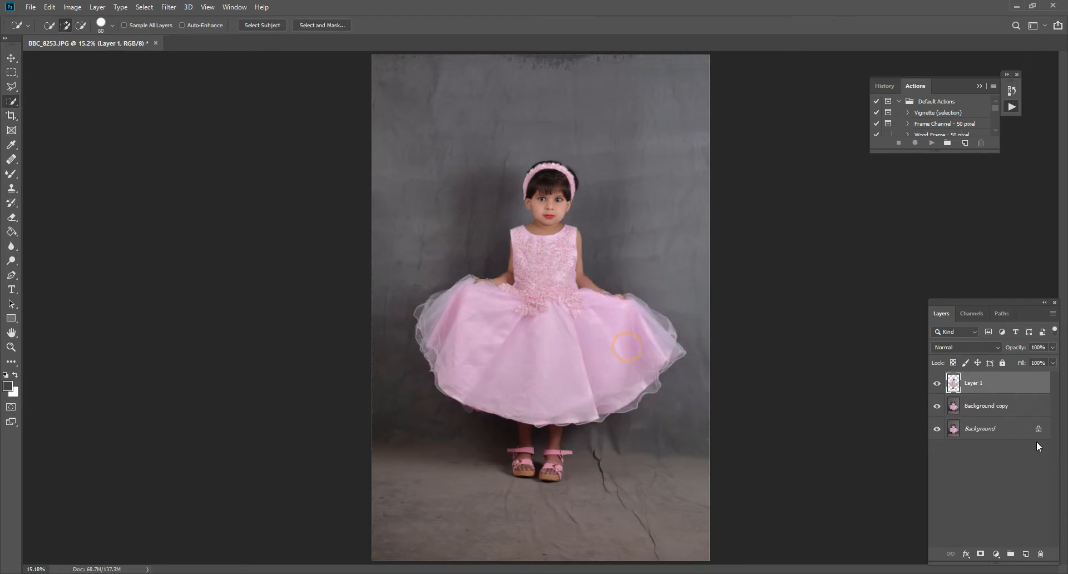
click(938, 429)
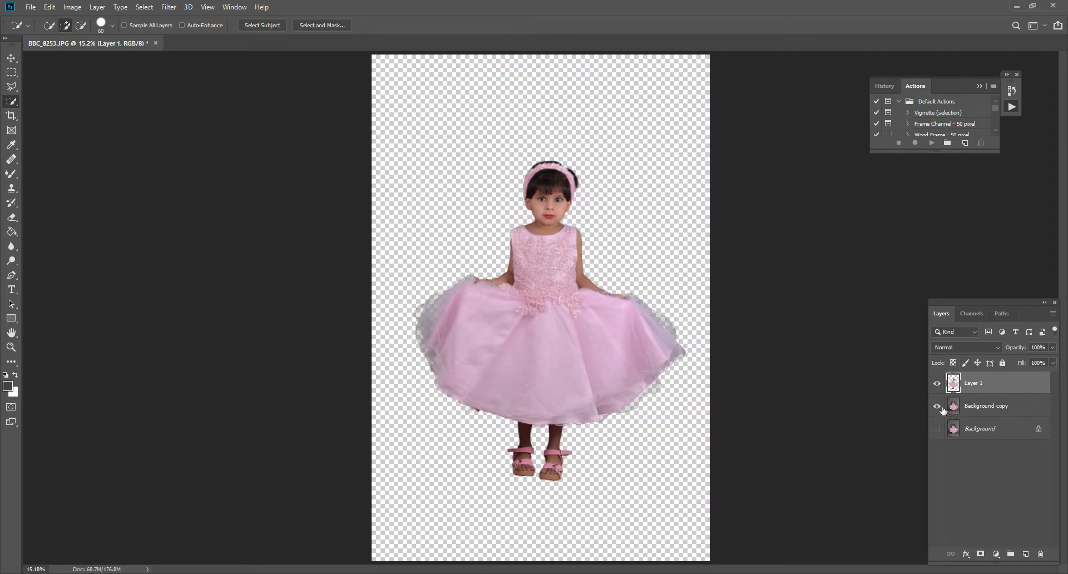
click(938, 429)
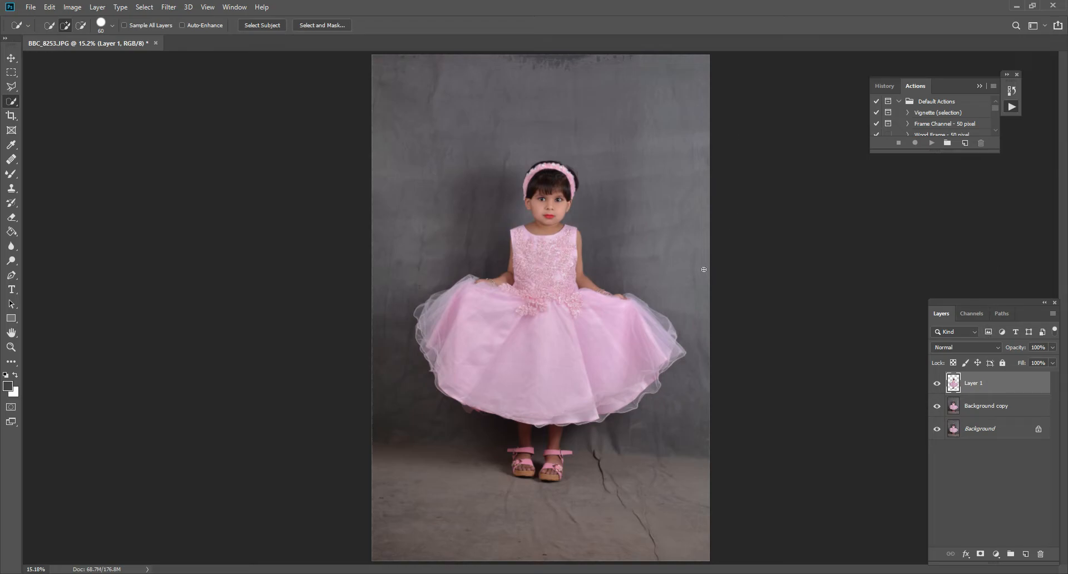
Step: Place the backdrop from Background copy on its own layer, using the inverse of Layer 1's outline as the selection
ctrl+click(955, 384)
click(952, 405)
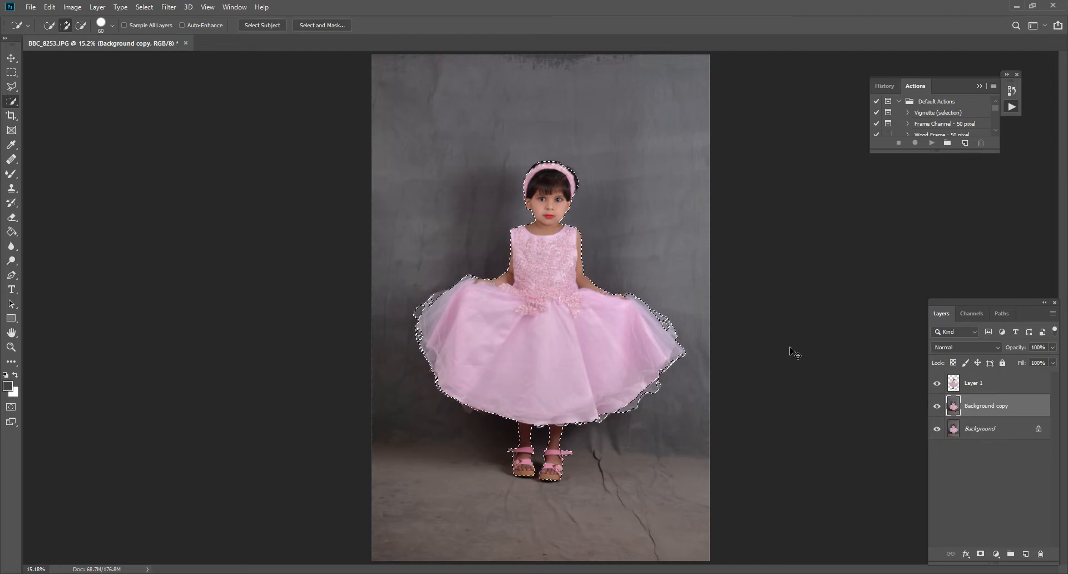
click(144, 7)
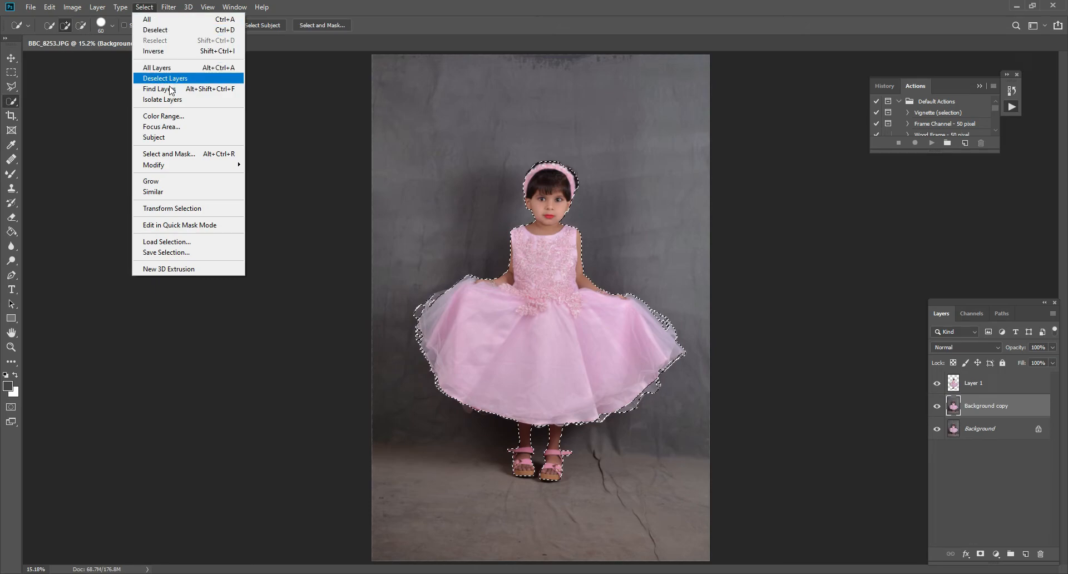
click(206, 51)
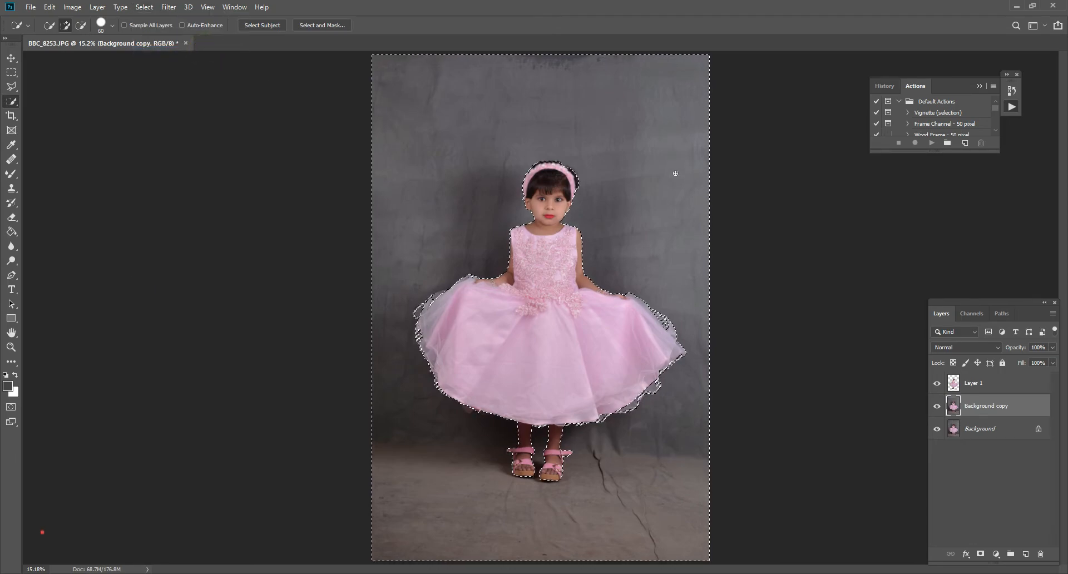
right_click(456, 122)
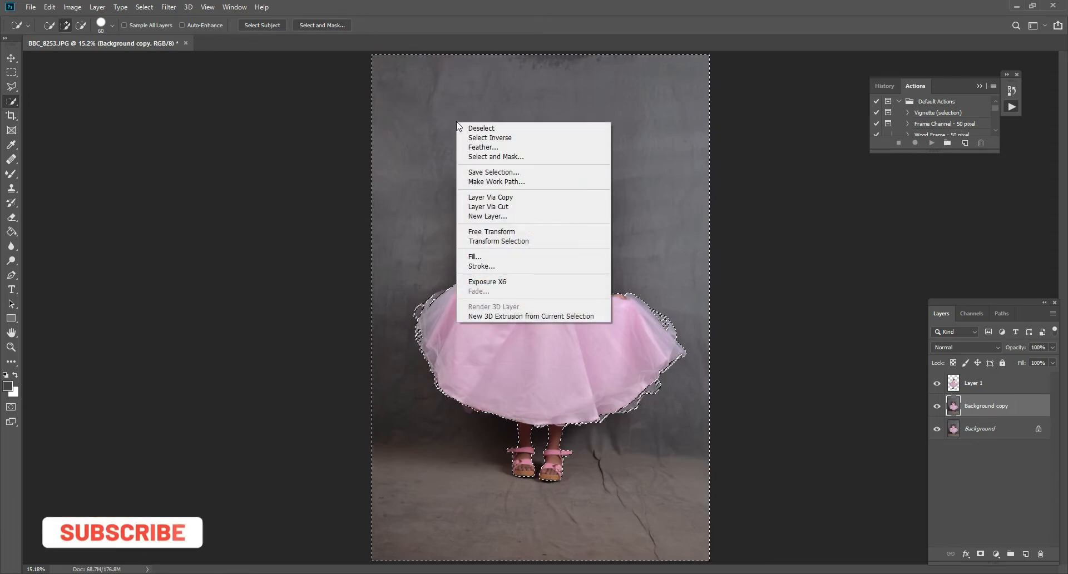
click(512, 207)
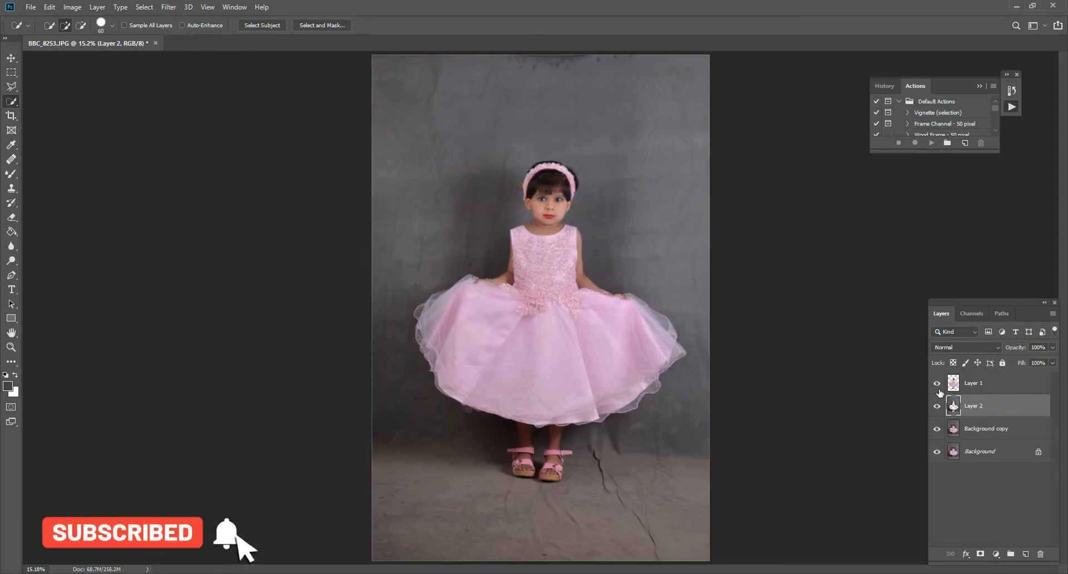
Step: Toggle the visibility of the layers to examine the separated girl and backdrop individually, leaving all layers shown
click(937, 406)
click(937, 428)
click(936, 452)
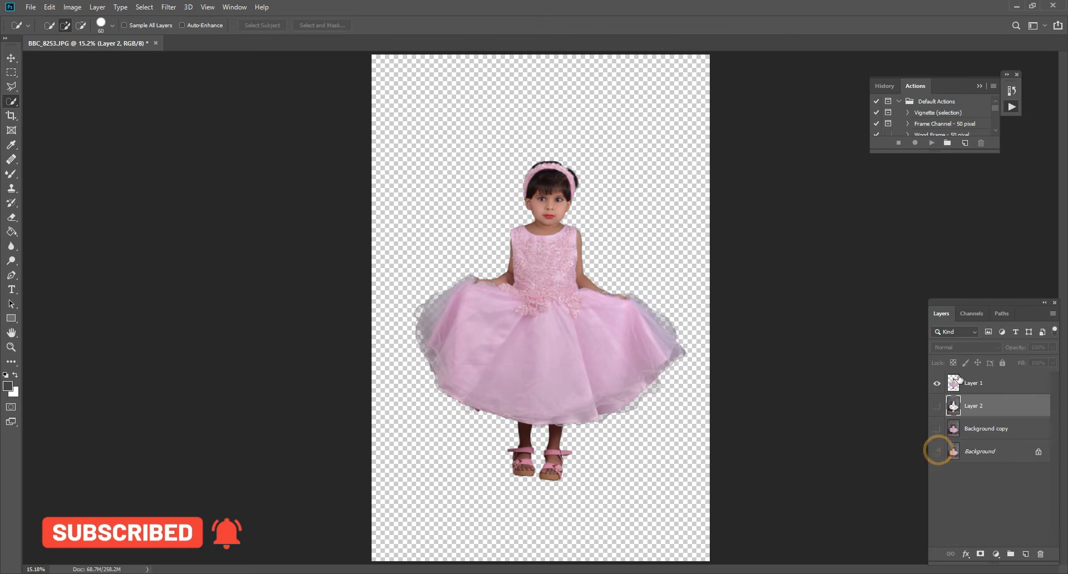
click(936, 383)
click(937, 406)
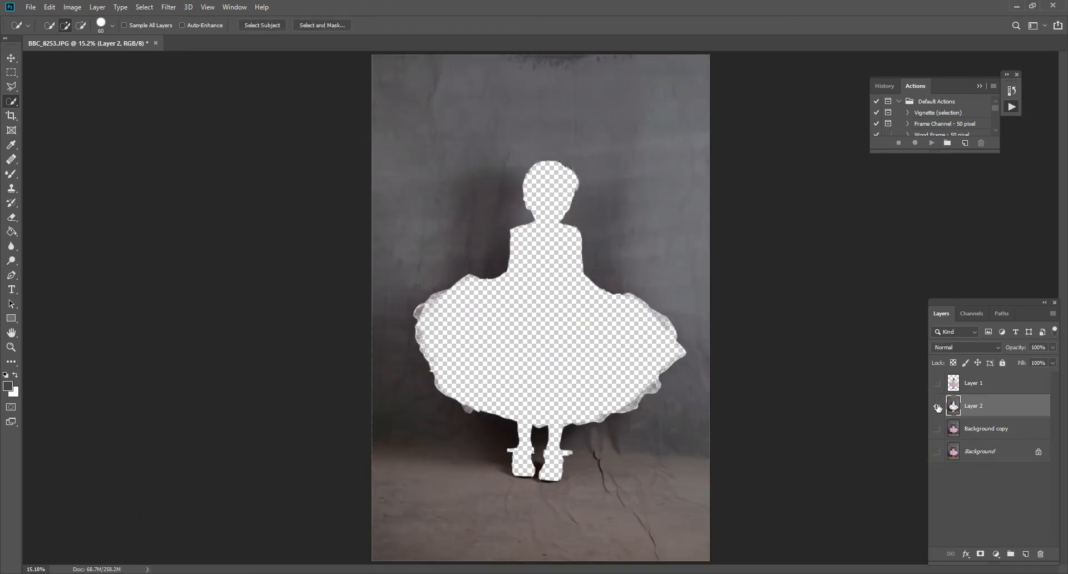
click(937, 383)
click(938, 383)
click(937, 406)
click(938, 428)
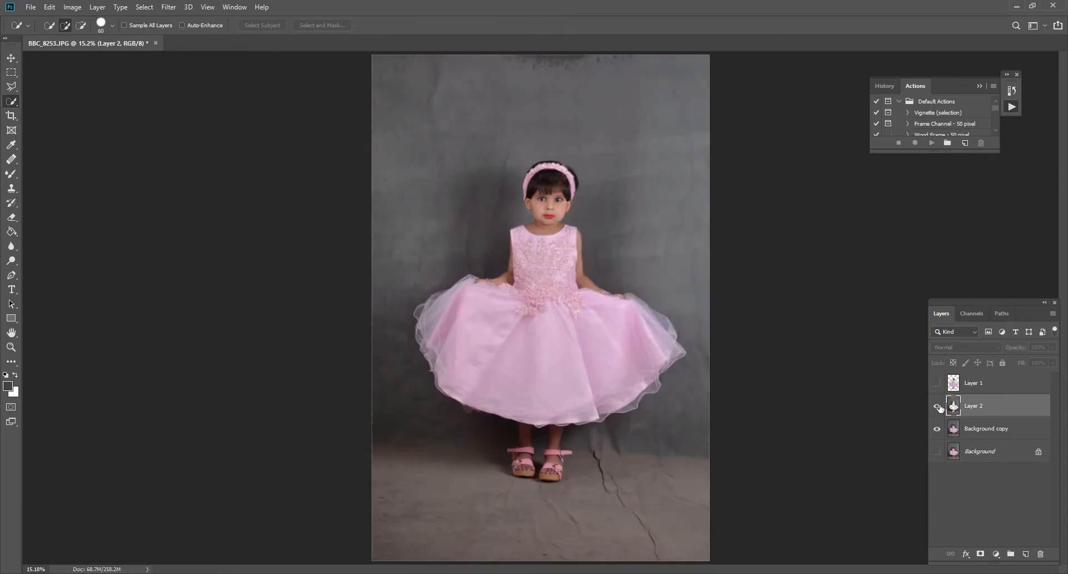
click(937, 405)
click(938, 383)
click(939, 451)
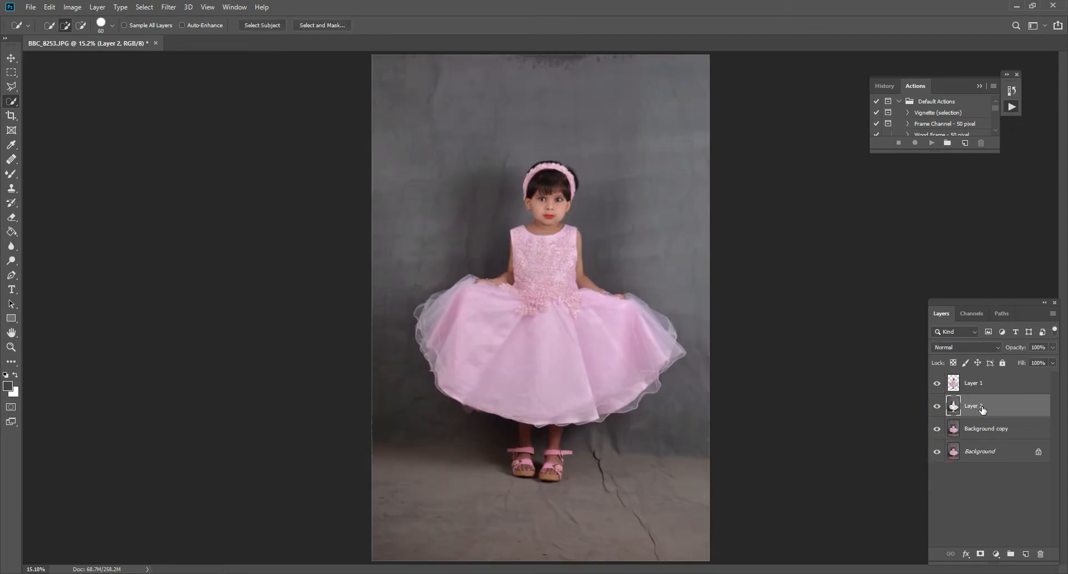
Step: Smooth the backdrop on Layer 2 with a Gaussian Blur of 250 pixels radius
click(180, 5)
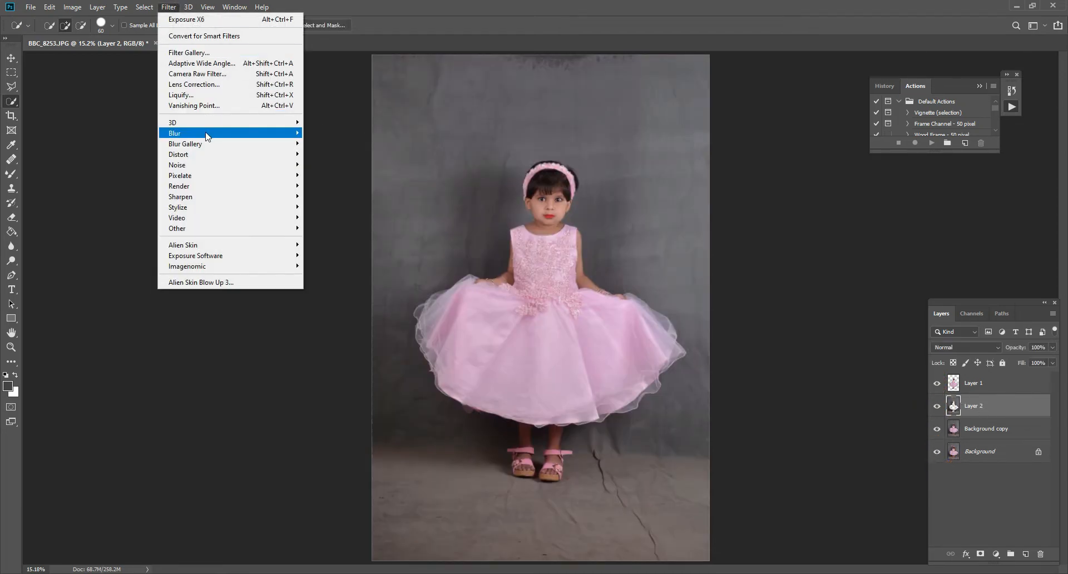
mouse_move(208, 134)
click(341, 175)
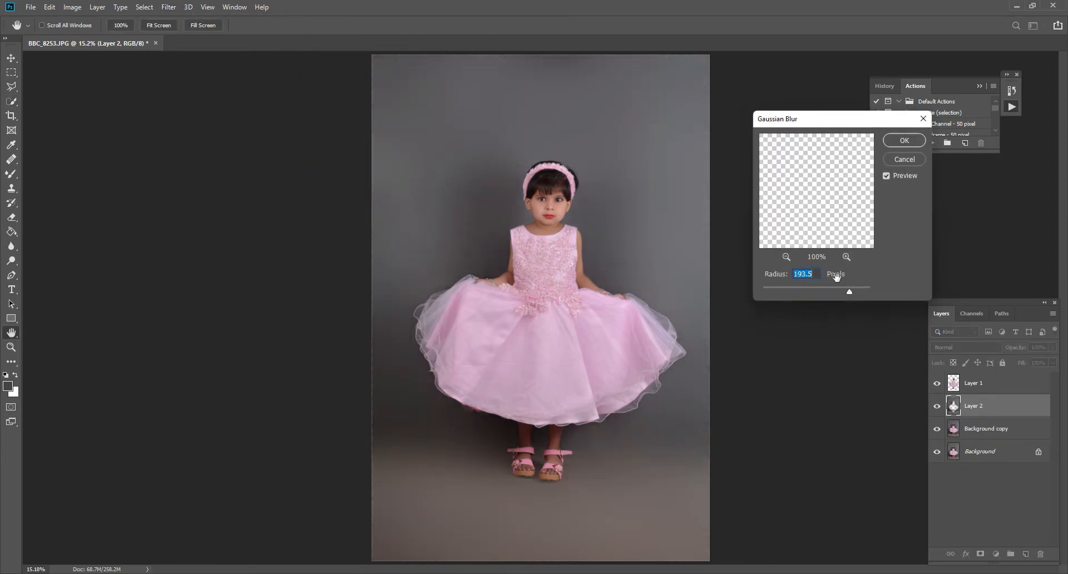
text(250)
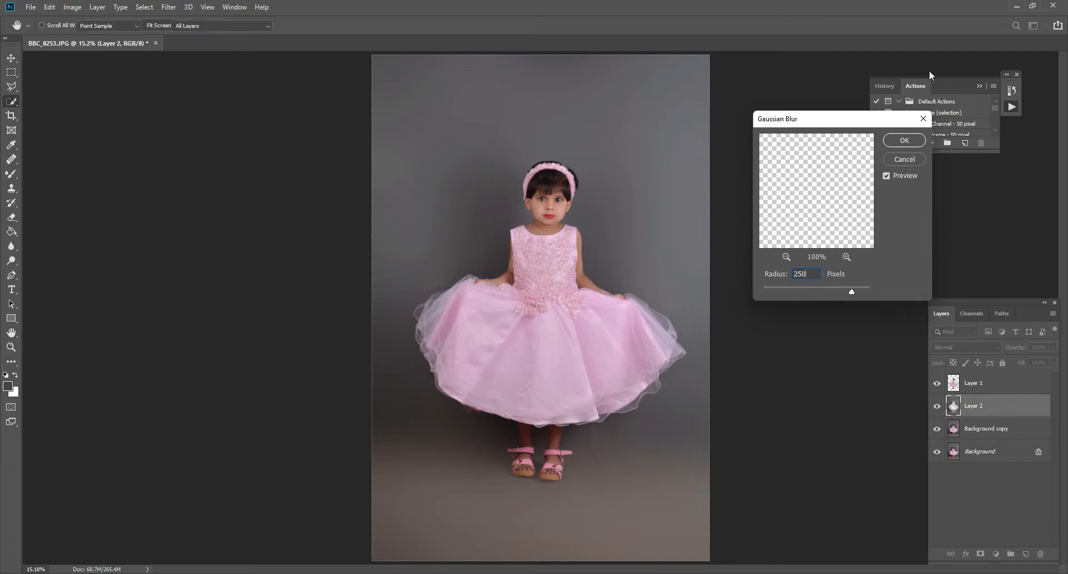
key(Return)
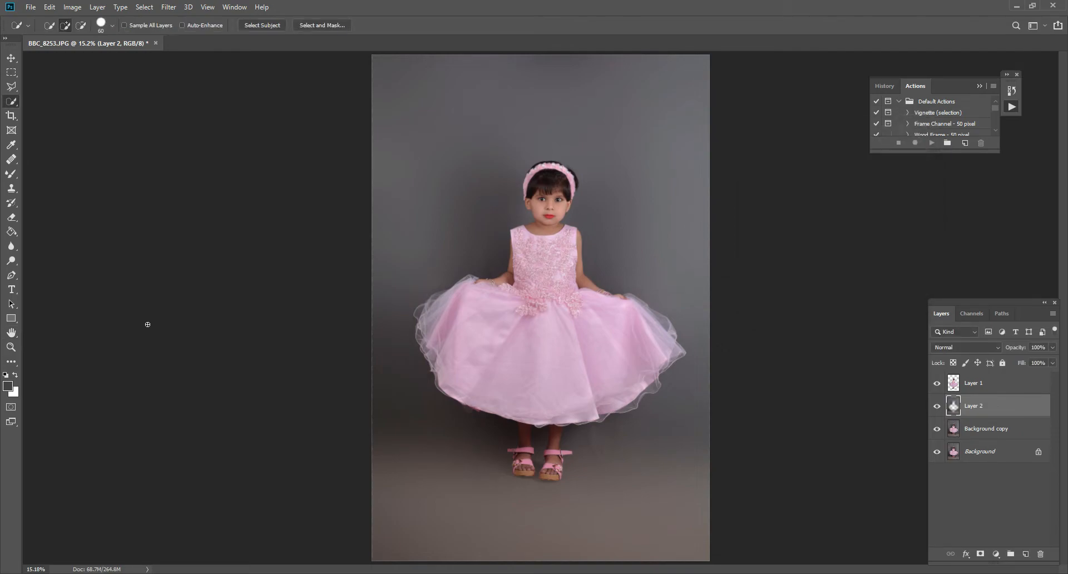
click(12, 347)
drag(521, 232, 533, 233)
click(533, 230)
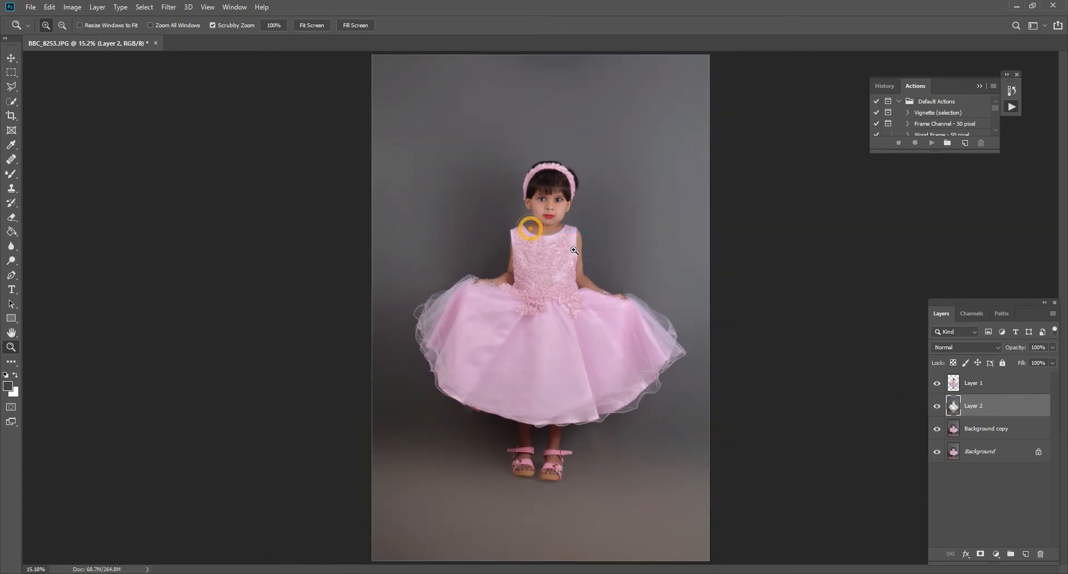
Step: Browse the INDOOR STUDIO BACKGROUND folder in File Explorer and preview the yellow and black image #SAADBBCSTUDIO 2022 (53)
click(33, 8)
click(38, 28)
drag(0, 166, 560, 137)
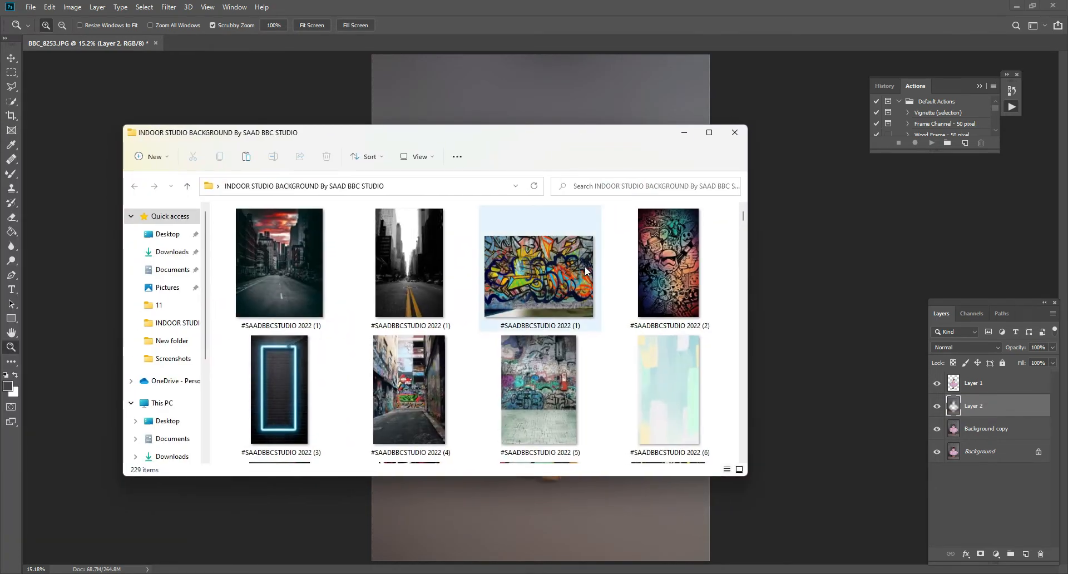
scroll(584, 266, down, 4)
scroll(440, 303, down, 5)
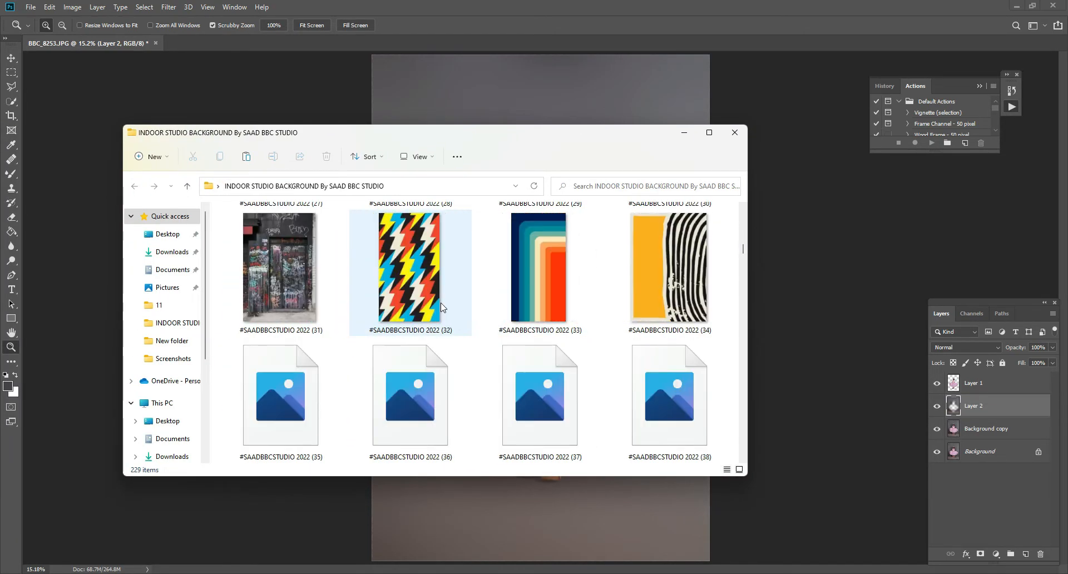
scroll(443, 304, down, 4)
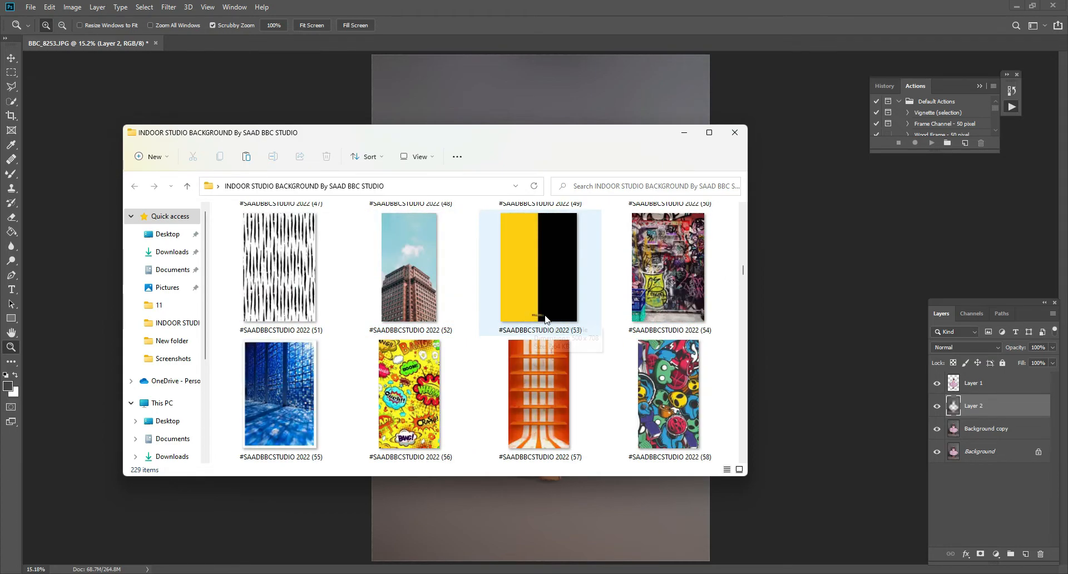
click(531, 279)
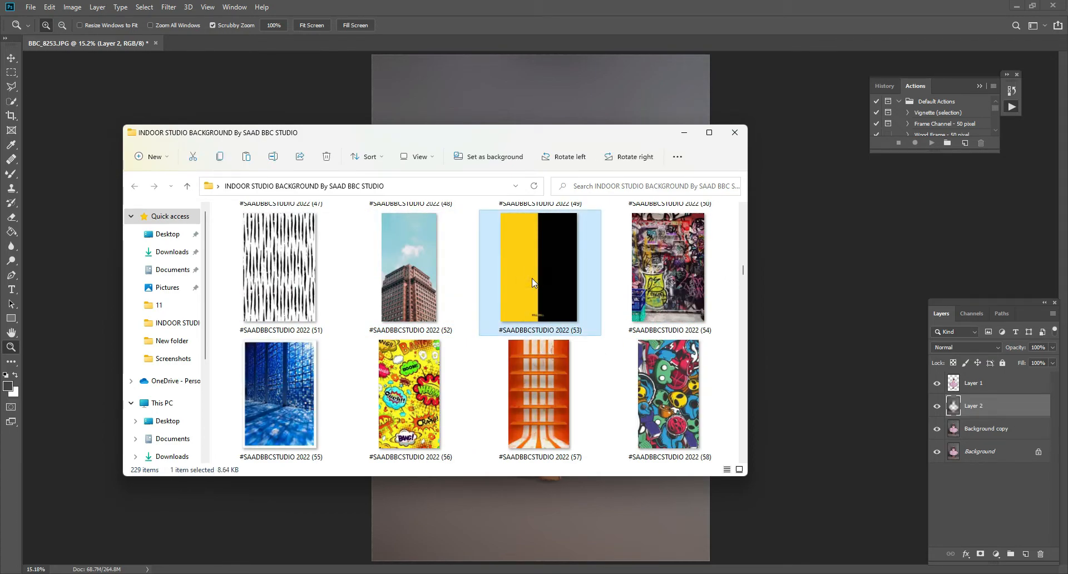
double_click(531, 278)
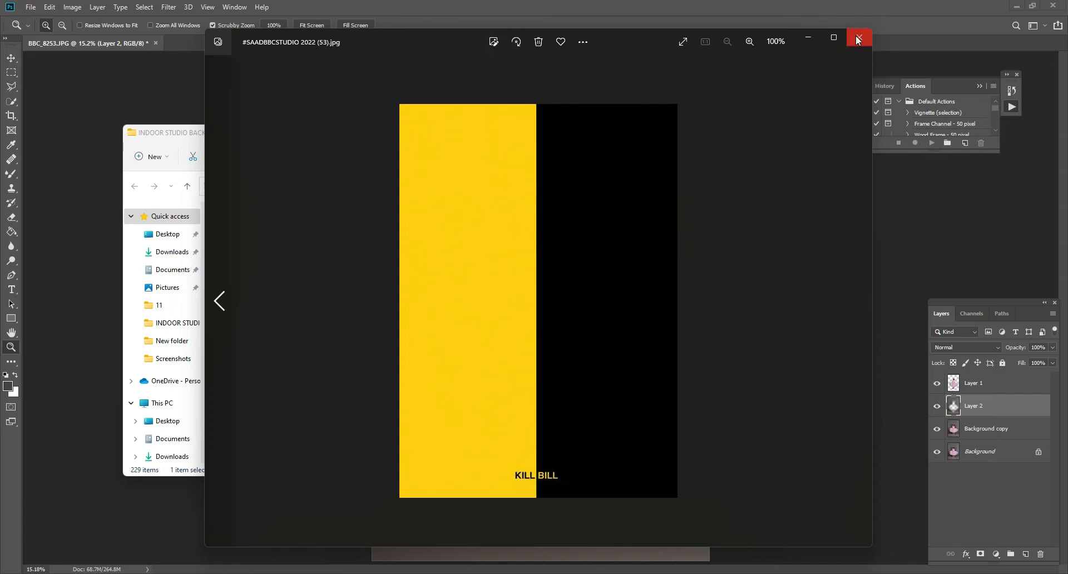
click(858, 40)
Step: Place #SAADBBCSTUDIO 2022 (53) into the portrait between Layer 1 and Layer 2, scaled to about 205% to cover the canvas
drag(576, 139, 356, 114)
drag(375, 228, 642, 221)
drag(628, 183, 722, 53)
drag(453, 431, 369, 550)
drag(437, 526, 434, 538)
drag(540, 55, 540, 52)
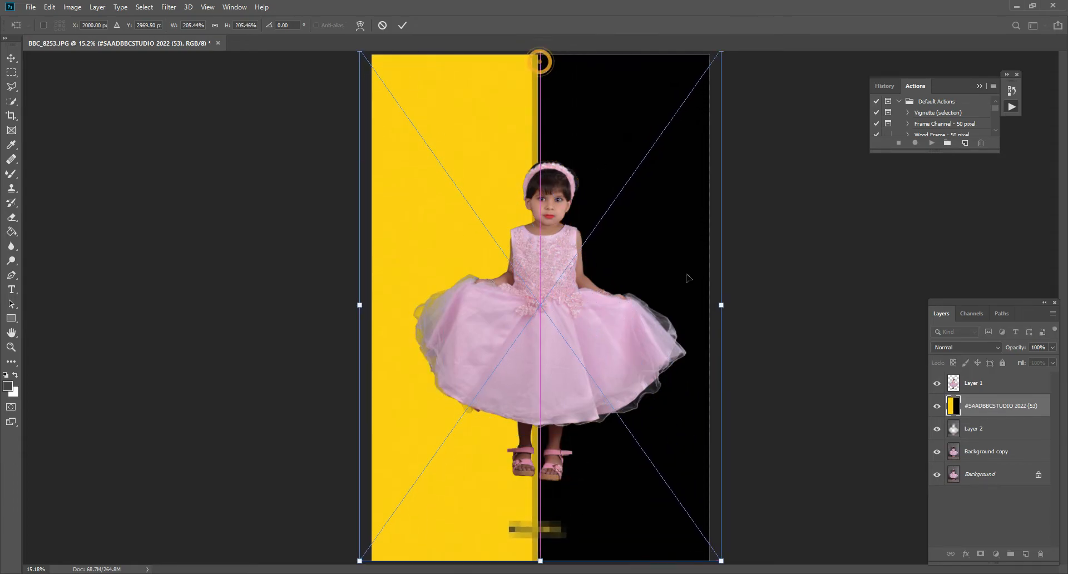
Step: Set the placed yellow and black background's blend mode to Soft Light and commit its placement
click(968, 348)
click(940, 439)
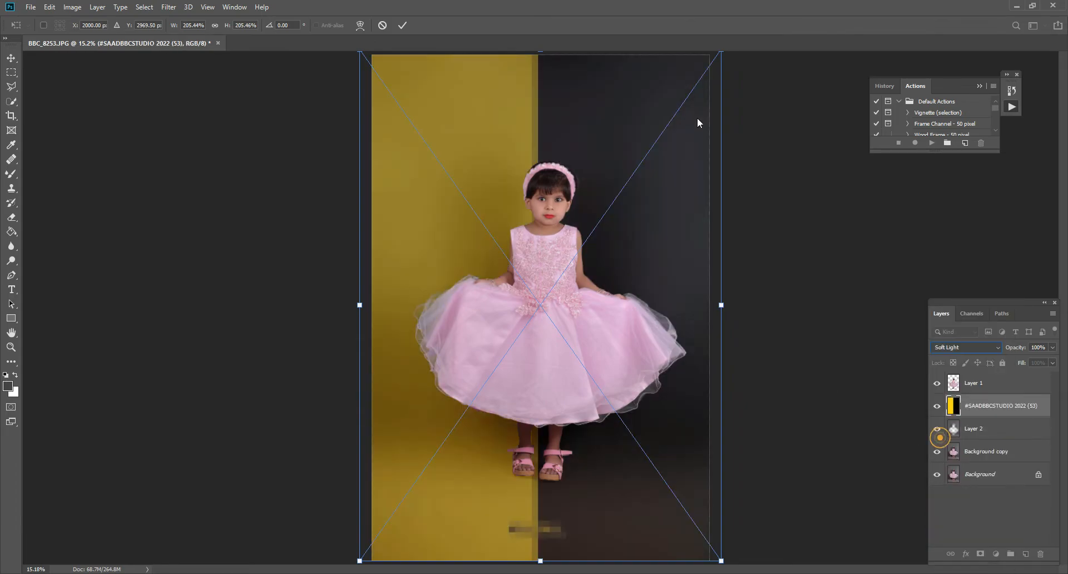
click(402, 25)
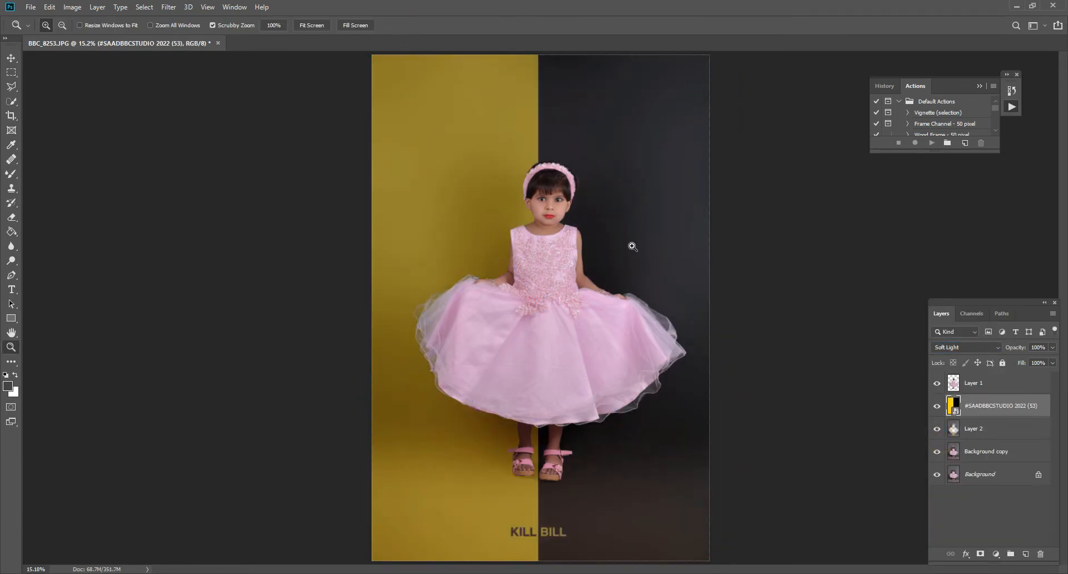
click(571, 235)
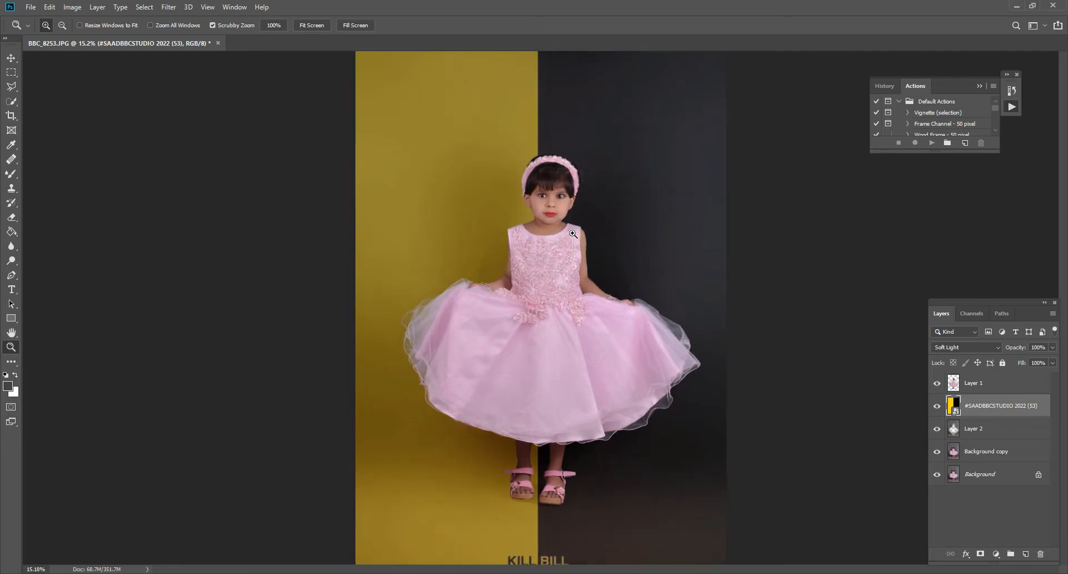
click(572, 235)
click(572, 235)
scroll(512, 457, up, 2)
click(483, 303)
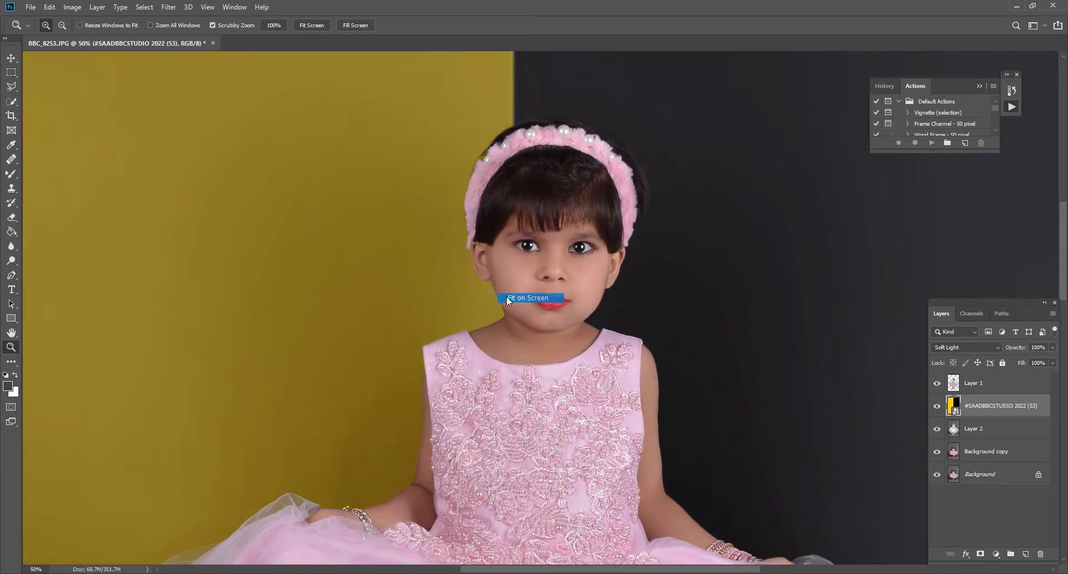
Step: Delete the yellow and black #SAADBBCSTUDIO 2022 (53) layer from the portrait
key(ctrl+0)
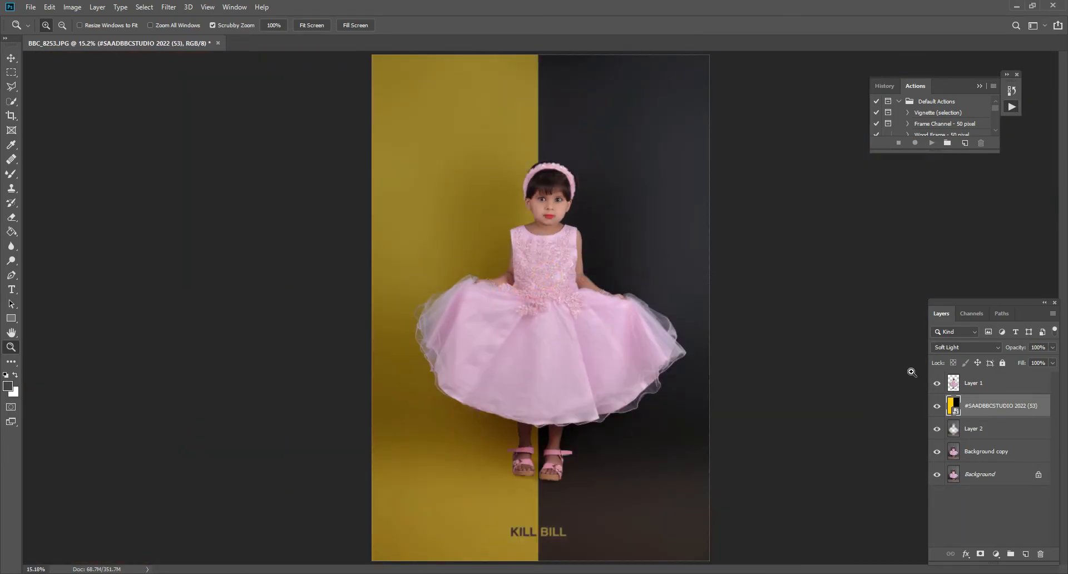
click(730, 229)
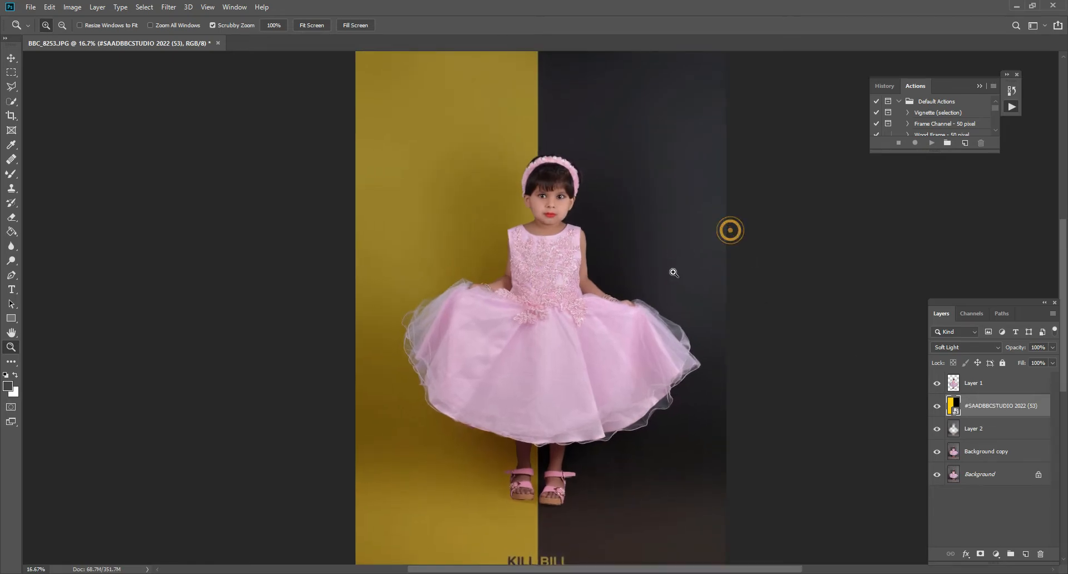
click(590, 185)
drag(1017, 407, 1041, 555)
Step: Browse the INDOOR STUDIO BACKGROUND folder in File Explorer and preview the teal wall image #SAADBBCSTUDIO 2022 (168)
key(alt+Tab)
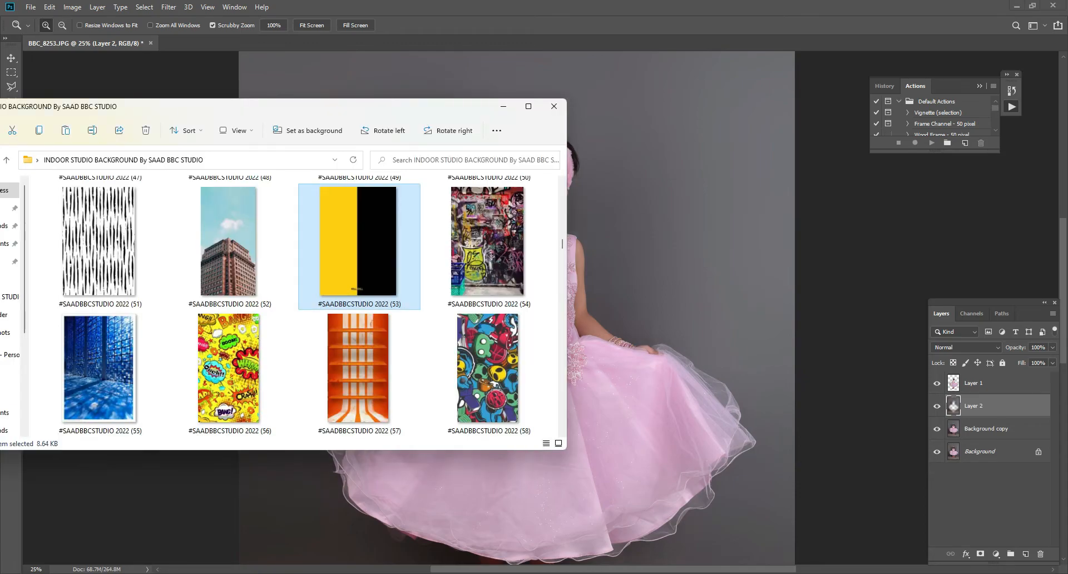
drag(298, 115, 570, 122)
scroll(504, 375, down, 10)
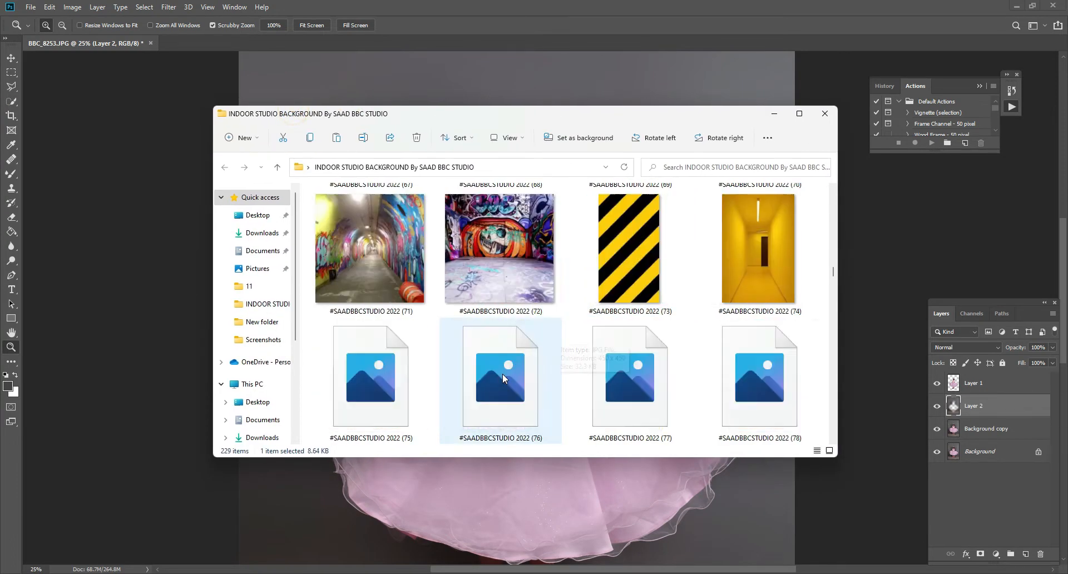
scroll(519, 365, down, 3)
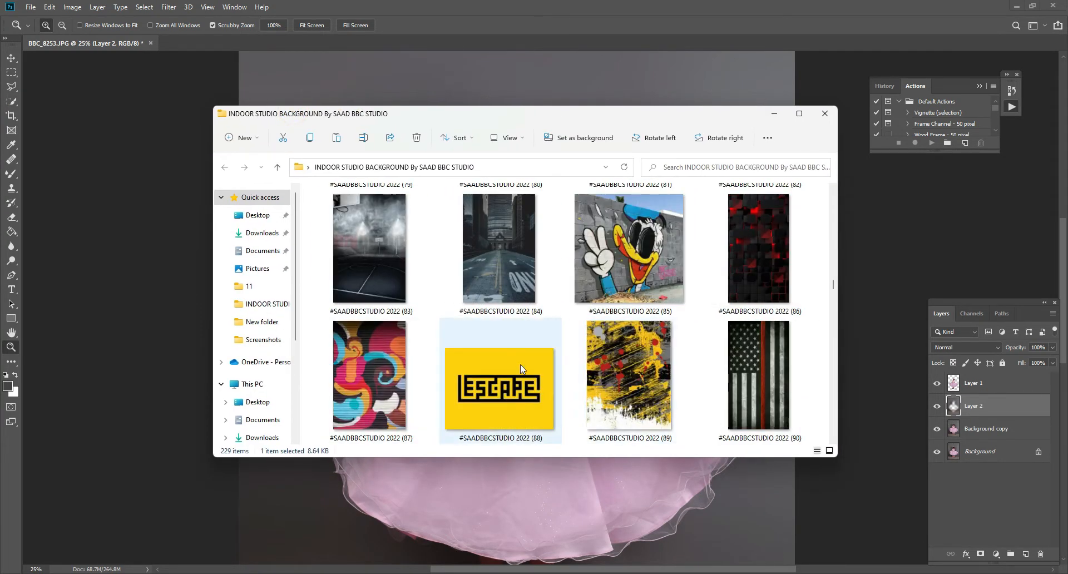
scroll(584, 351, down, 4)
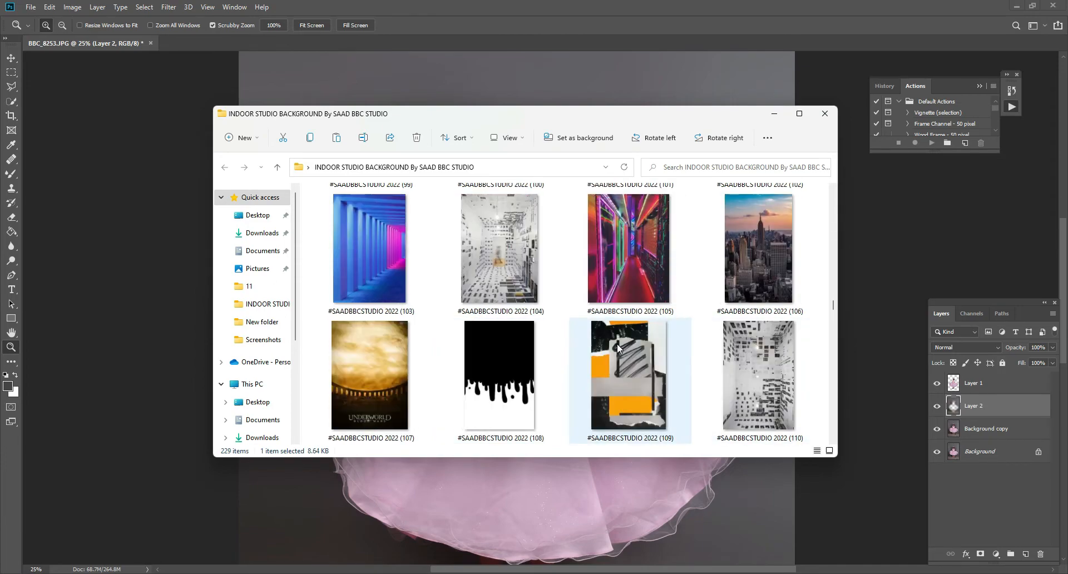
scroll(700, 326, down, 3)
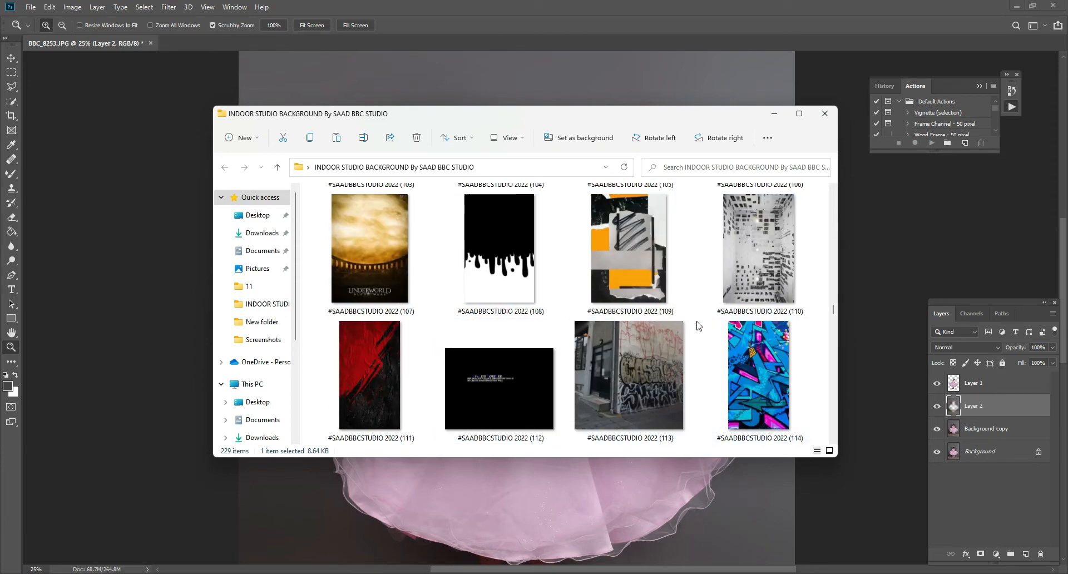
scroll(699, 325, down, 3)
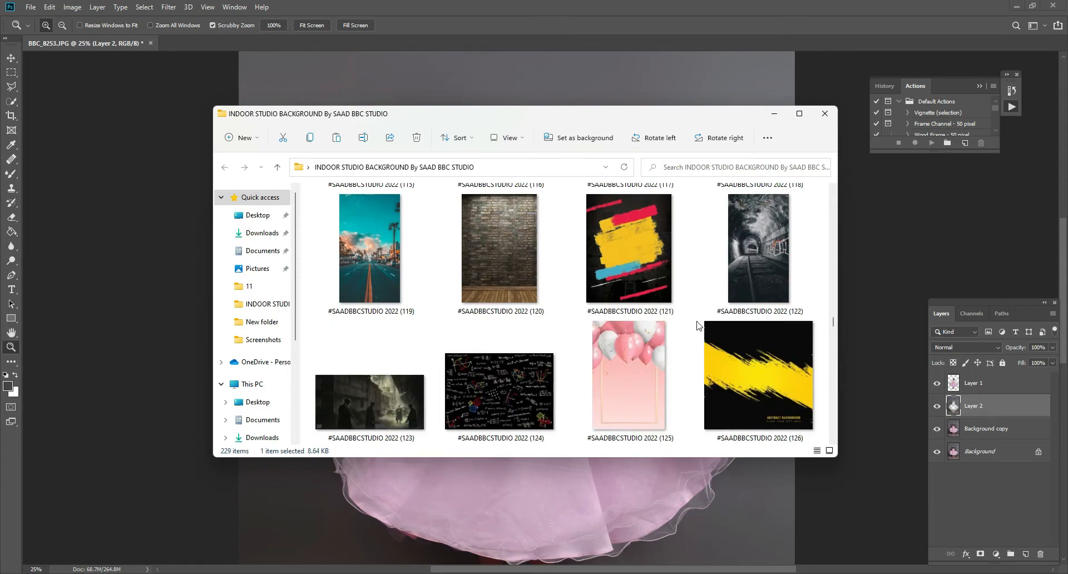
scroll(699, 325, down, 1)
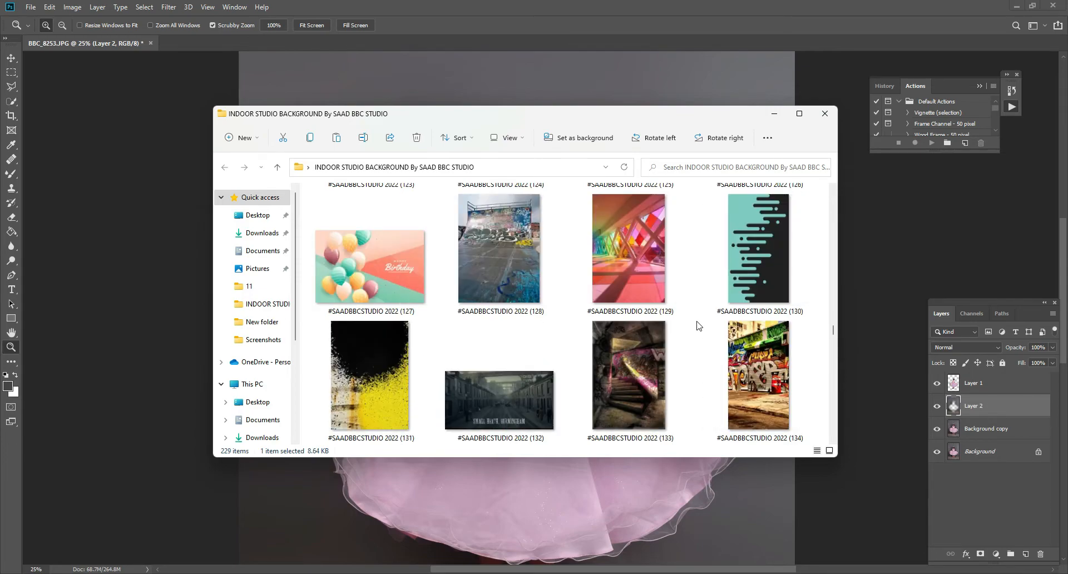
scroll(699, 326, down, 3)
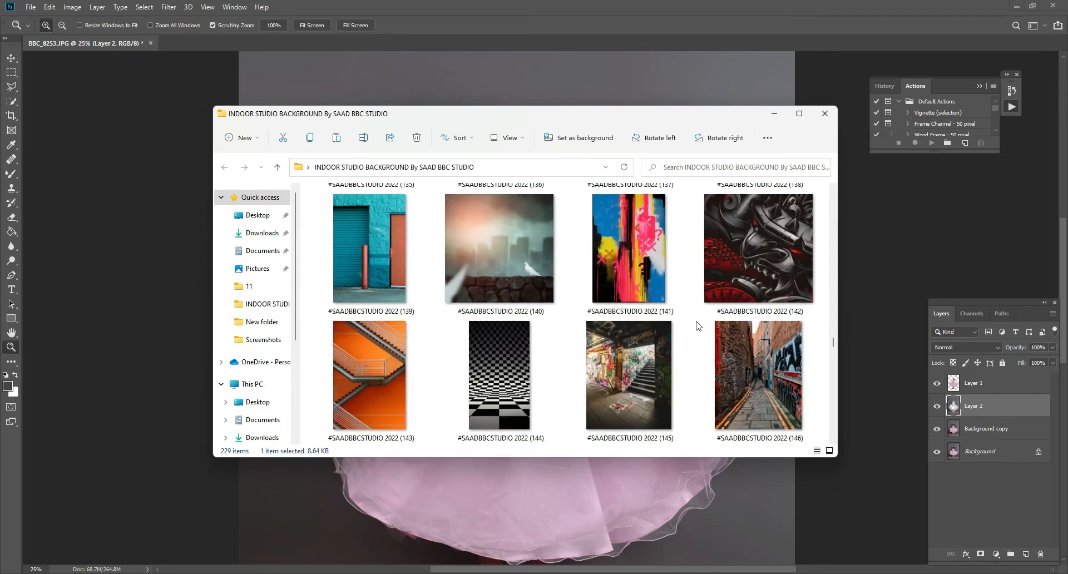
scroll(699, 325, down, 2)
scroll(636, 322, down, 4)
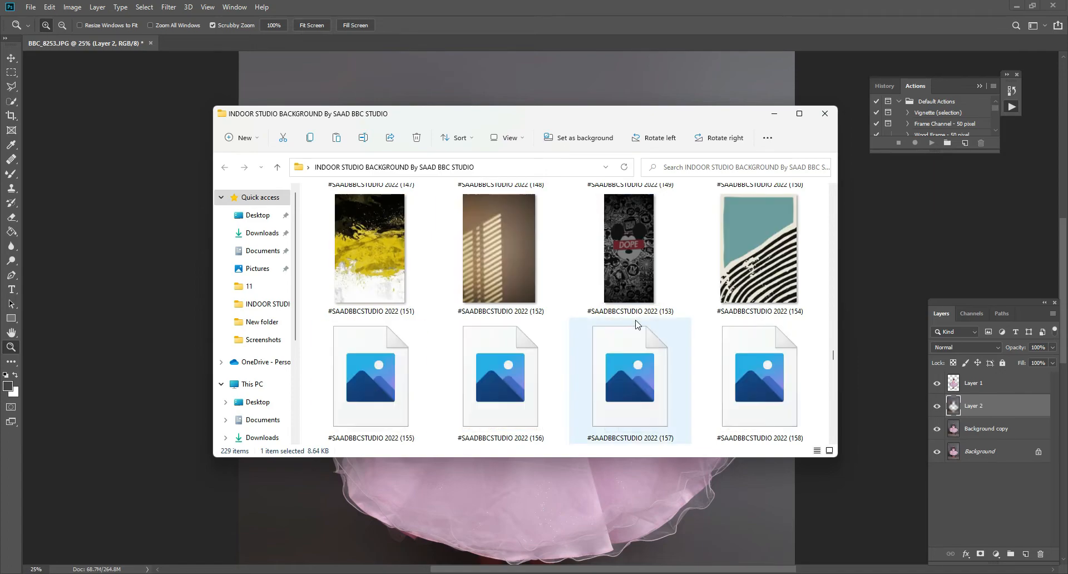
double_click(519, 383)
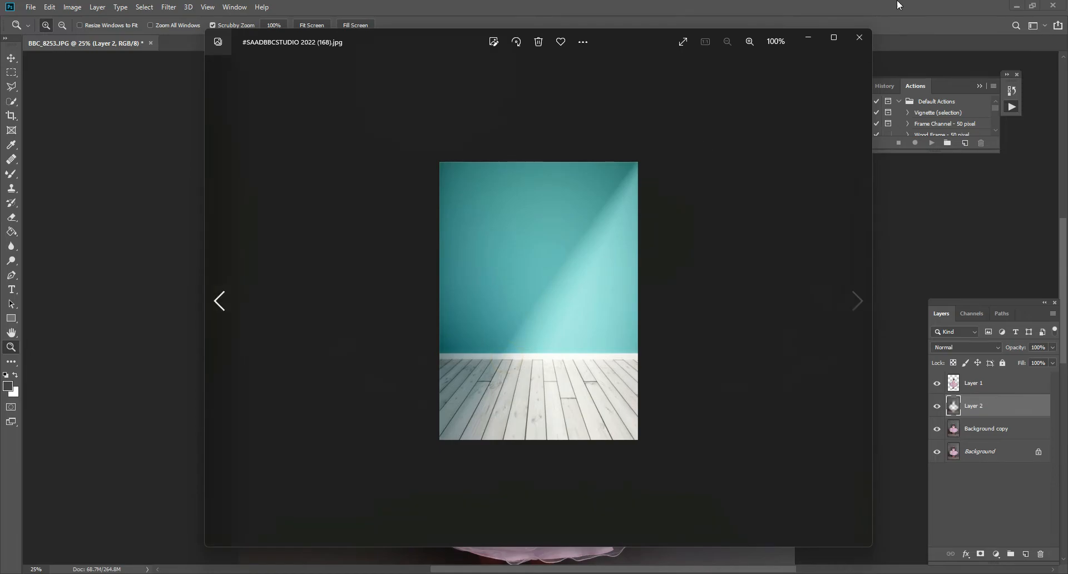
click(854, 36)
Step: Place #SAADBBCSTUDIO 2022 (168) into the portrait between Layer 1 and Layer 2, enlarged to about 190%, and commit it
drag(482, 379, 501, 509)
drag(591, 203, 723, 18)
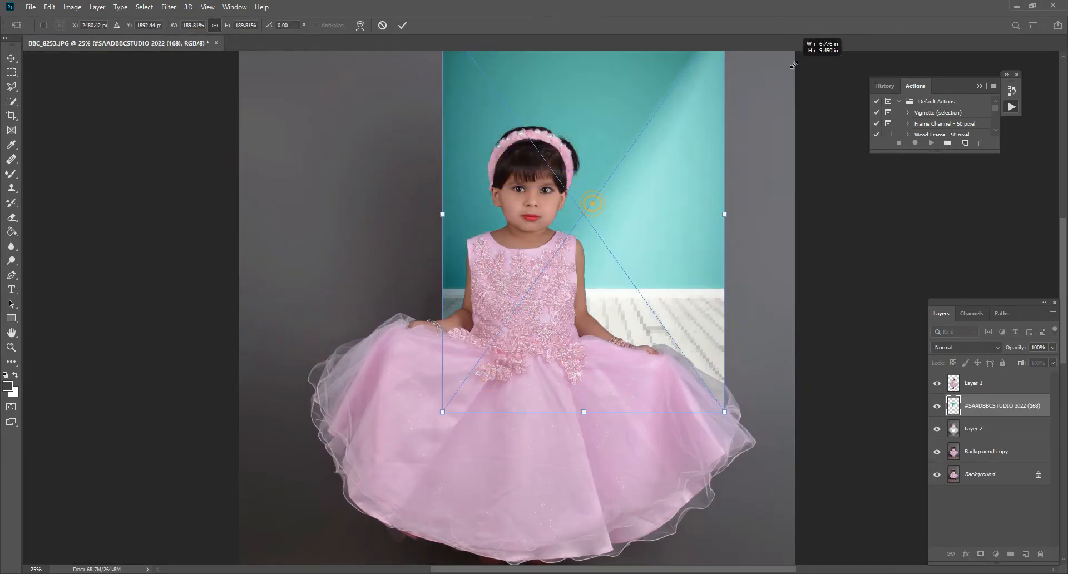
click(402, 25)
Step: Move the placed teal background so its upper-left corner meets the canvas's upper-left corner
key(z)
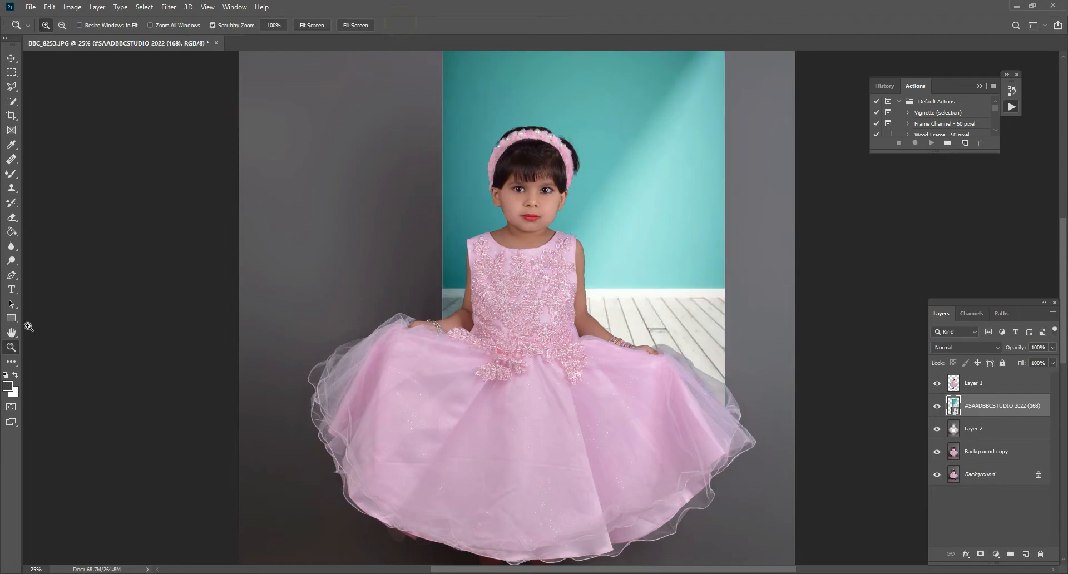
right_click(445, 228)
click(474, 280)
right_click(528, 160)
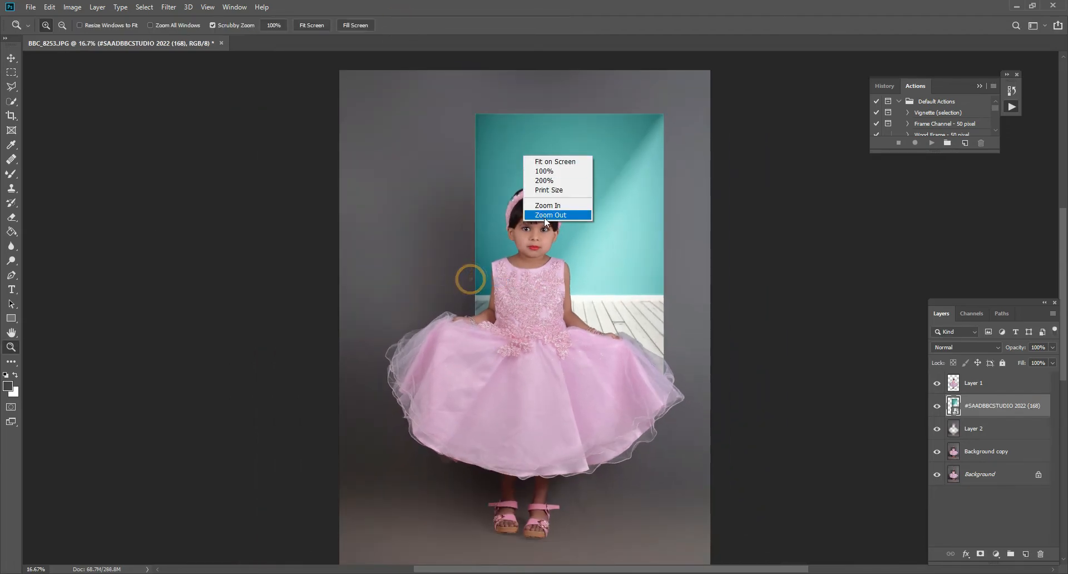
click(548, 220)
click(12, 58)
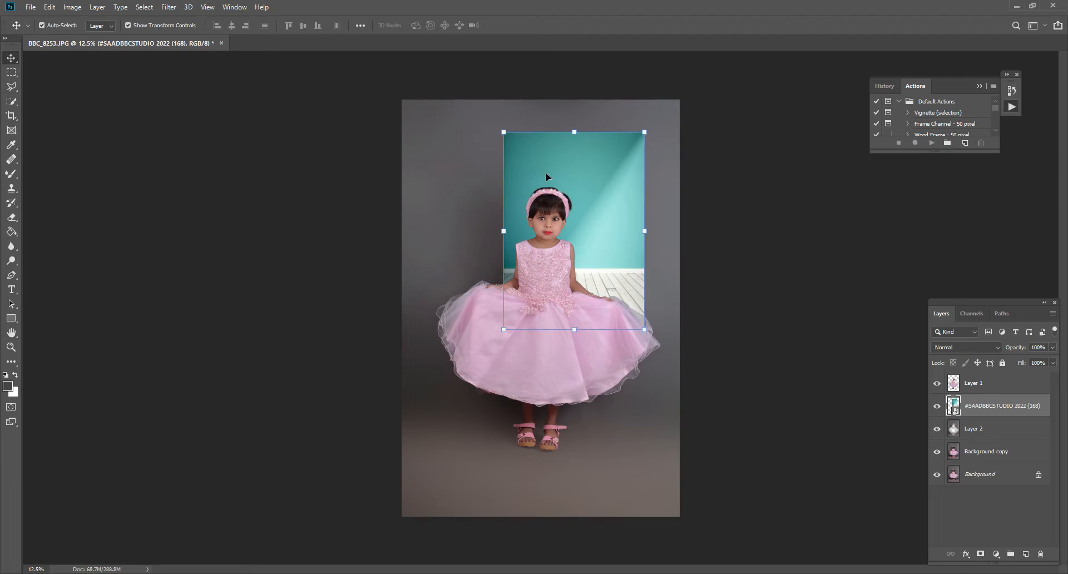
drag(546, 171, 446, 139)
Step: Scale the teal background to about 404.5% and position it over the whole canvas, with its blend mode set to Soft Light
key(ctrl+t)
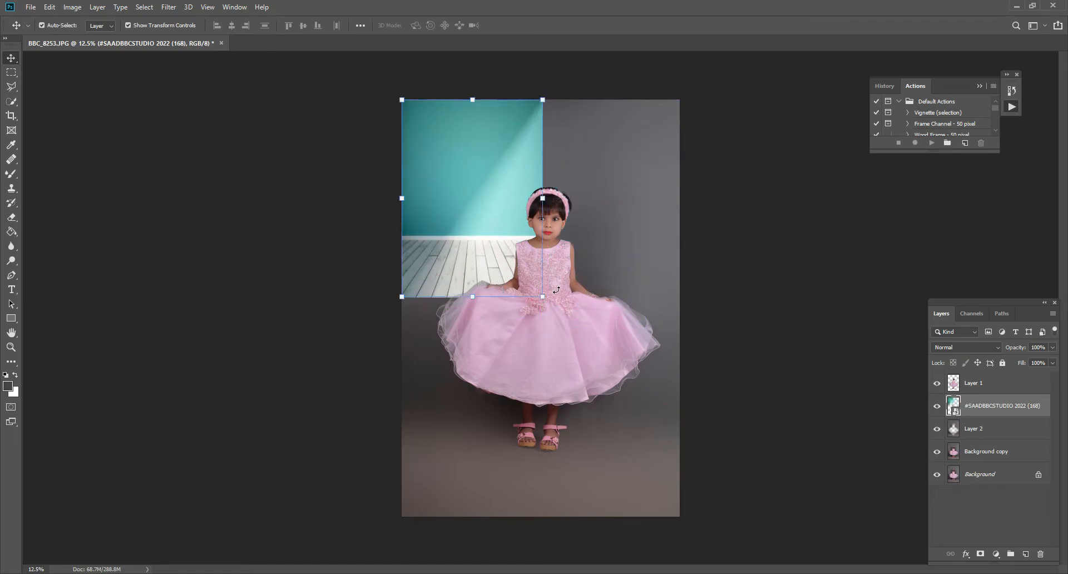
drag(586, 356, 707, 516)
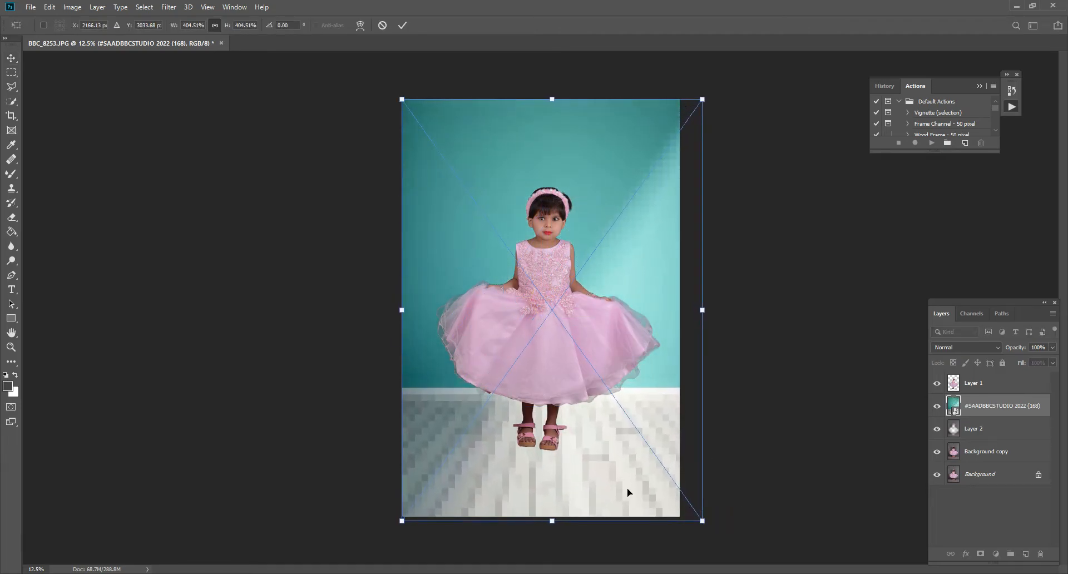
drag(629, 493, 602, 486)
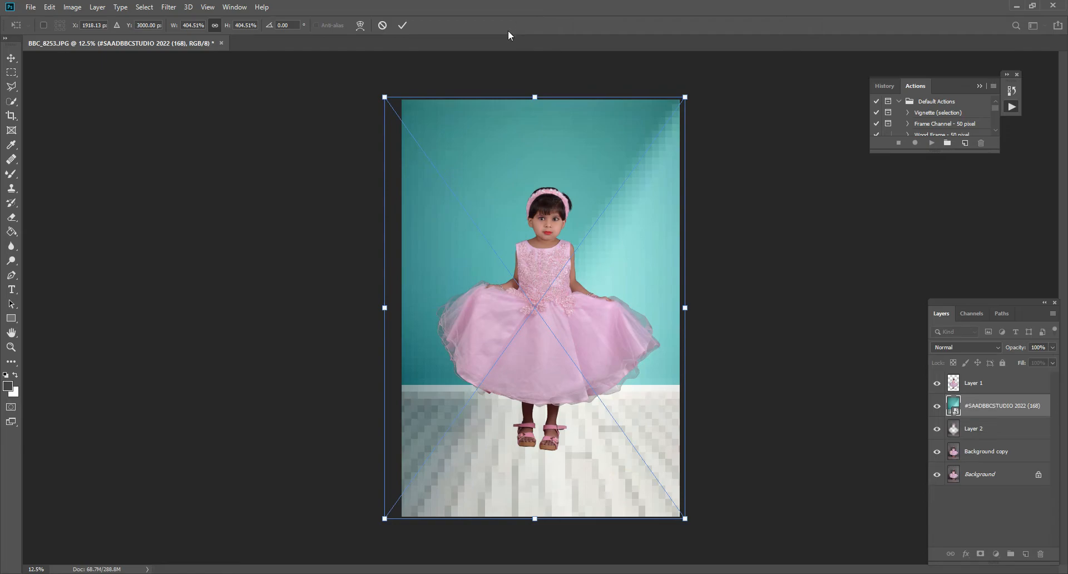
click(408, 22)
click(945, 350)
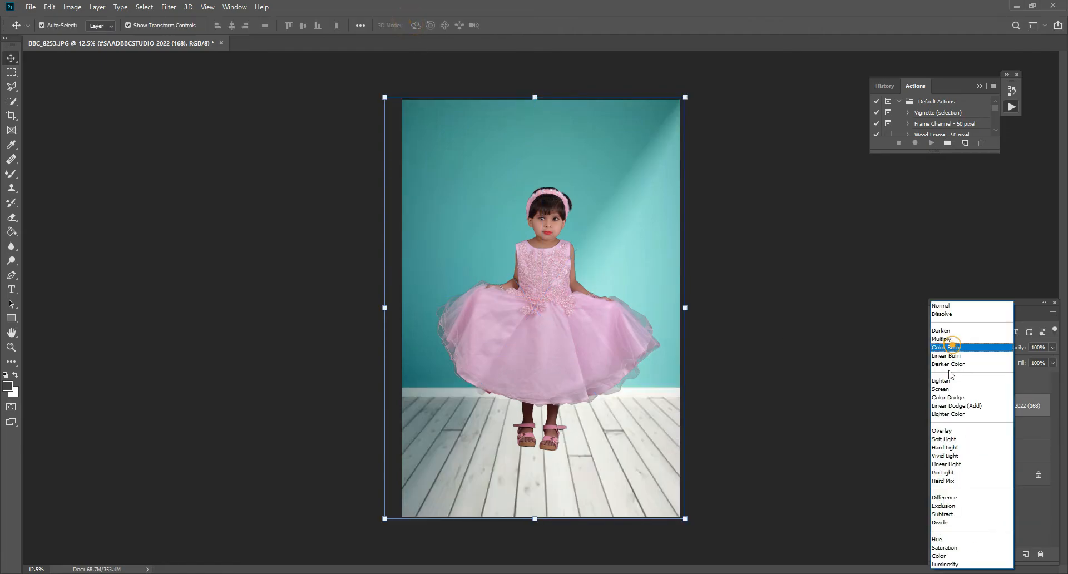
click(949, 443)
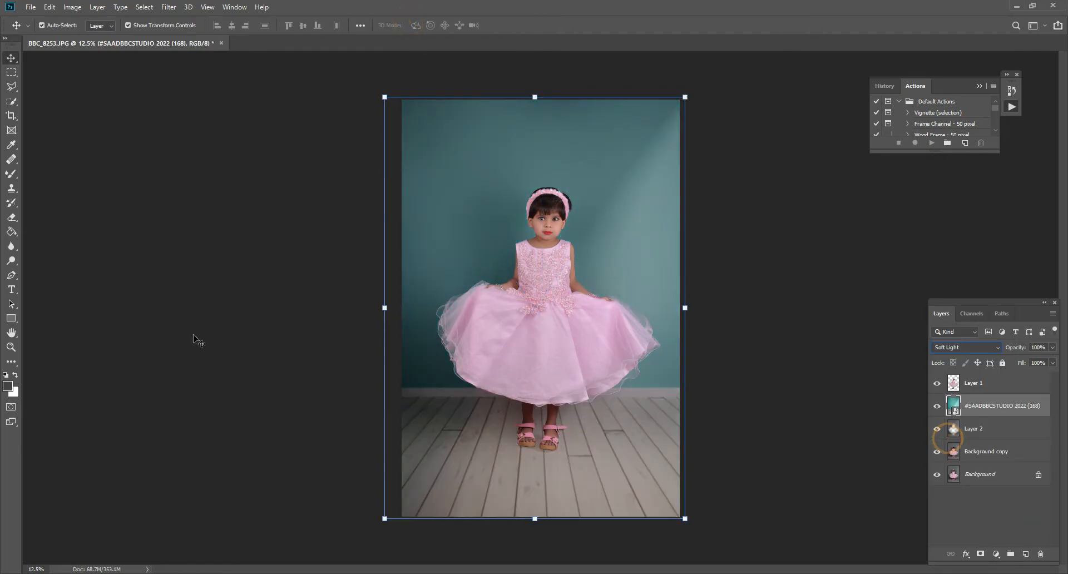
Step: Examine the girl's head, hair and shoulders up close against the blended teal backdrop
click(11, 347)
click(611, 194)
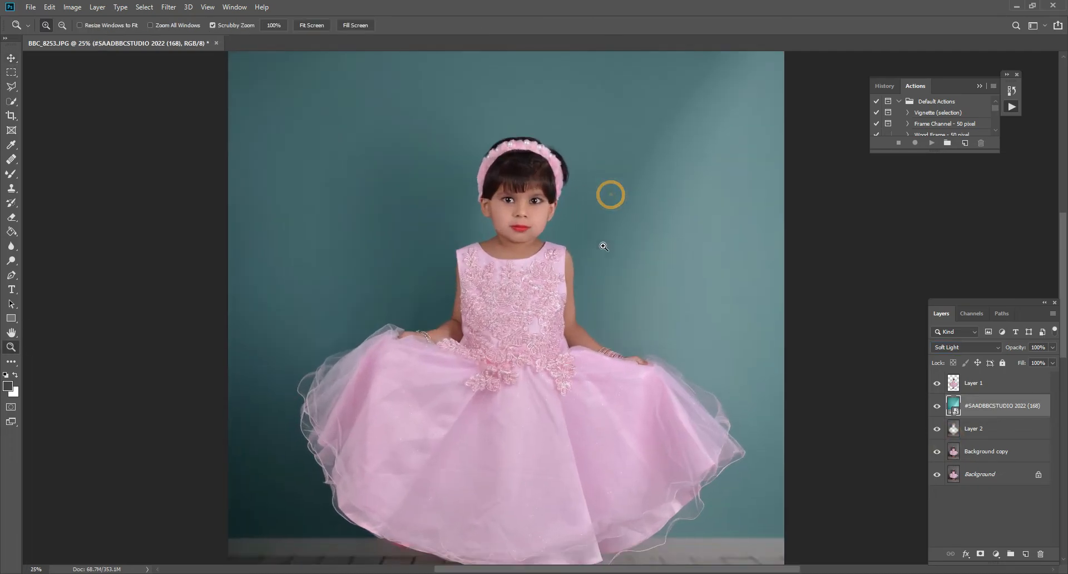
click(565, 247)
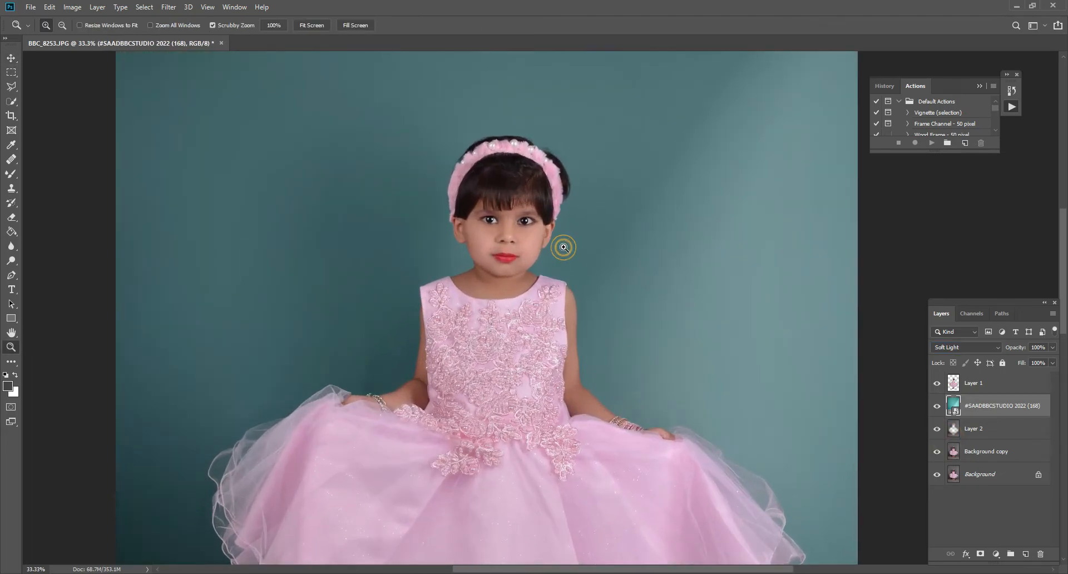
click(564, 247)
click(565, 246)
right_click(593, 170)
click(594, 170)
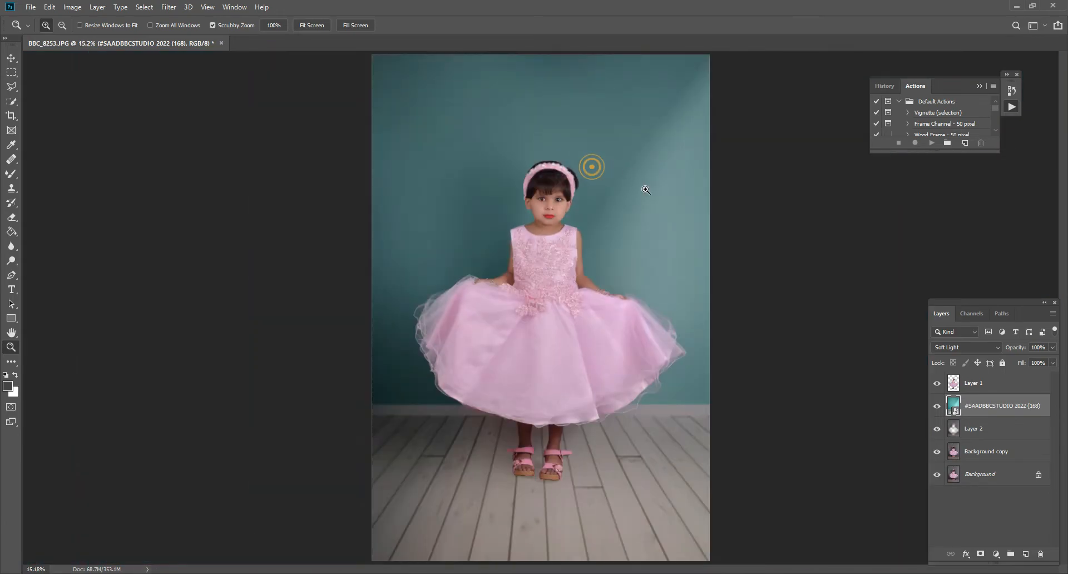
Step: Examine the tulle edges on both sides of the skirt at 100% against the teal backdrop
click(670, 280)
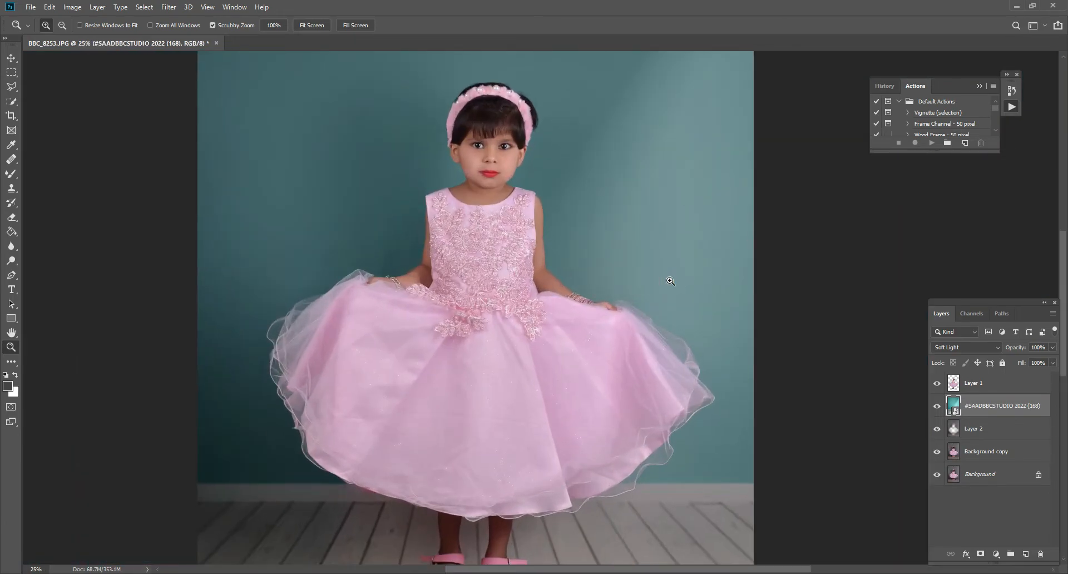
click(662, 347)
click(676, 350)
click(689, 354)
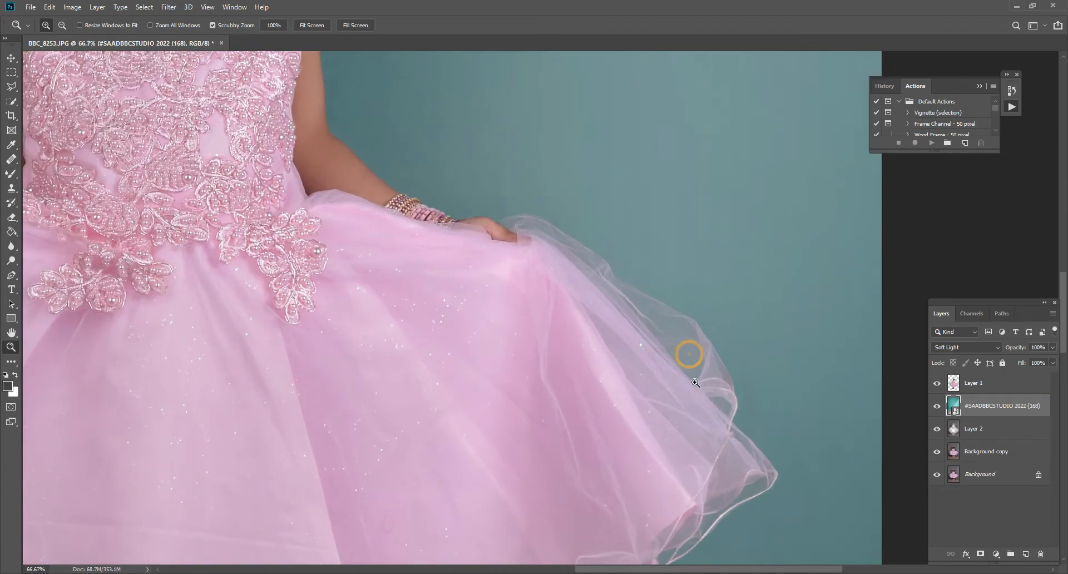
click(708, 373)
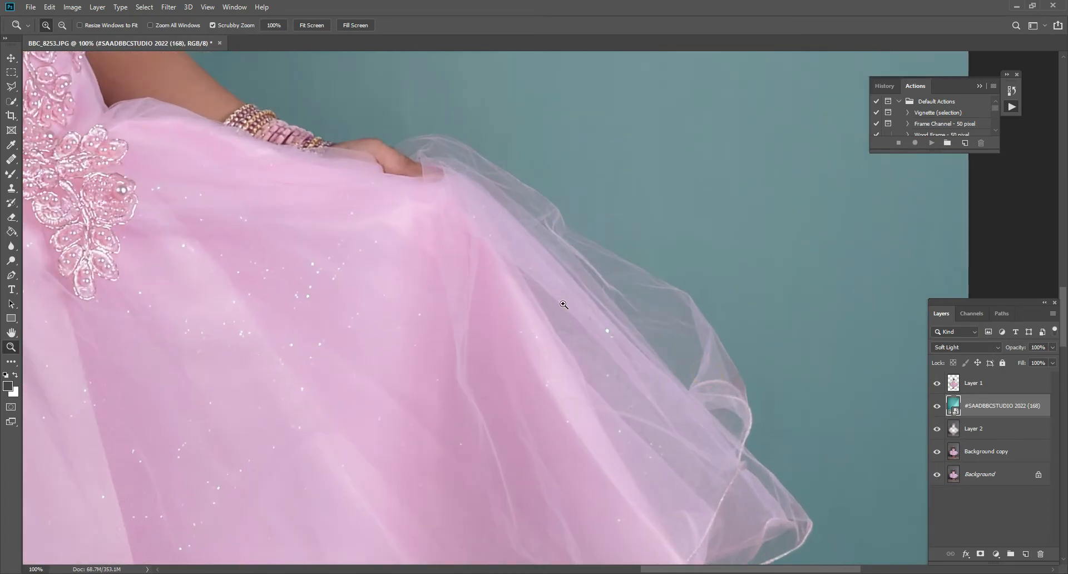
drag(328, 272, 890, 325)
drag(280, 277, 661, 405)
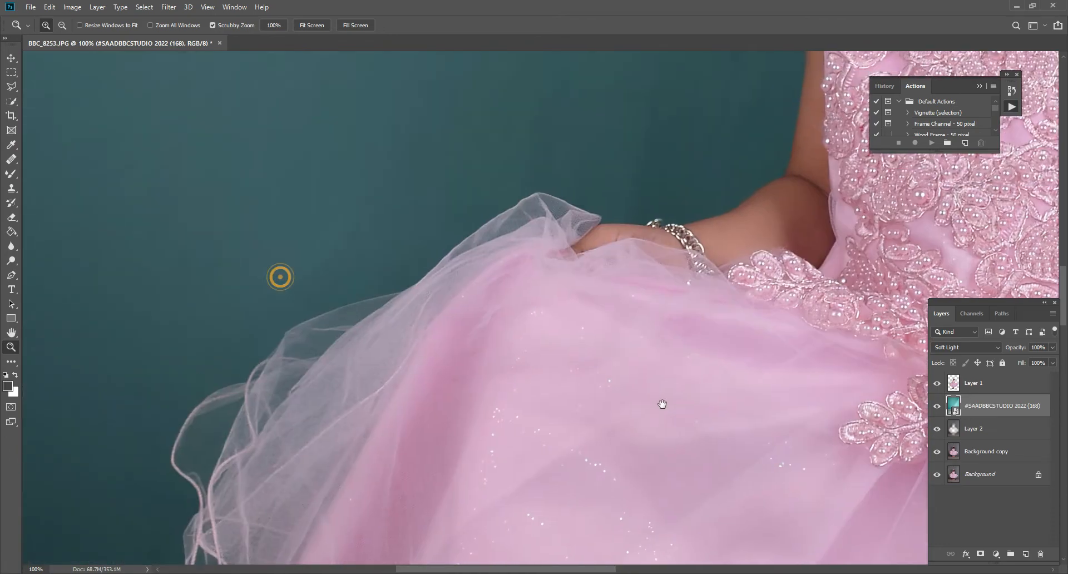
drag(370, 448, 295, 238)
right_click(458, 274)
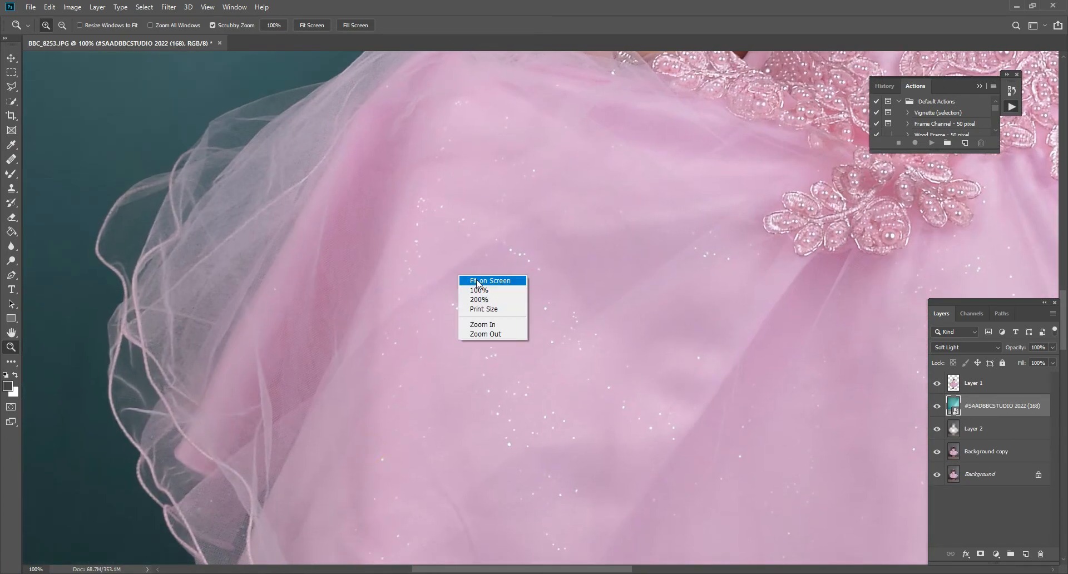
Step: Examine the fine threads of the skirt's tulle edge at 400%, then review the overall portrait
click(146, 306)
click(157, 362)
click(157, 362)
click(157, 362)
drag(166, 369, 423, 207)
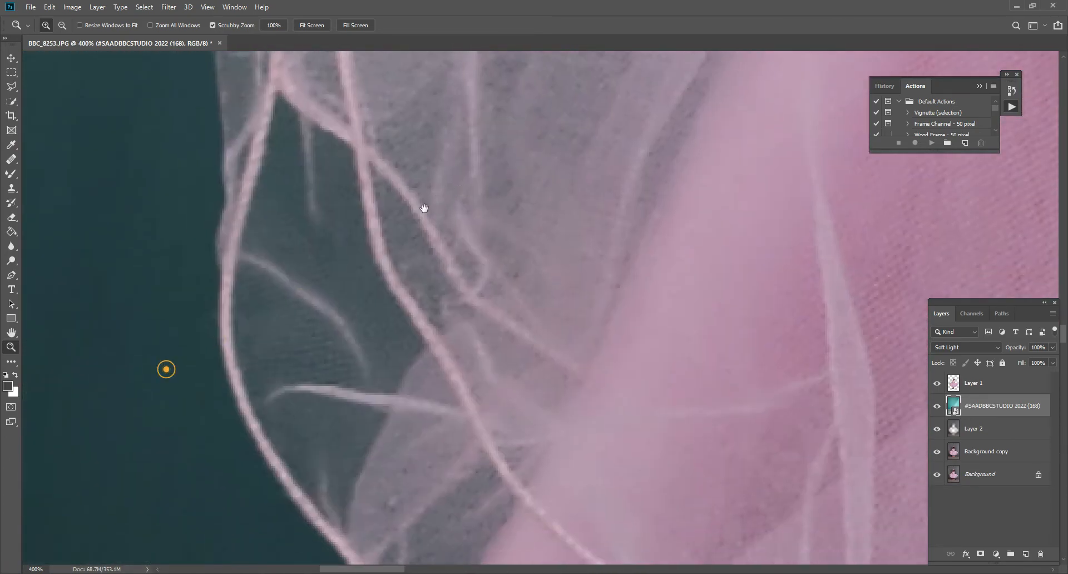
right_click(439, 242)
click(452, 245)
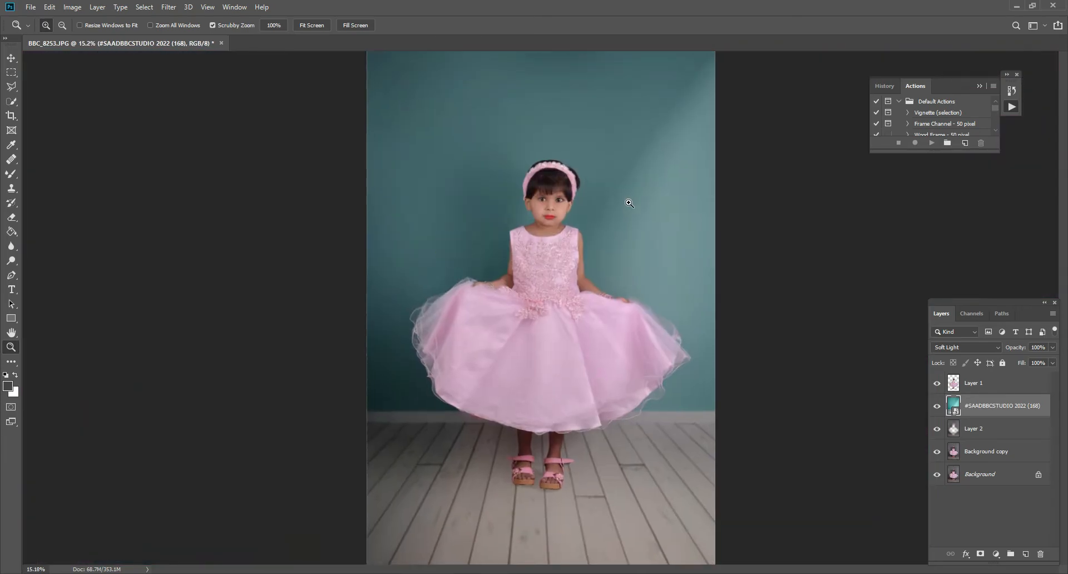
click(527, 185)
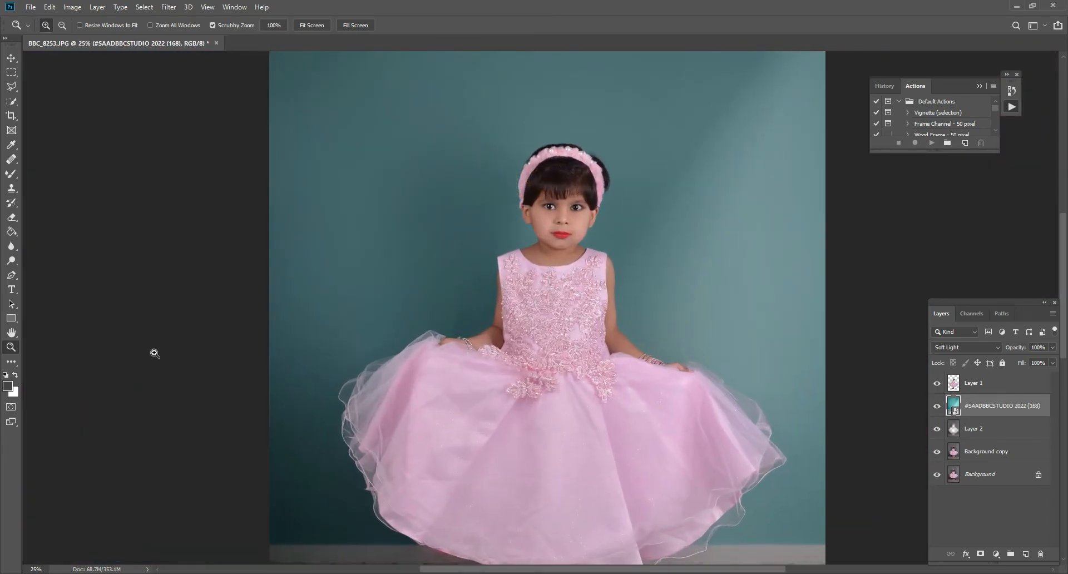
Step: Browse the indoor studio backgrounds folder and preview the black light-frame corridor image #SAADBBCSTUDIO 2022 (179)
key(alt+Tab)
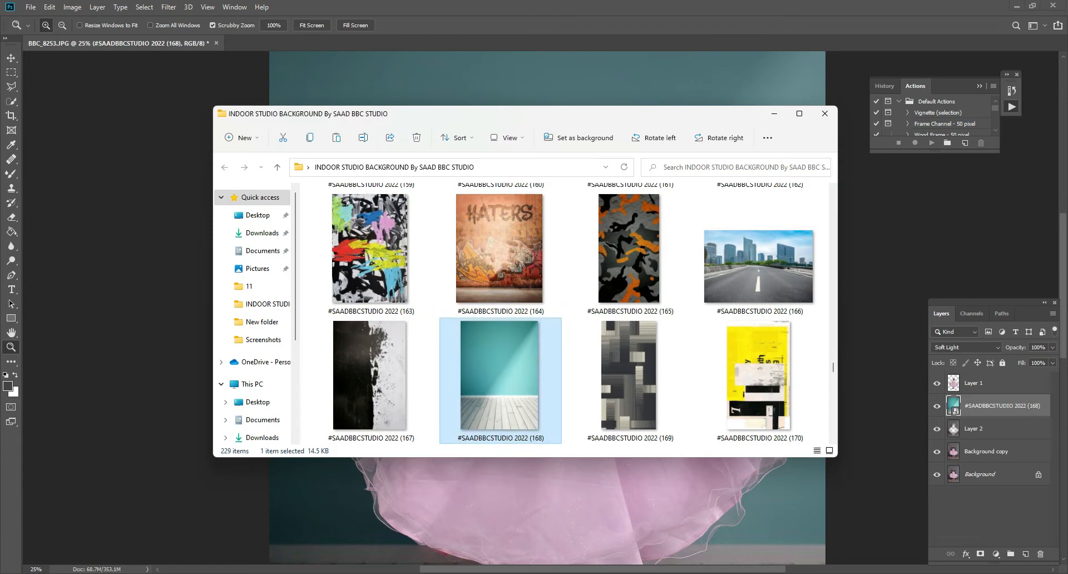
scroll(650, 276, down, 4)
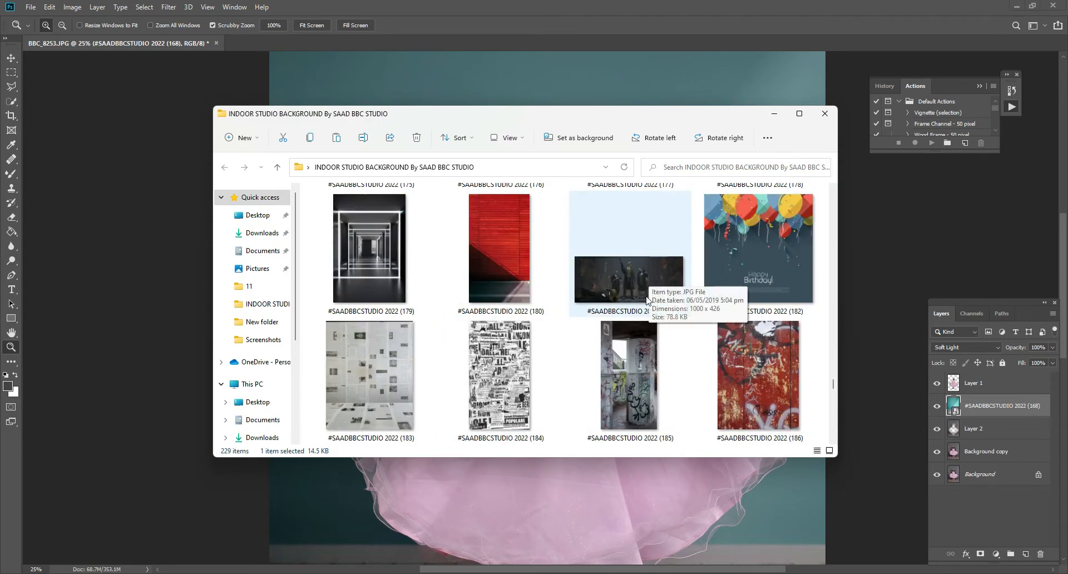
click(512, 285)
scroll(489, 261, down, 1)
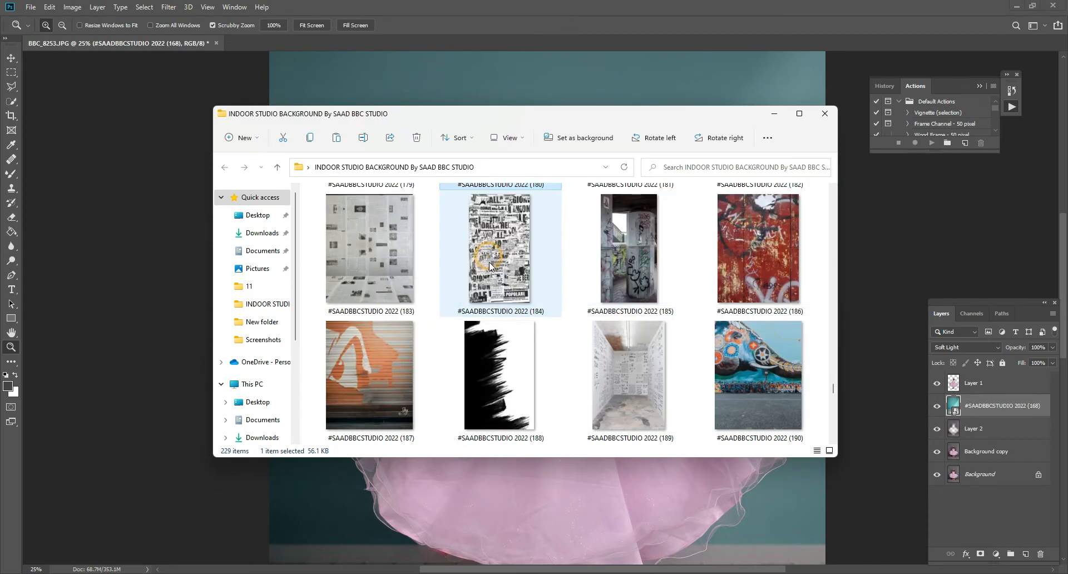
scroll(488, 272, up, 1)
click(388, 258)
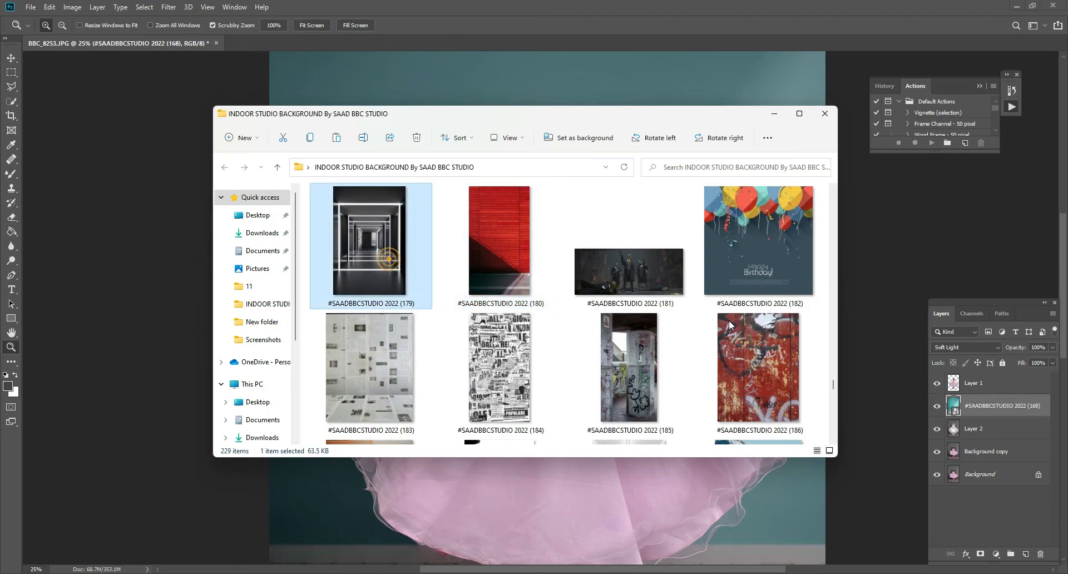
double_click(370, 249)
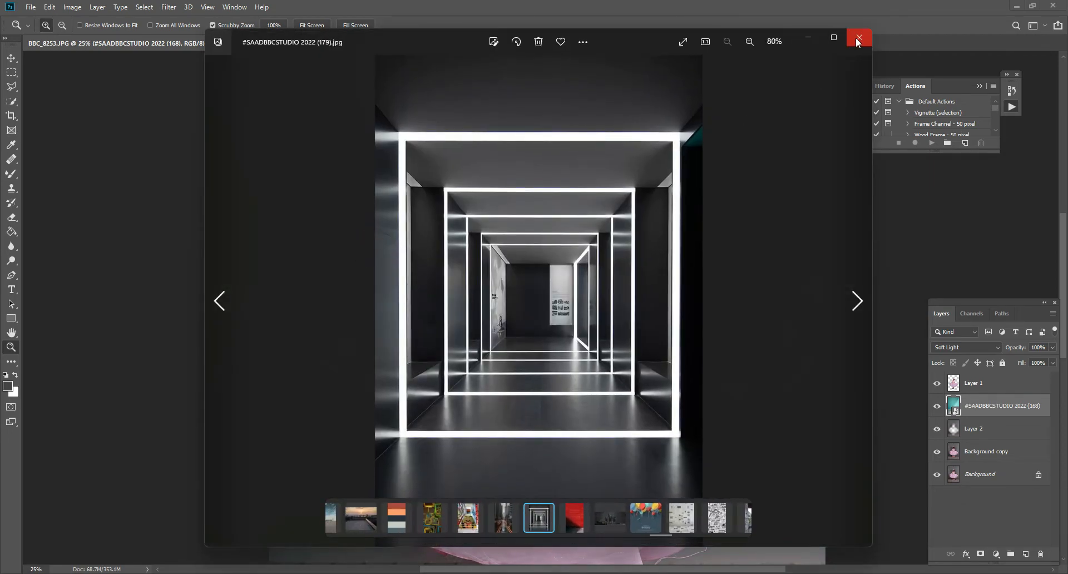
click(860, 37)
Step: Place #SAADBBCSTUDIO 2022 (179) beneath the girl's cut-out layer and hide the teal background layer
drag(367, 245, 456, 85)
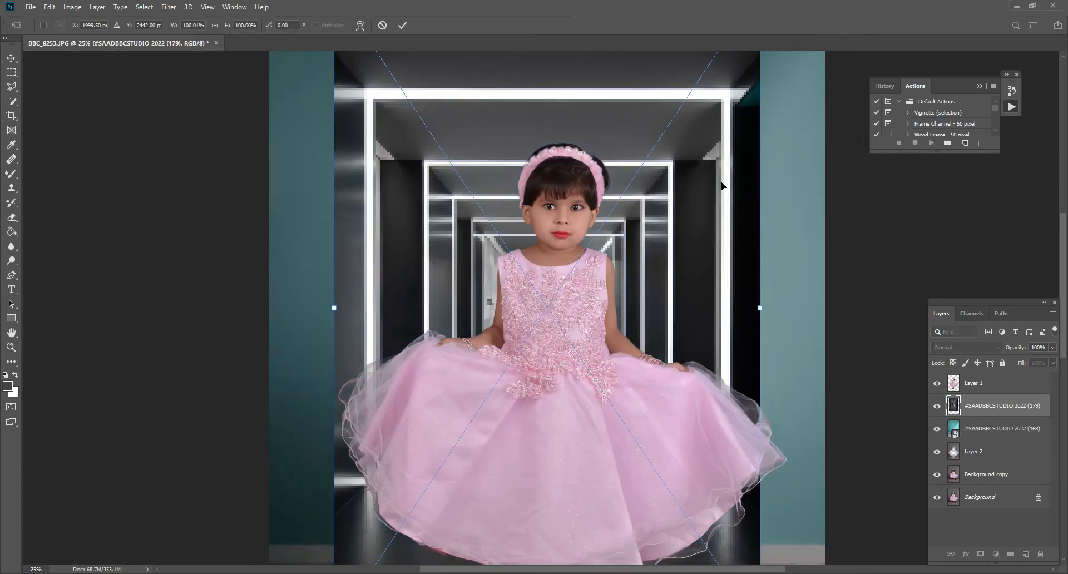
key(Return)
click(937, 429)
key(z)
right_click(655, 281)
click(666, 287)
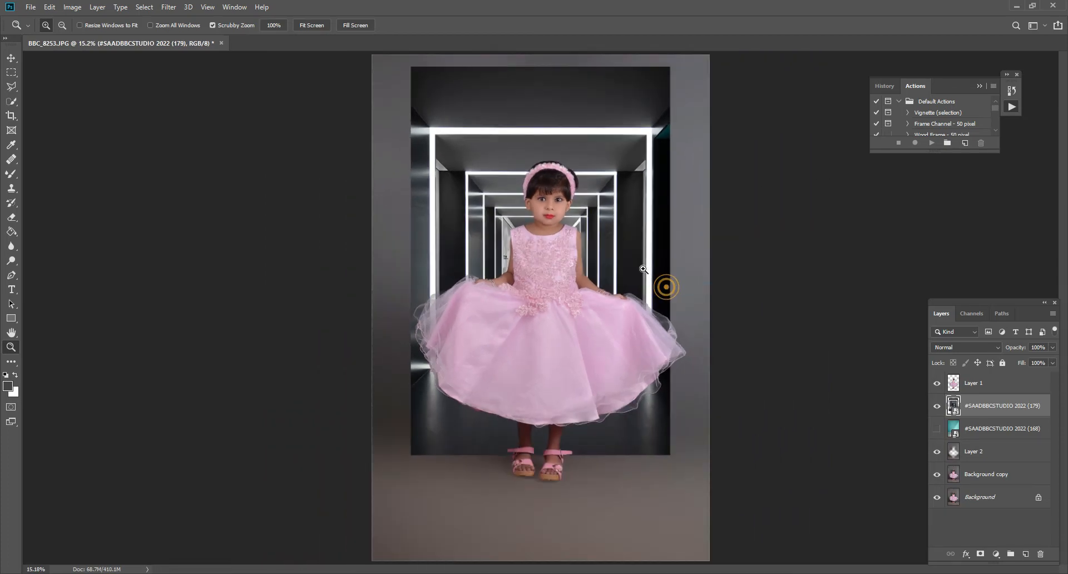
Step: Scale the corridor background to about 130.55% so it covers the whole canvas, and set its blend mode to Soft Light
click(11, 58)
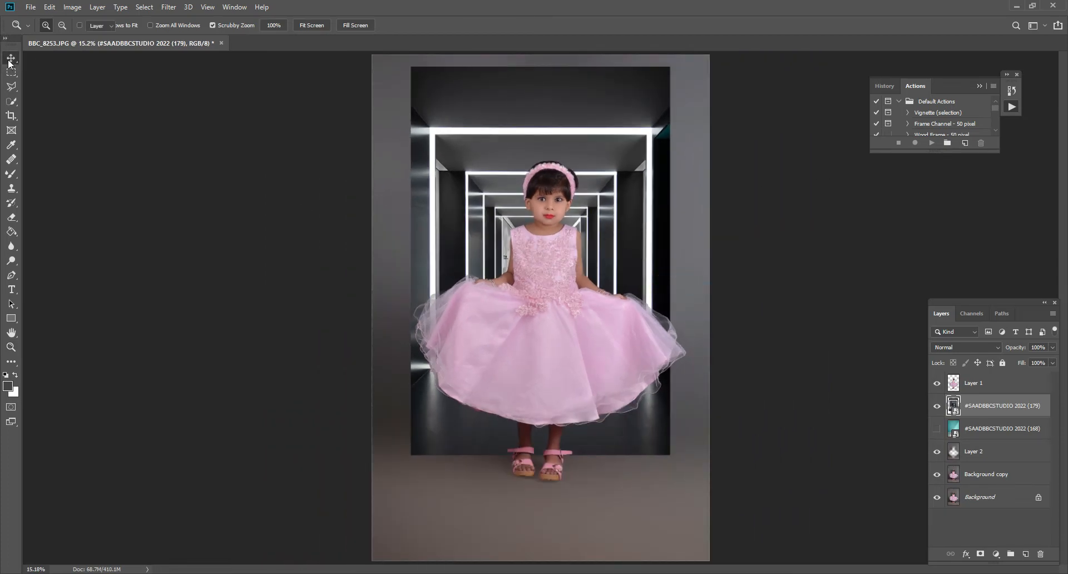
drag(608, 143, 573, 134)
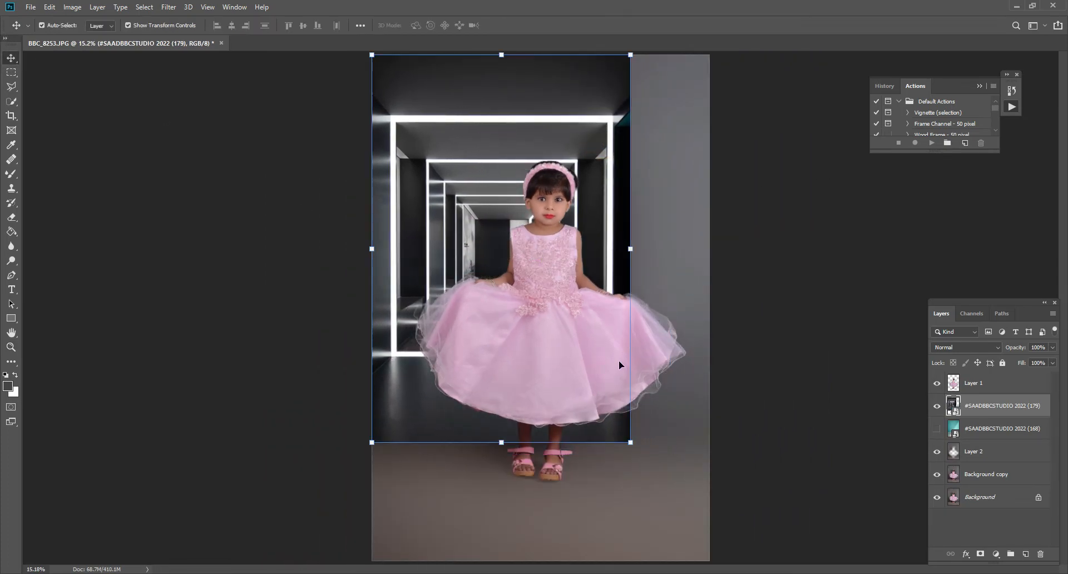
drag(631, 443, 709, 560)
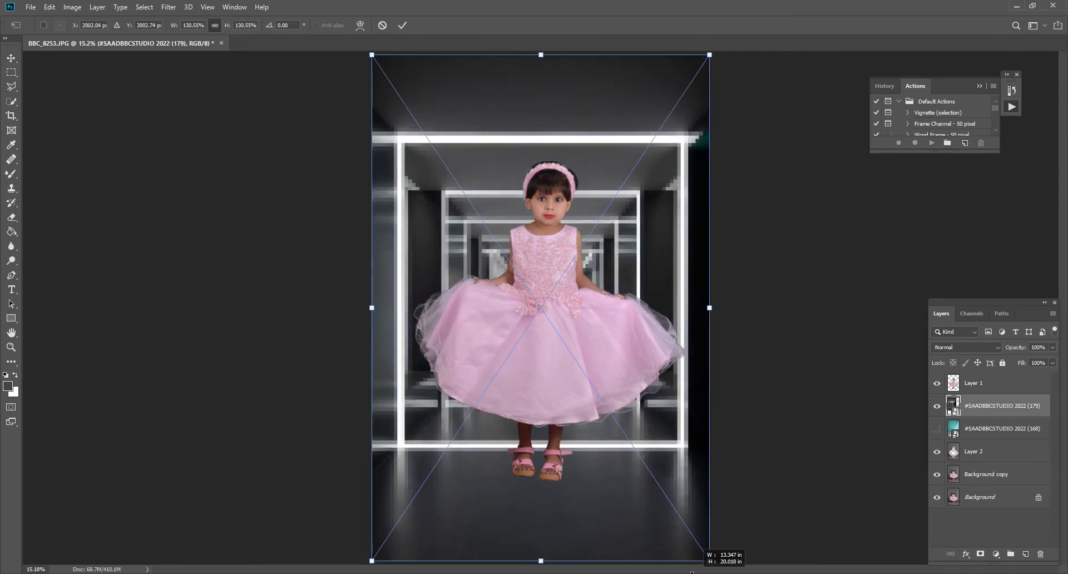
click(403, 26)
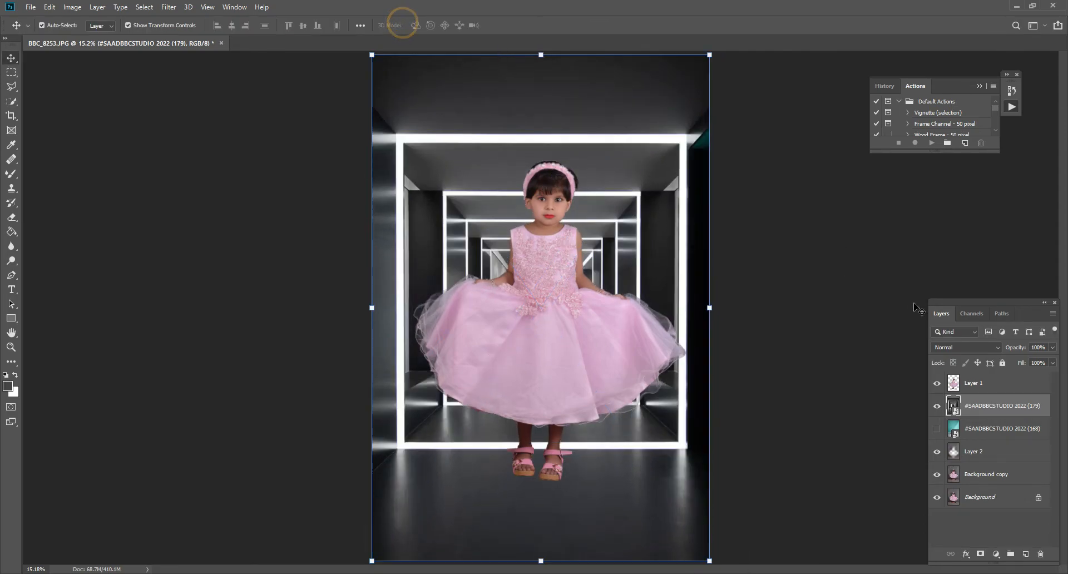
click(960, 348)
click(946, 437)
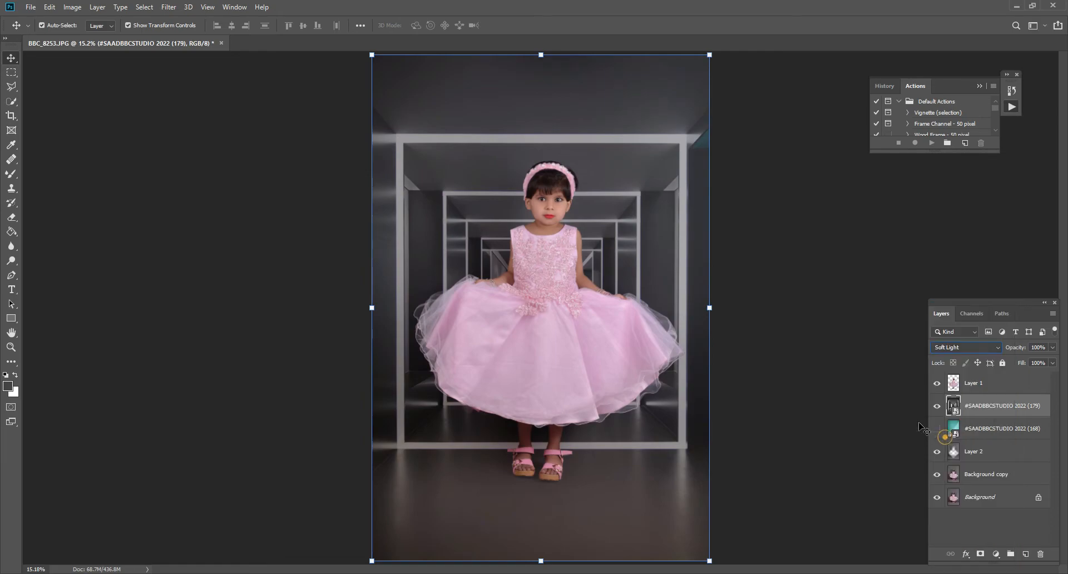
Step: Examine the tulle edges on both sides of the skirt up close against the blended corridor backdrop
click(11, 347)
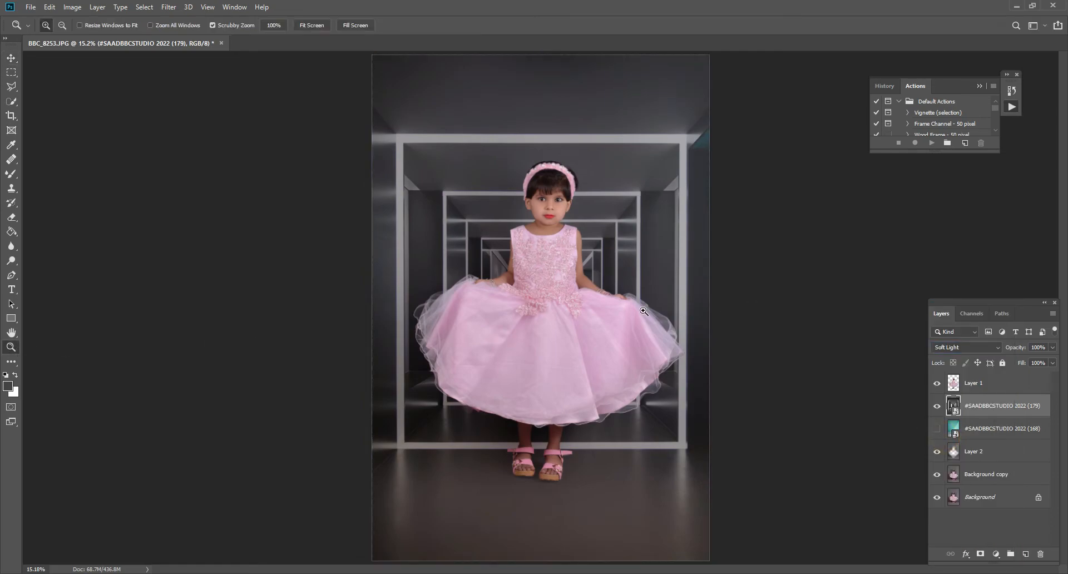
drag(643, 311, 721, 388)
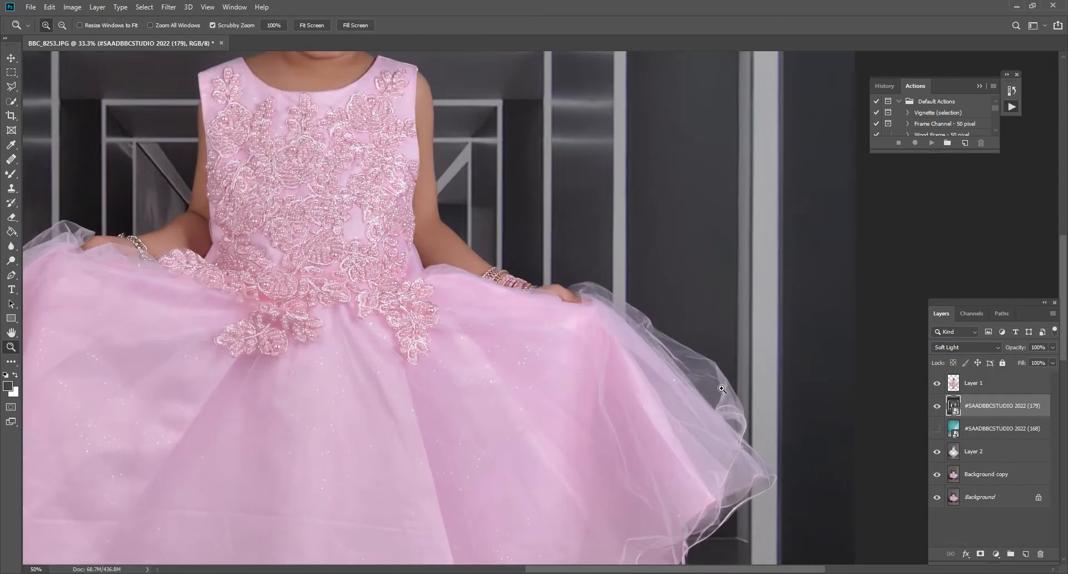
click(721, 388)
click(536, 229)
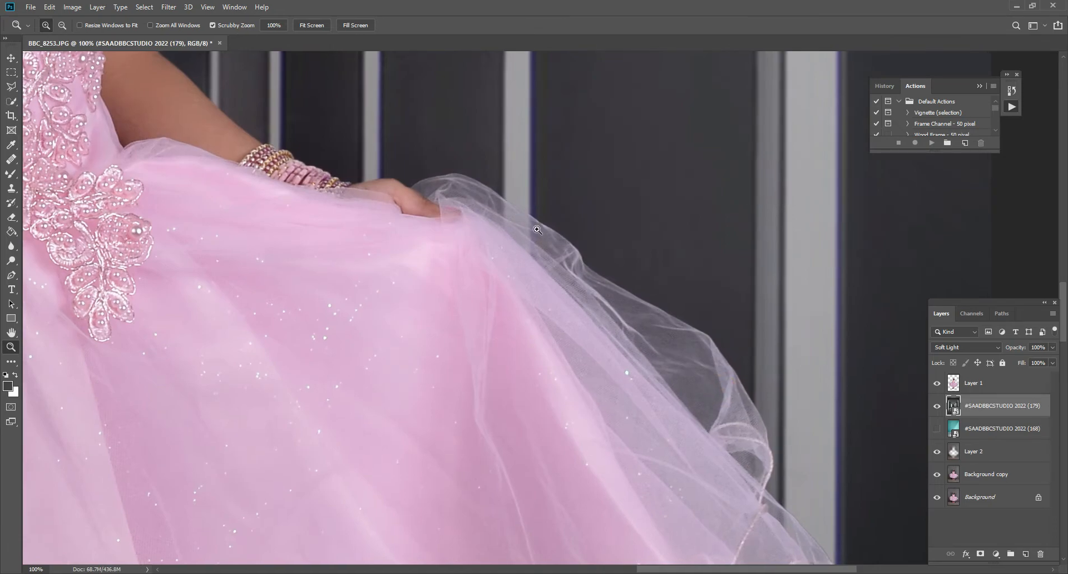
click(535, 227)
right_click(564, 279)
click(568, 281)
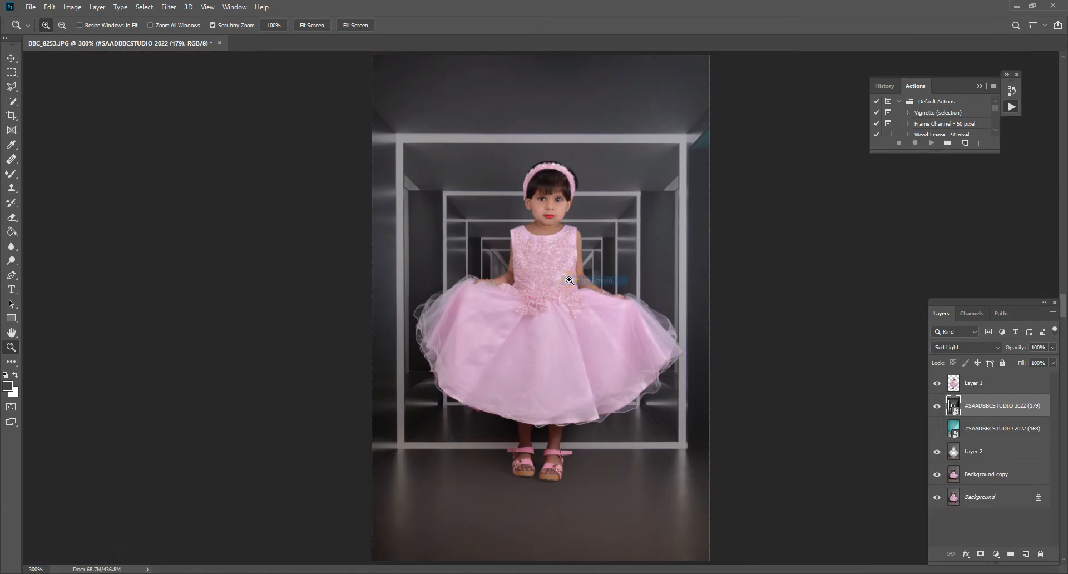
click(440, 287)
click(397, 308)
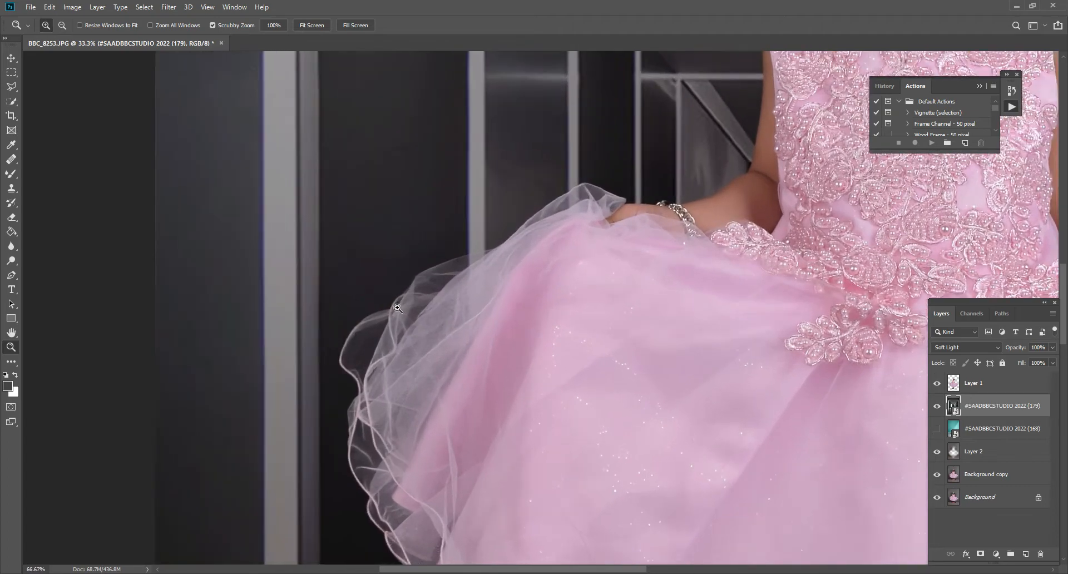
click(395, 306)
right_click(436, 305)
click(481, 314)
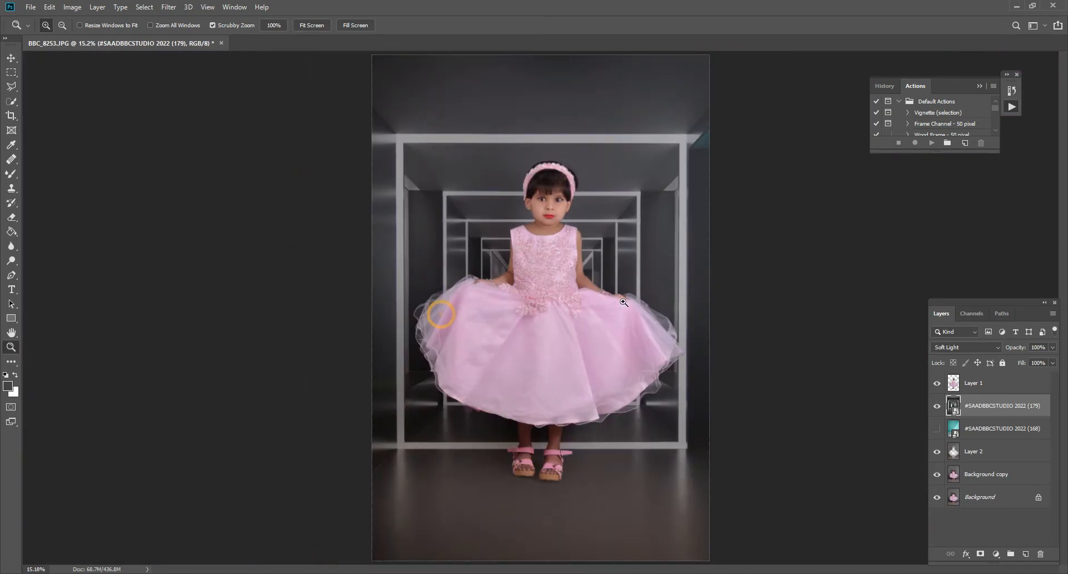
Step: Examine the girl's head, hair and shoulders against the corridor backdrop, then review the whole portrait
click(553, 149)
scroll(570, 278, up, 1)
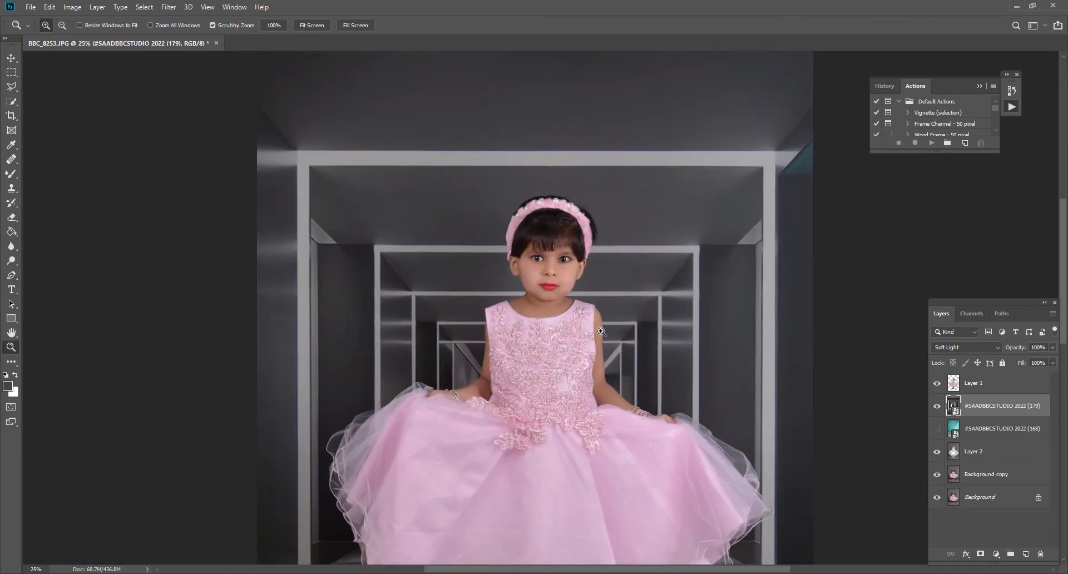
scroll(601, 331, down, 1)
click(603, 225)
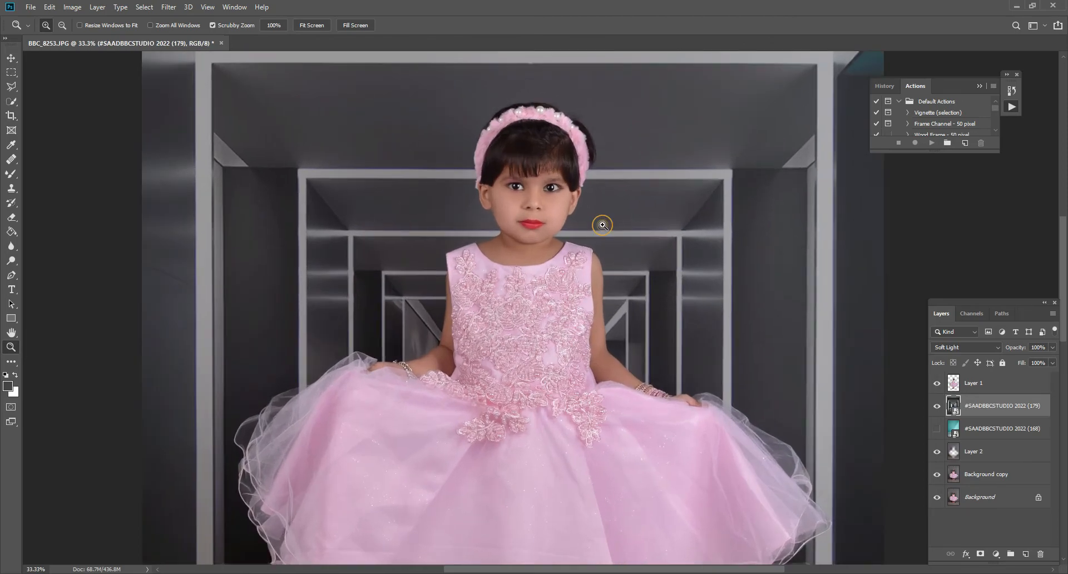
right_click(553, 221)
click(579, 220)
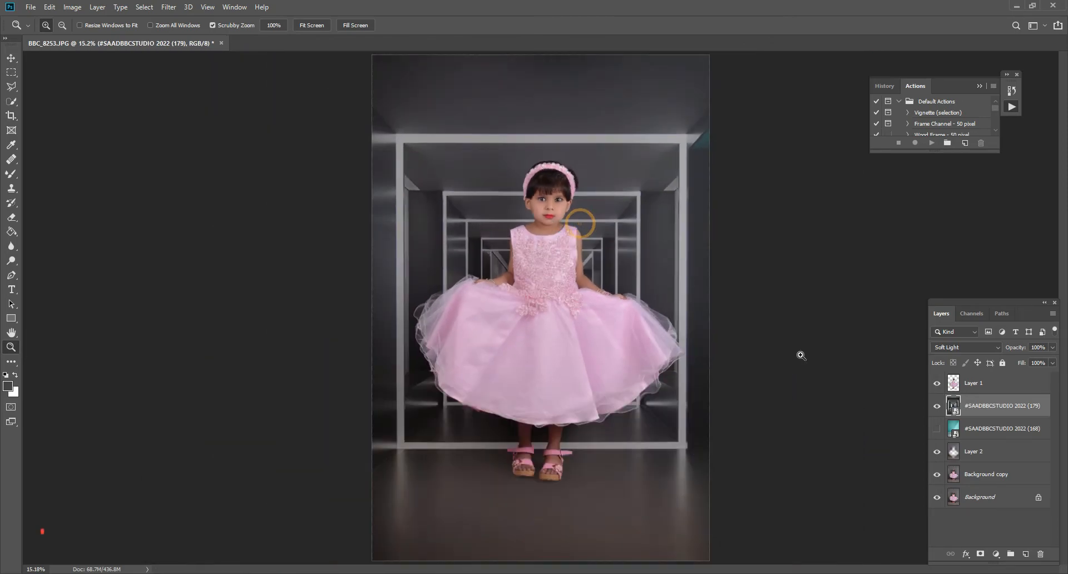
Step: Hide the corridor background and place #SAADBBCSTUDIO 2022 (173) from the backgrounds folder beneath the girl's cut-out
click(937, 406)
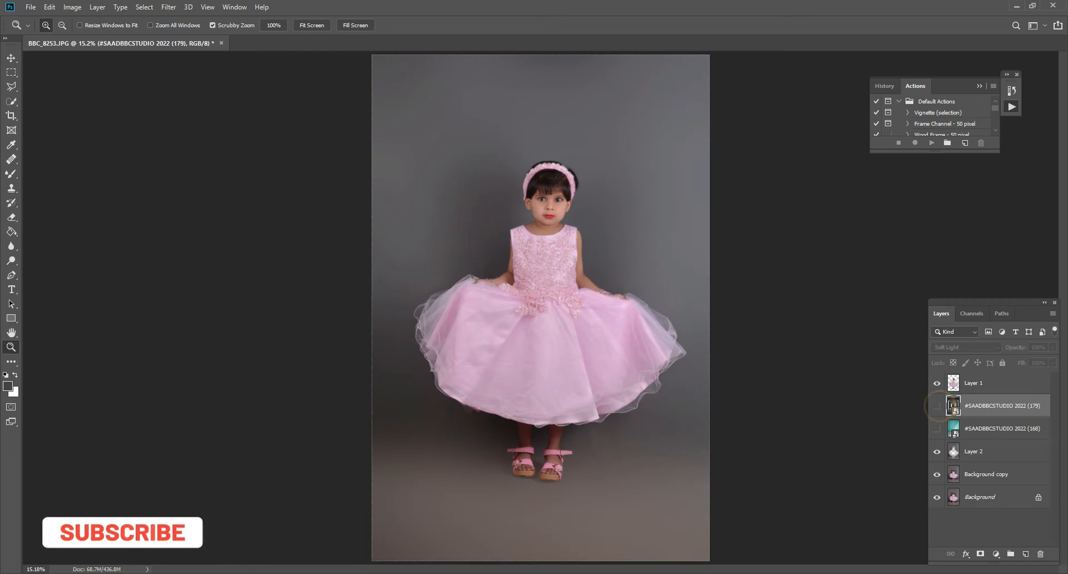
click(520, 573)
scroll(605, 332, down, 8)
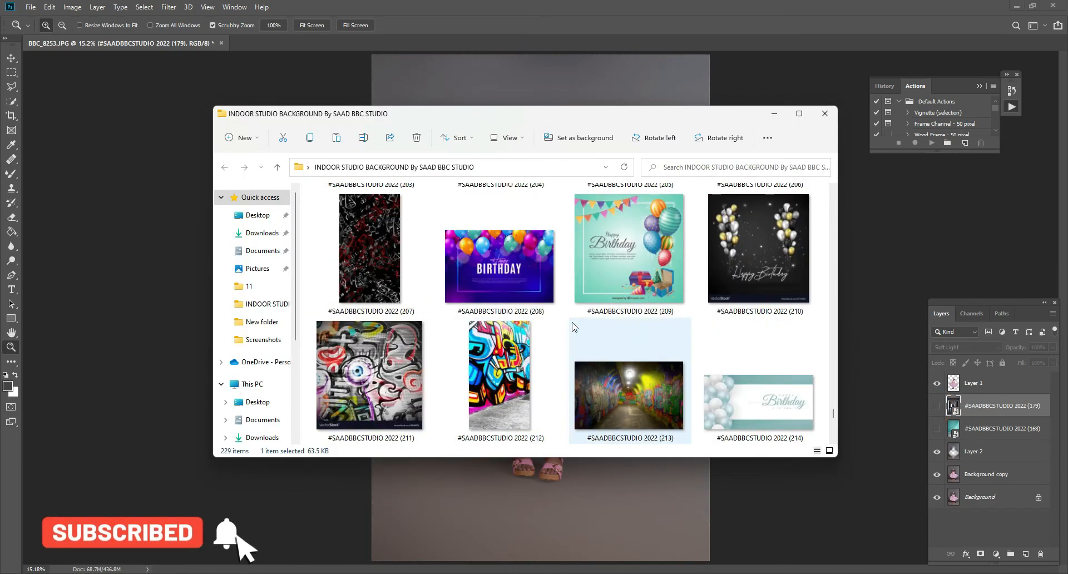
scroll(605, 332, down, 3)
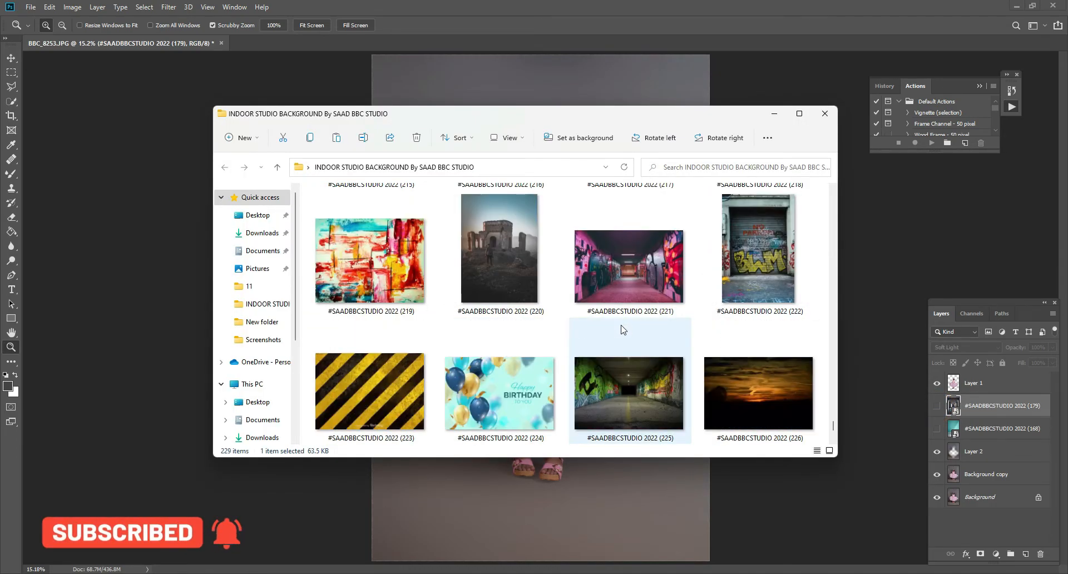
scroll(620, 330, down, 2)
scroll(621, 329, up, 8)
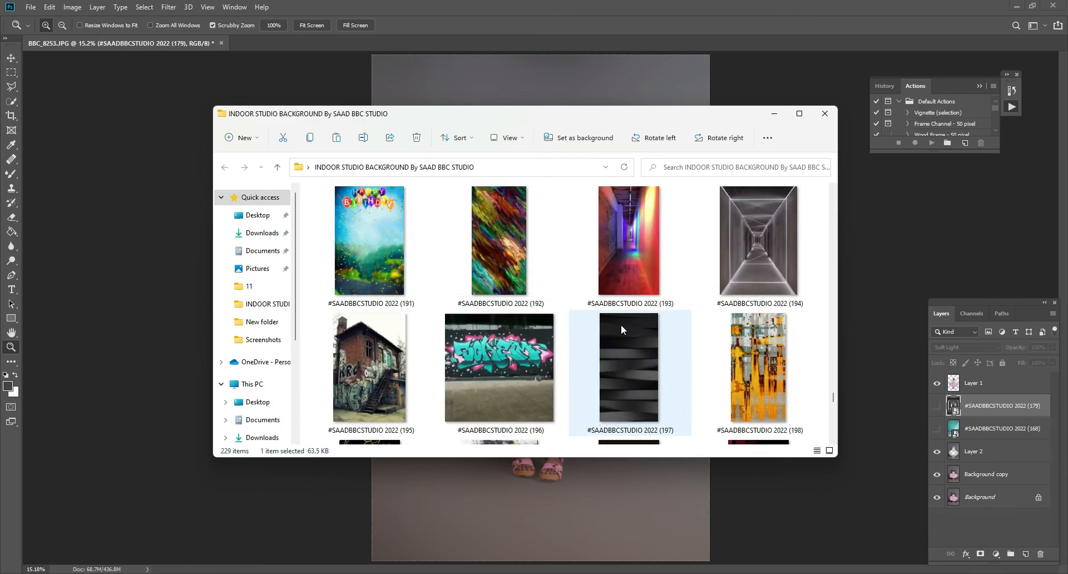
scroll(621, 330, up, 3)
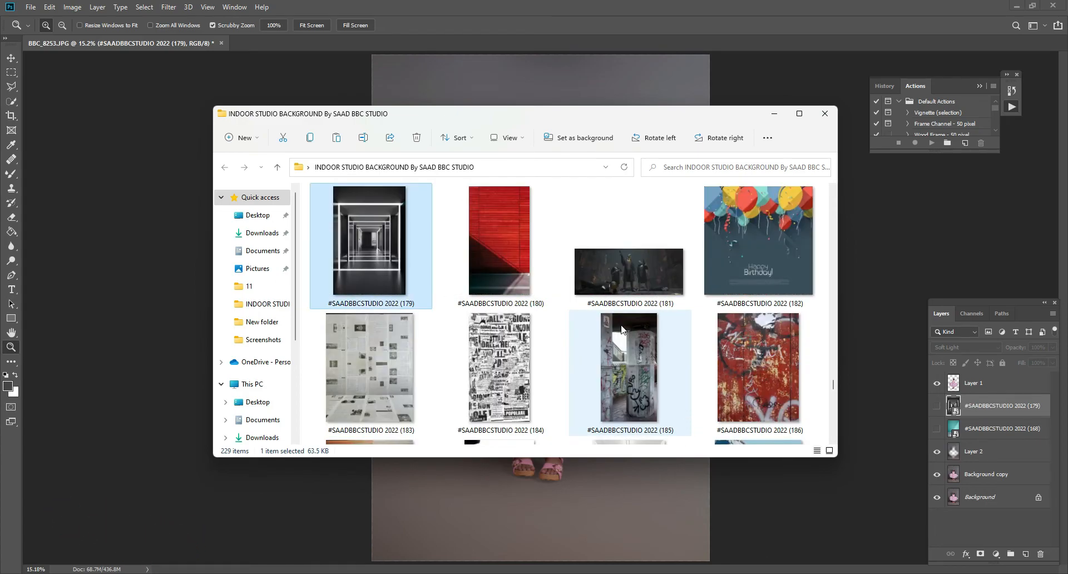
scroll(621, 328, up, 2)
click(597, 245)
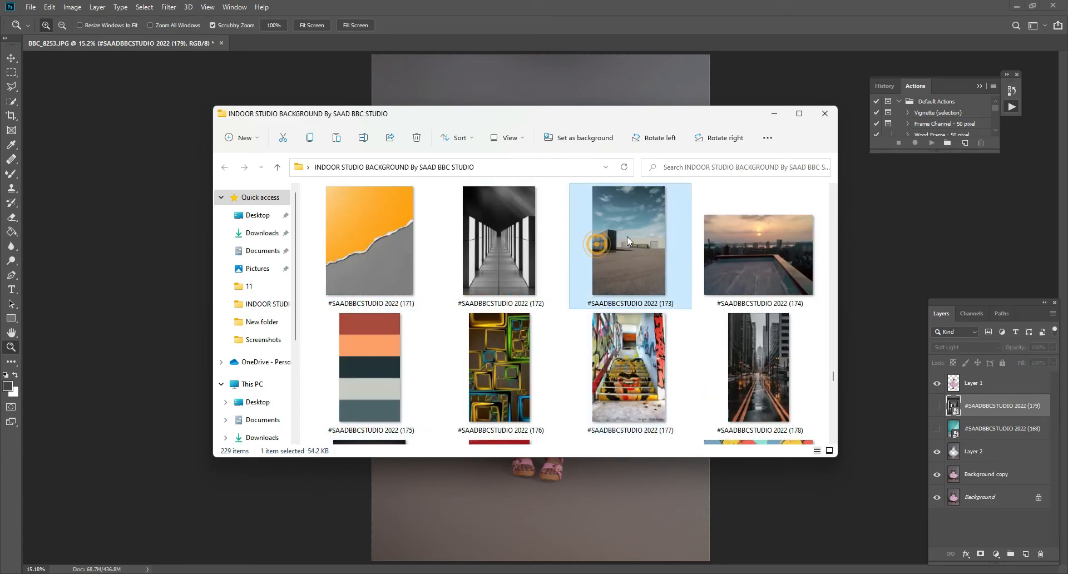
drag(626, 236, 555, 92)
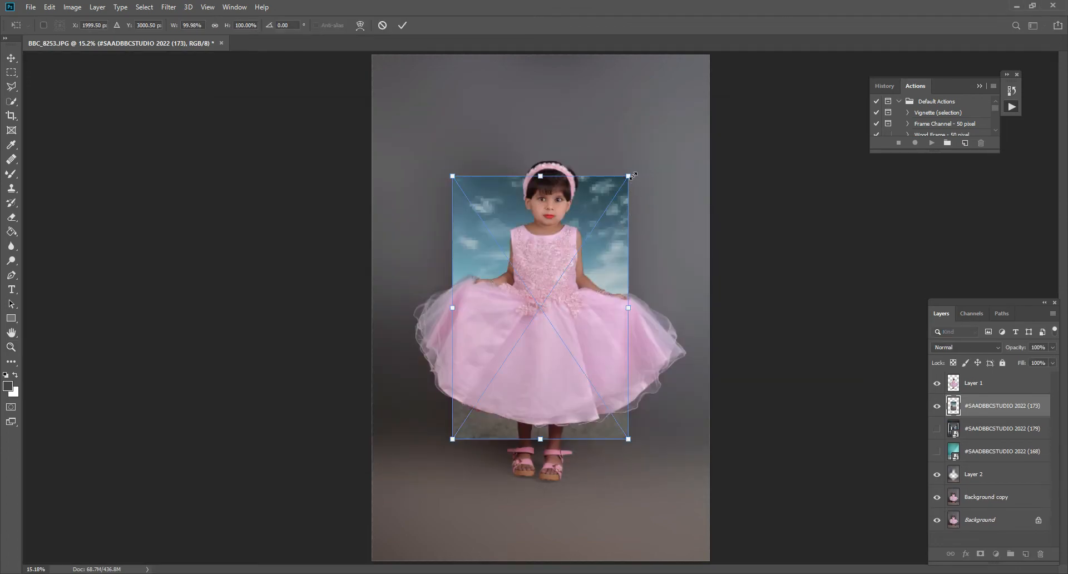
Step: Scale the container-yard background to about 193%, extend its upper edge to cover the canvas, and set its blend mode to Soft Light
drag(633, 176, 710, 54)
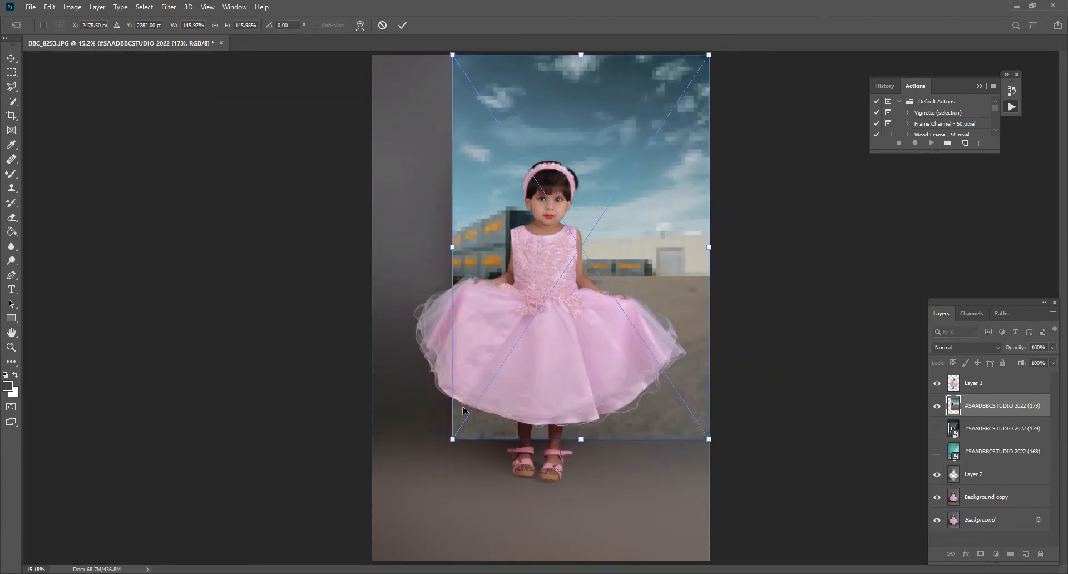
drag(451, 441, 370, 562)
drag(450, 503, 451, 506)
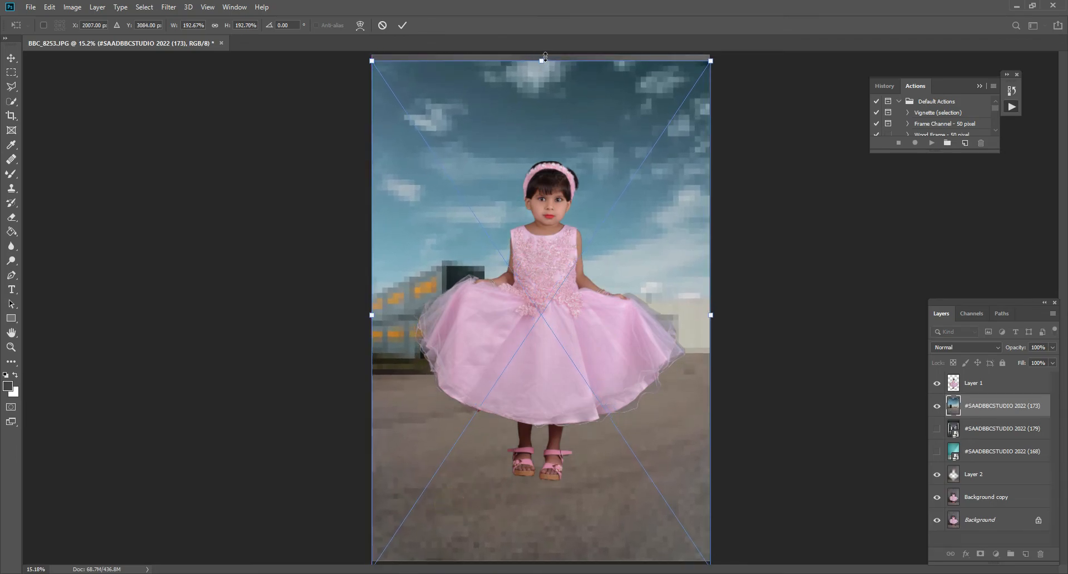
drag(545, 56, 543, 52)
click(400, 27)
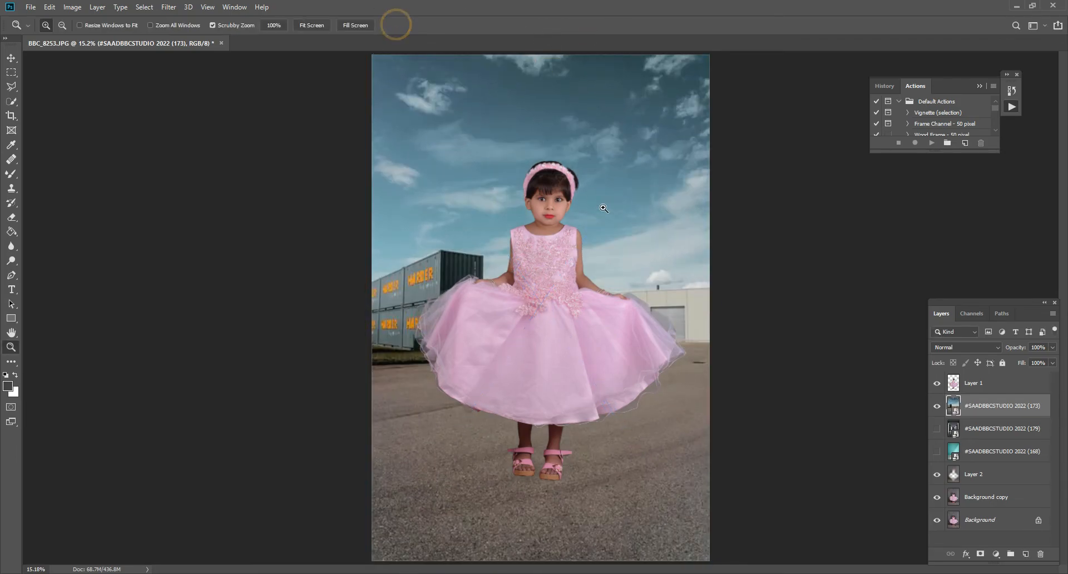
click(953, 345)
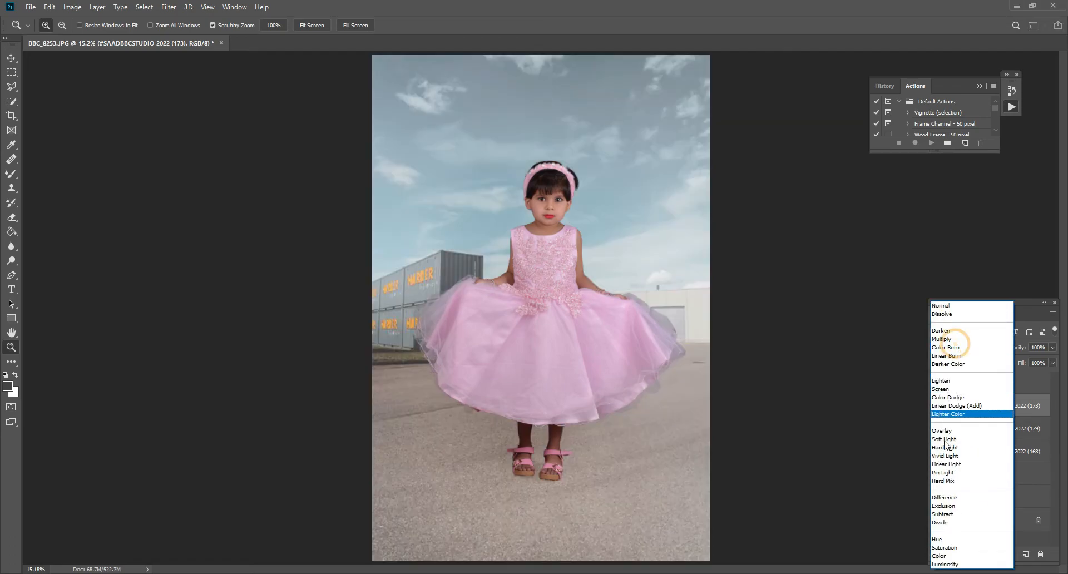
click(944, 439)
Step: Examine the girl's cut-out edges against the blended container-yard backdrop, then review the whole portrait
right_click(588, 262)
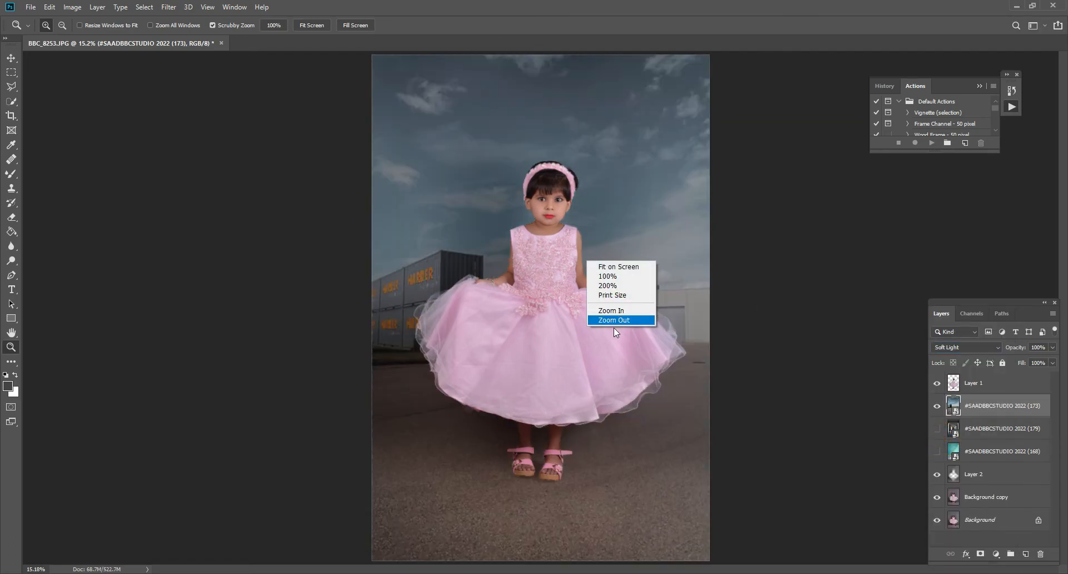
click(628, 321)
click(608, 392)
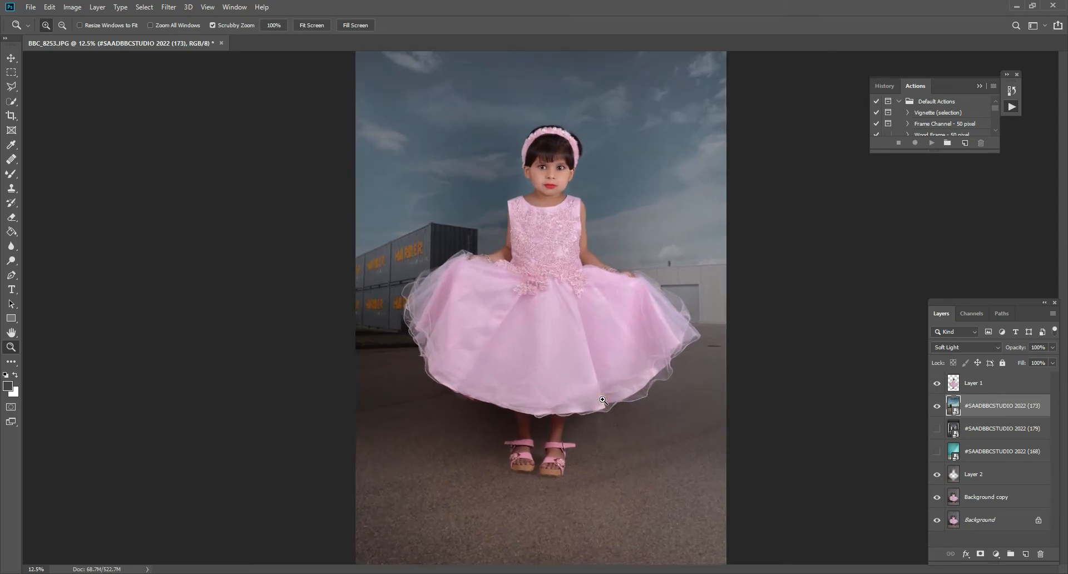
click(614, 150)
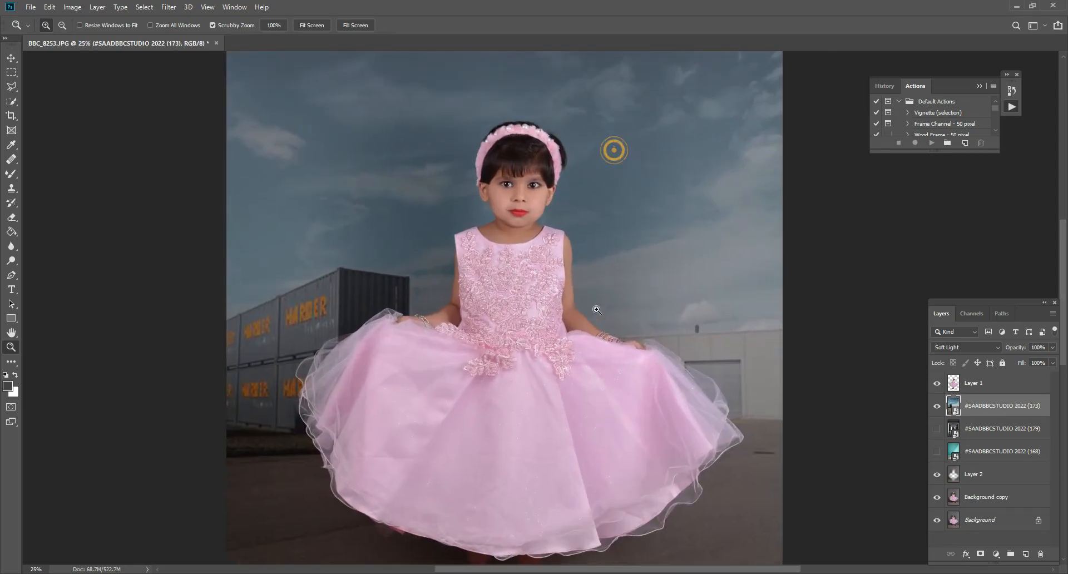
click(549, 251)
right_click(599, 227)
click(608, 233)
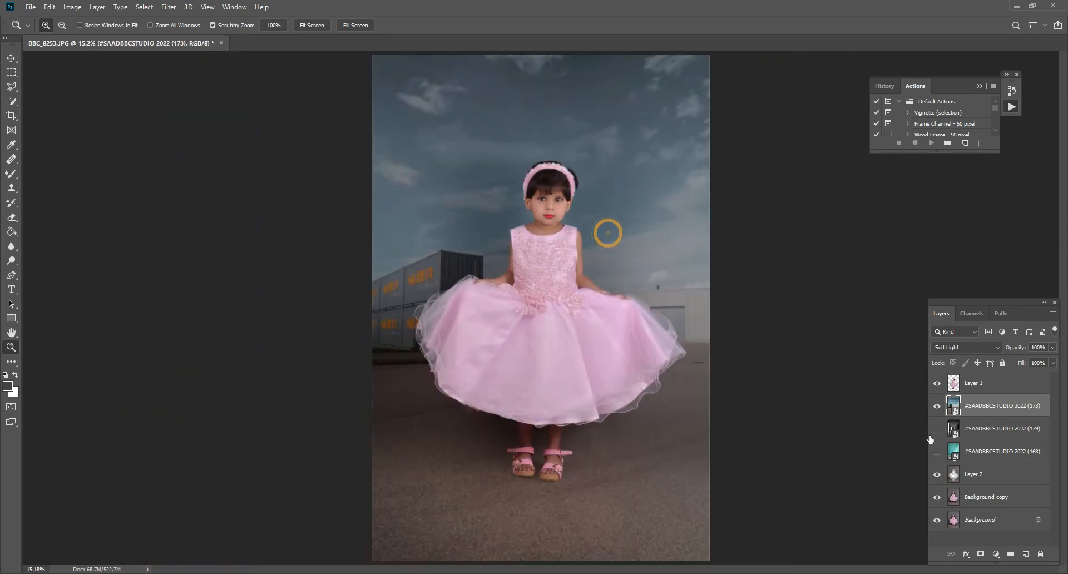
Step: Hide the container-yard background and place #SAADBBCSTUDIO 2022 (118) from the backgrounds folder beneath the girl's cut-out
click(937, 406)
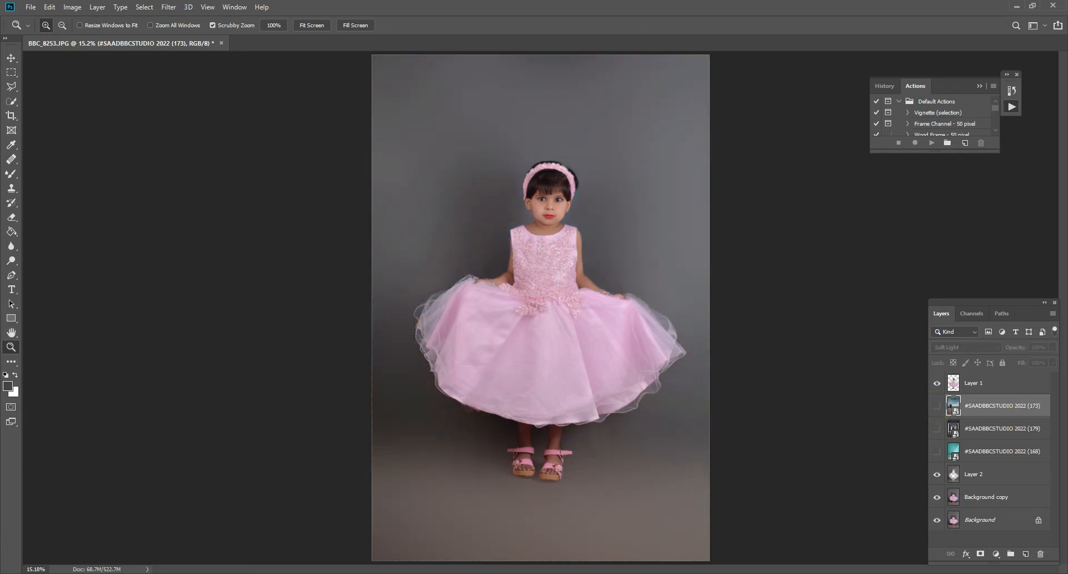
key(alt+Tab)
scroll(622, 363, up, 5)
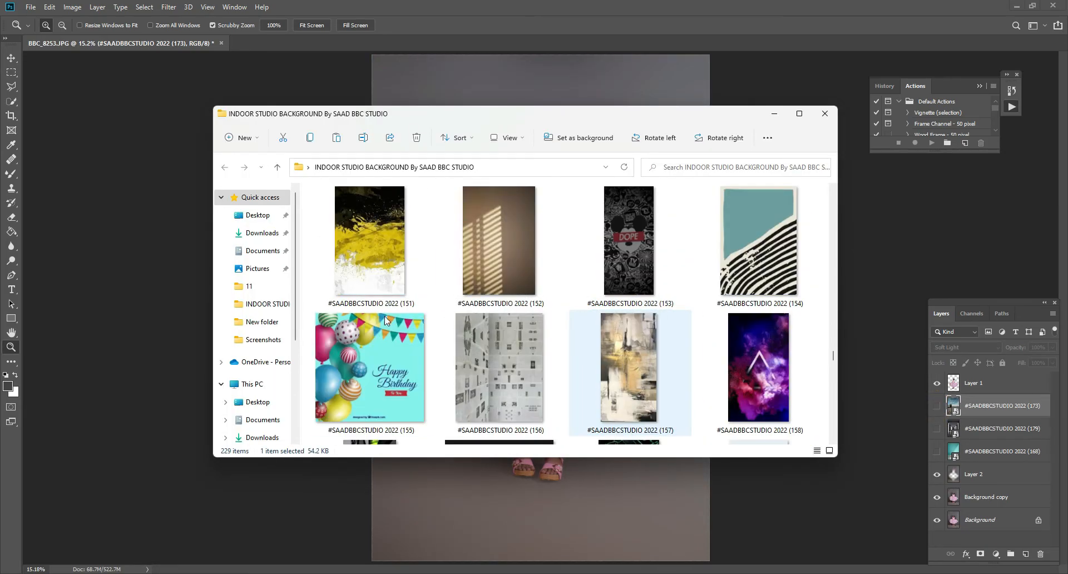
scroll(488, 327, up, 6)
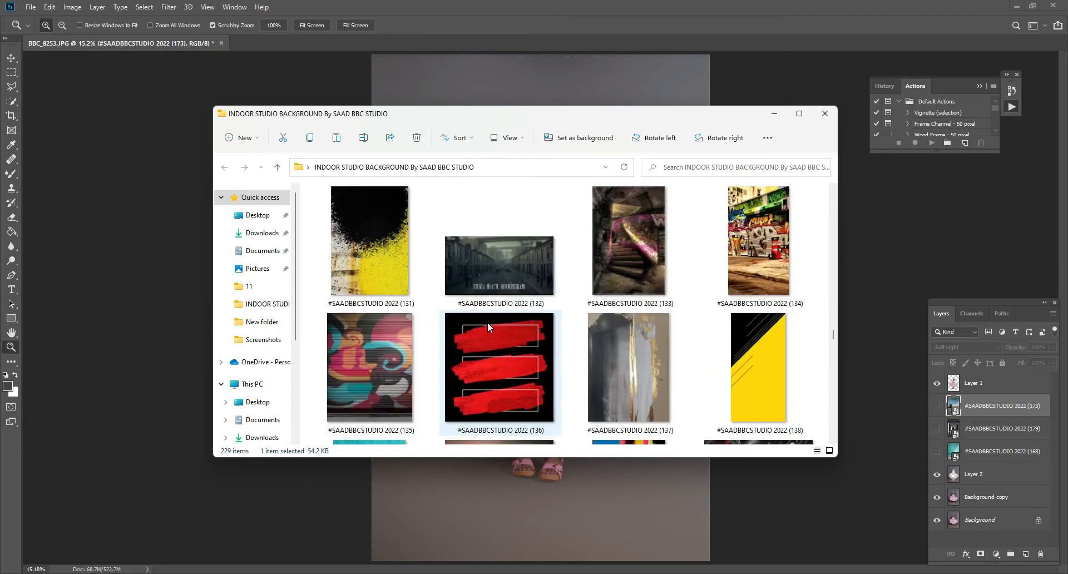
scroll(488, 336, up, 2)
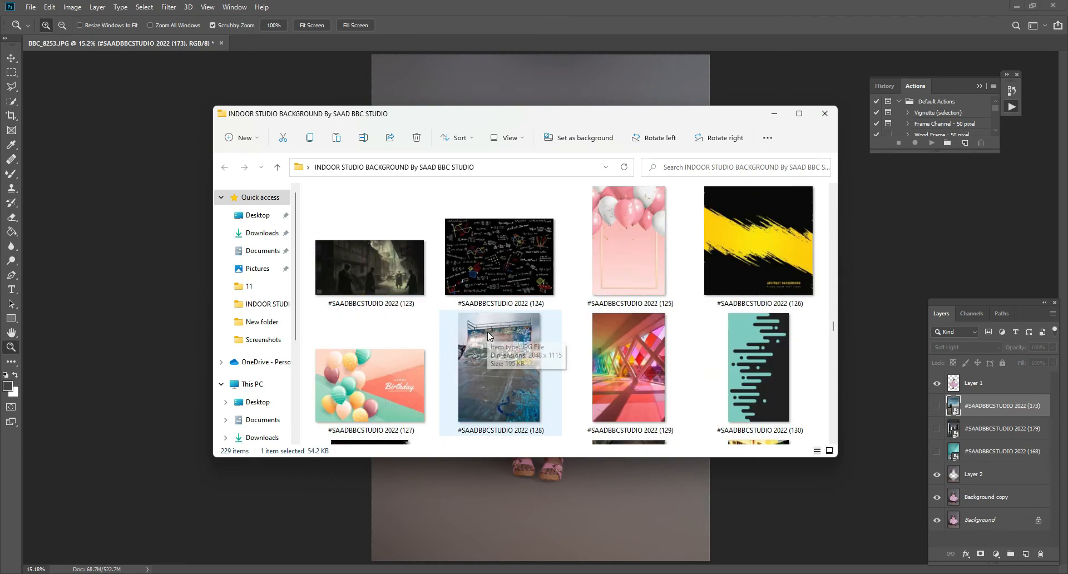
click(495, 276)
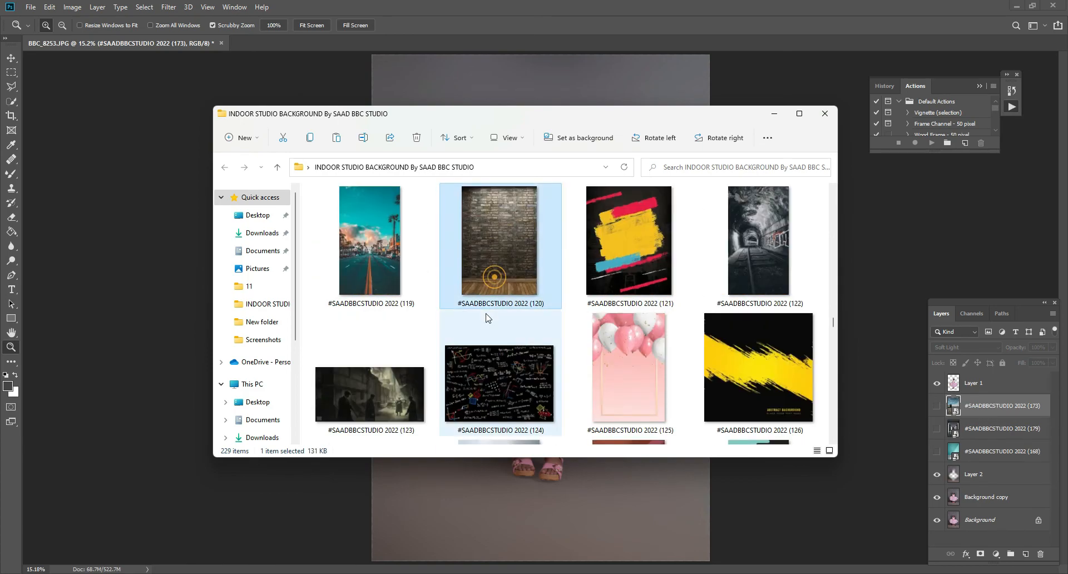
scroll(481, 322, up, 2)
click(786, 365)
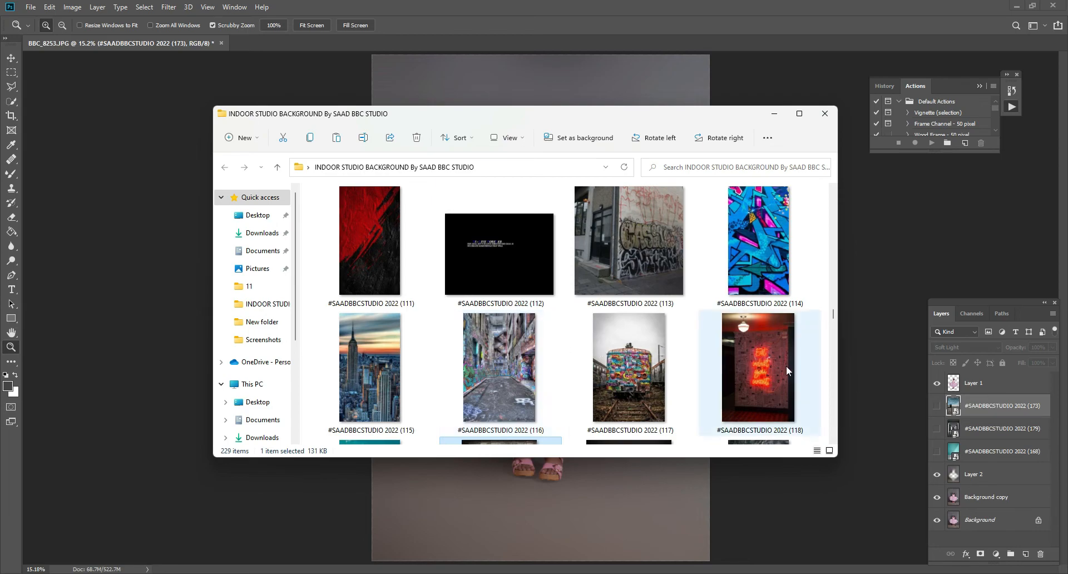
drag(773, 368, 606, 88)
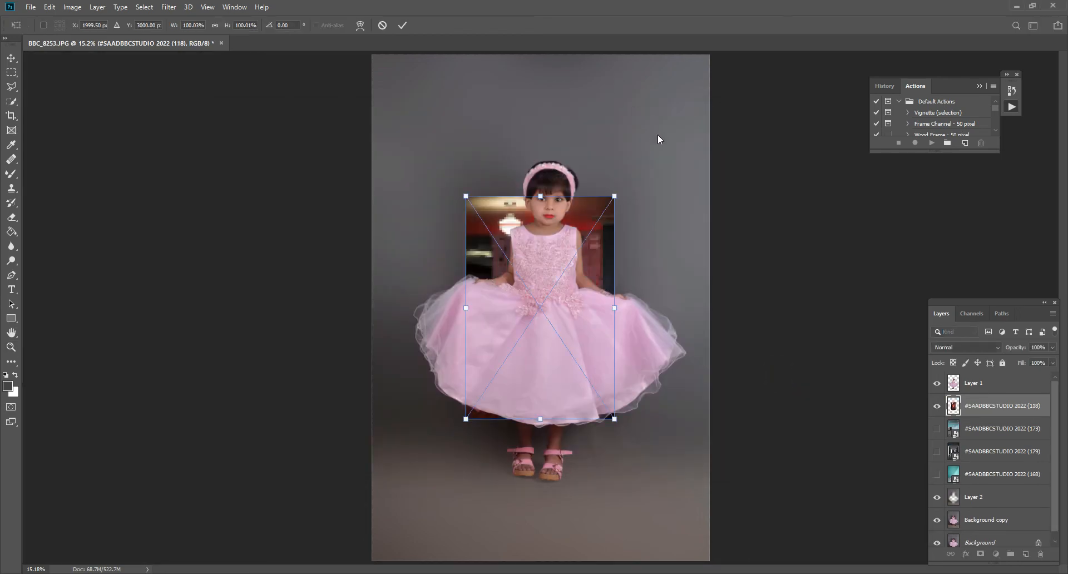
Step: Scale the neon-sign background to about 328%, shift it upward so its floor lies under the girl's feet, and set its blend mode to Soft Light
drag(615, 197, 723, 31)
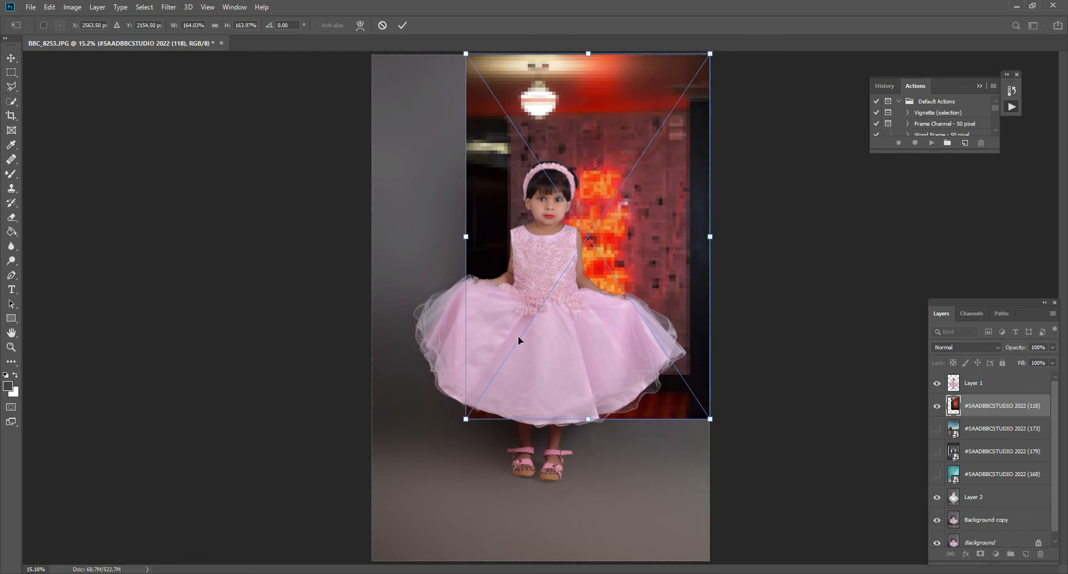
drag(465, 417, 371, 559)
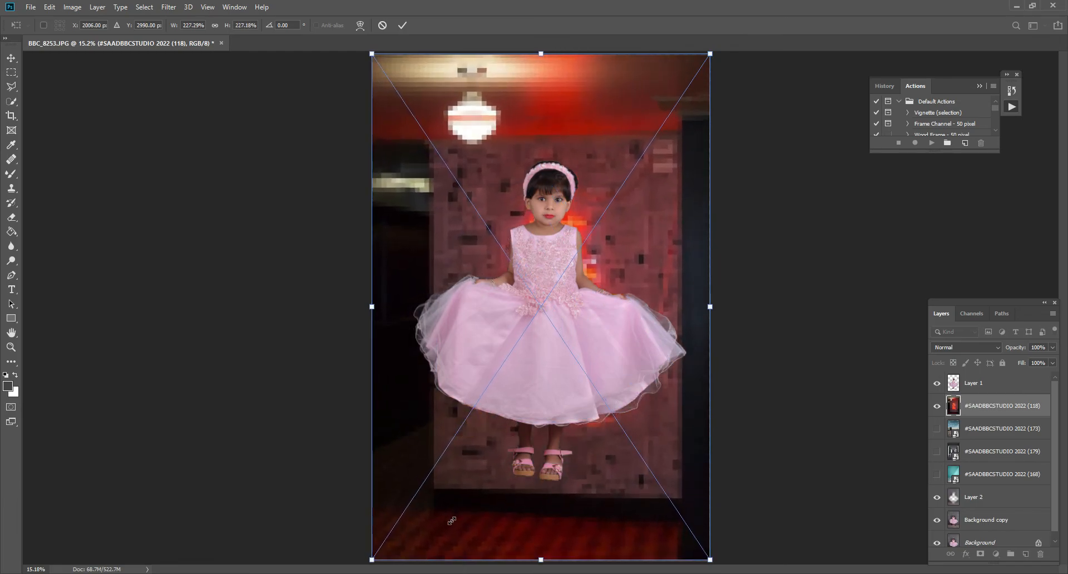
drag(716, 308, 859, 307)
drag(687, 334, 633, 167)
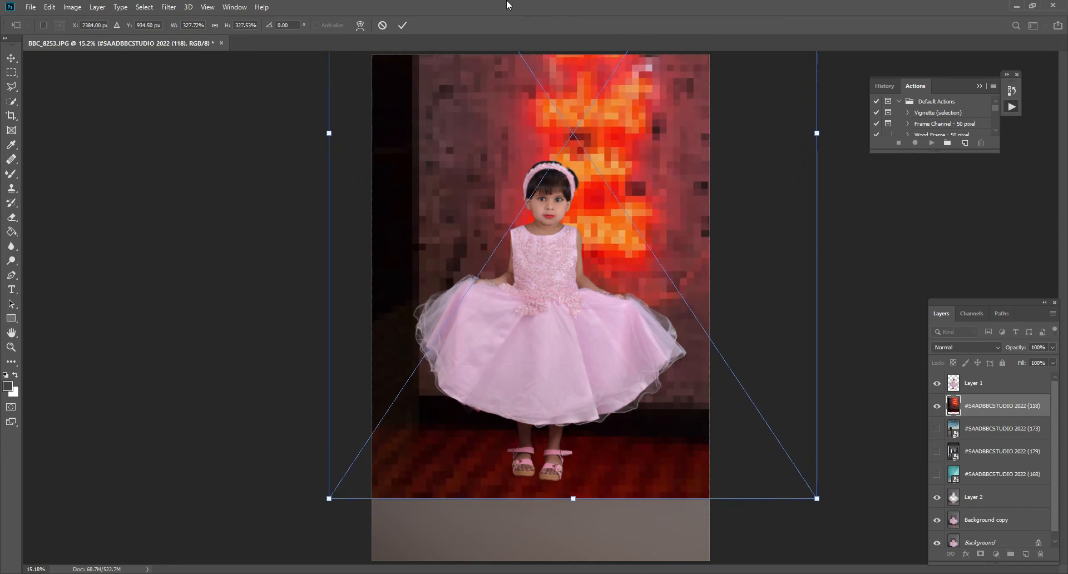
click(404, 26)
click(966, 347)
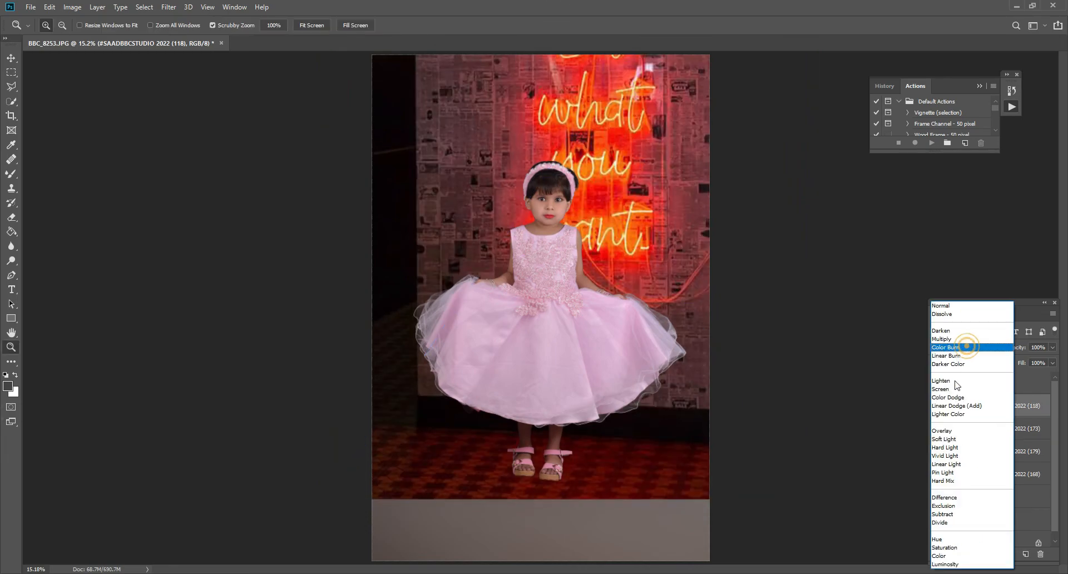
click(954, 440)
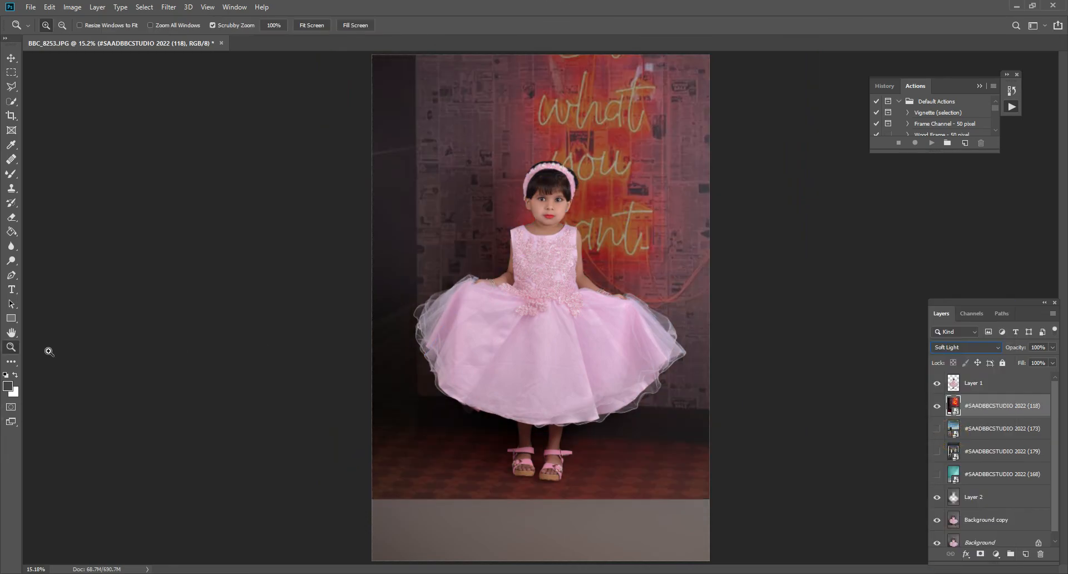
Step: Examine the girl and her dress up close against the blended neon-sign backdrop, then review the full image
click(517, 161)
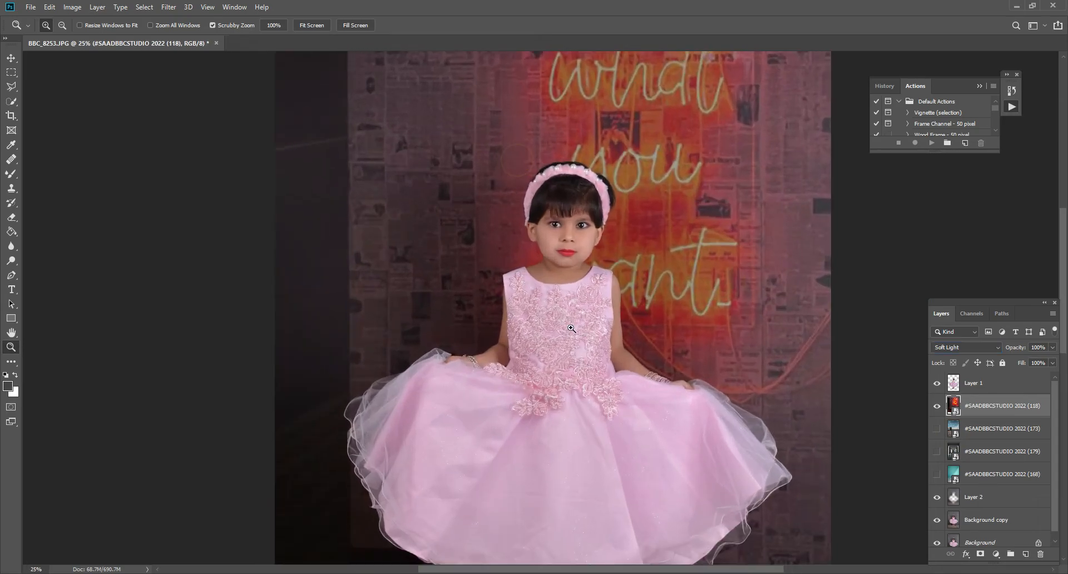
scroll(608, 267, down, 2)
right_click(608, 267)
click(629, 328)
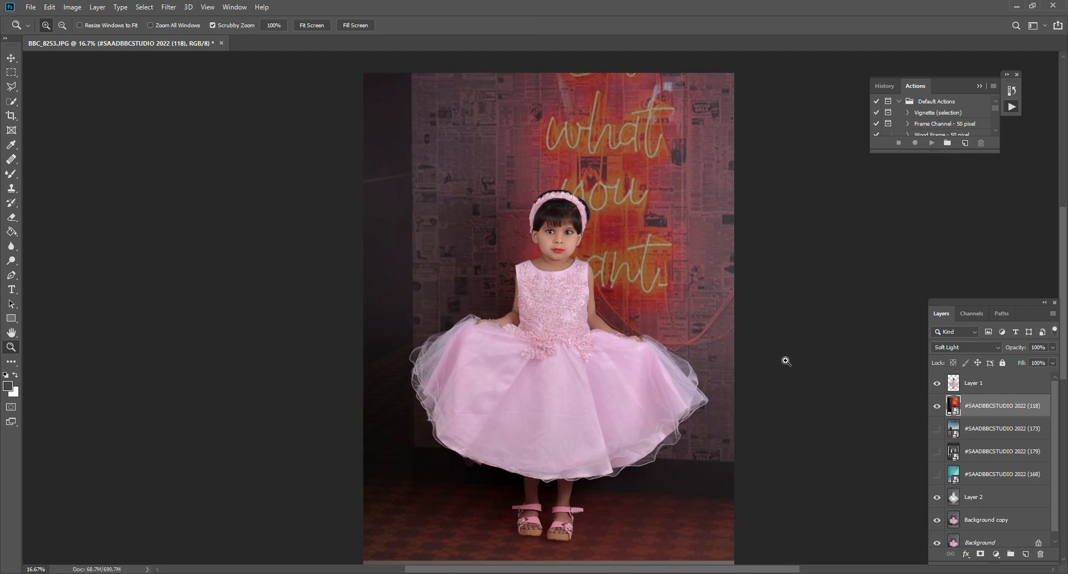
right_click(643, 245)
click(639, 240)
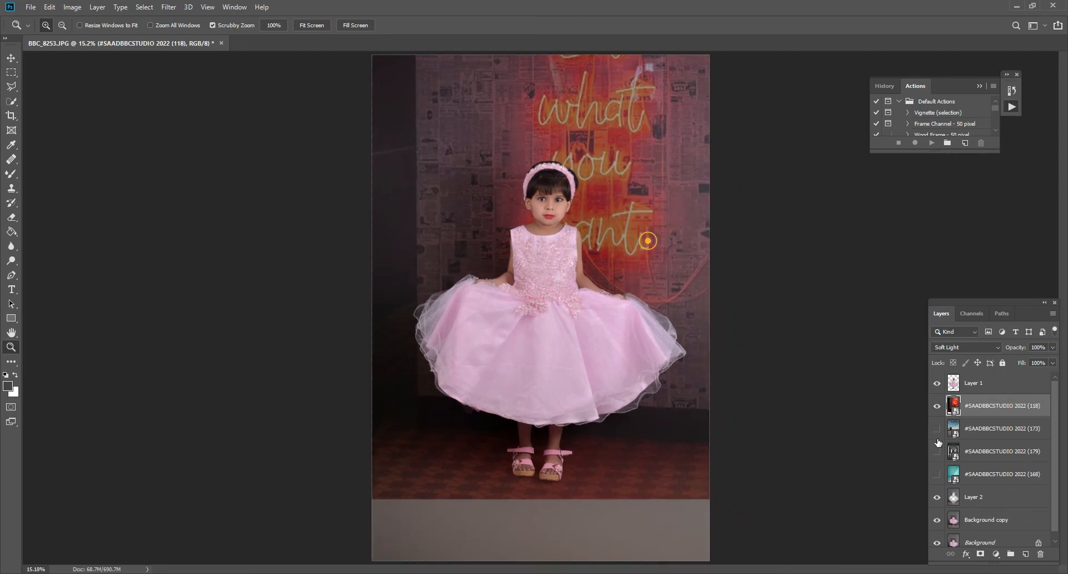
Step: Hide the neon-sign background and merge Layer 2 down into Background copy
click(938, 406)
right_click(538, 296)
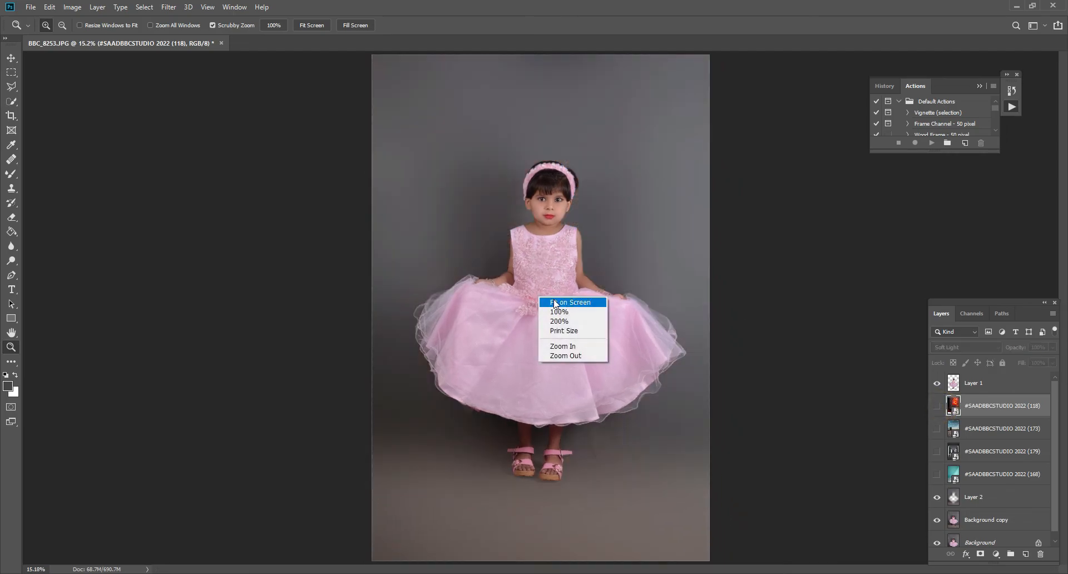
click(553, 299)
right_click(980, 496)
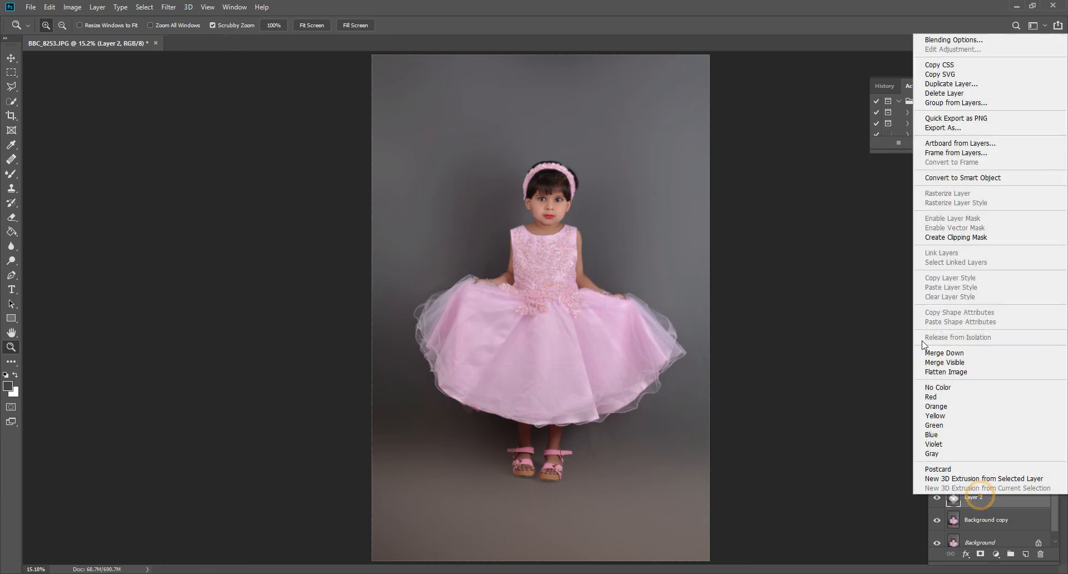
click(938, 350)
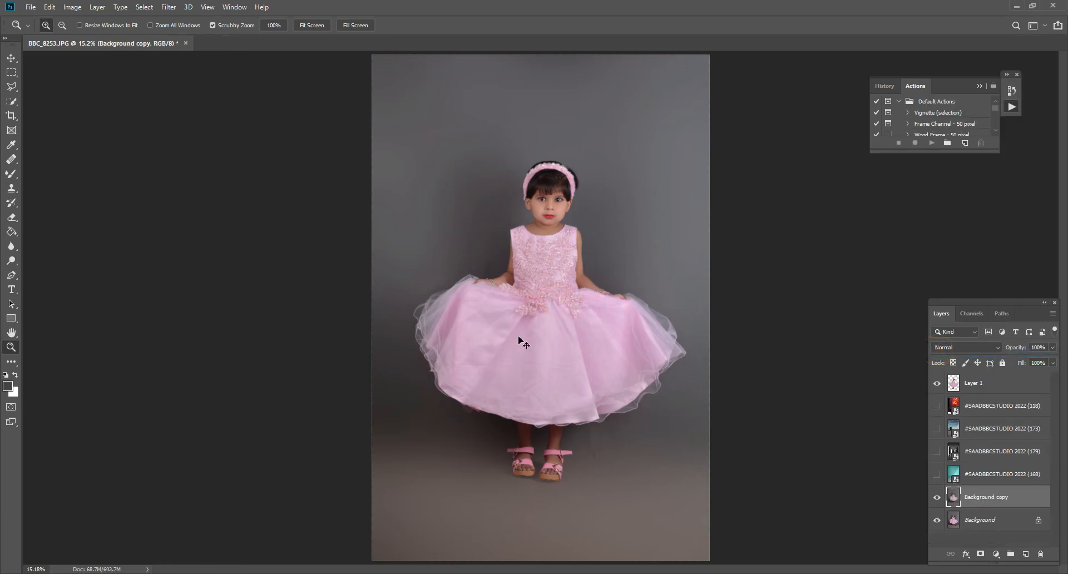
Step: Recolour the grey backdrop on Background copy with Color Balance midtones set to +85, -26 and +34
key(ctrl+b)
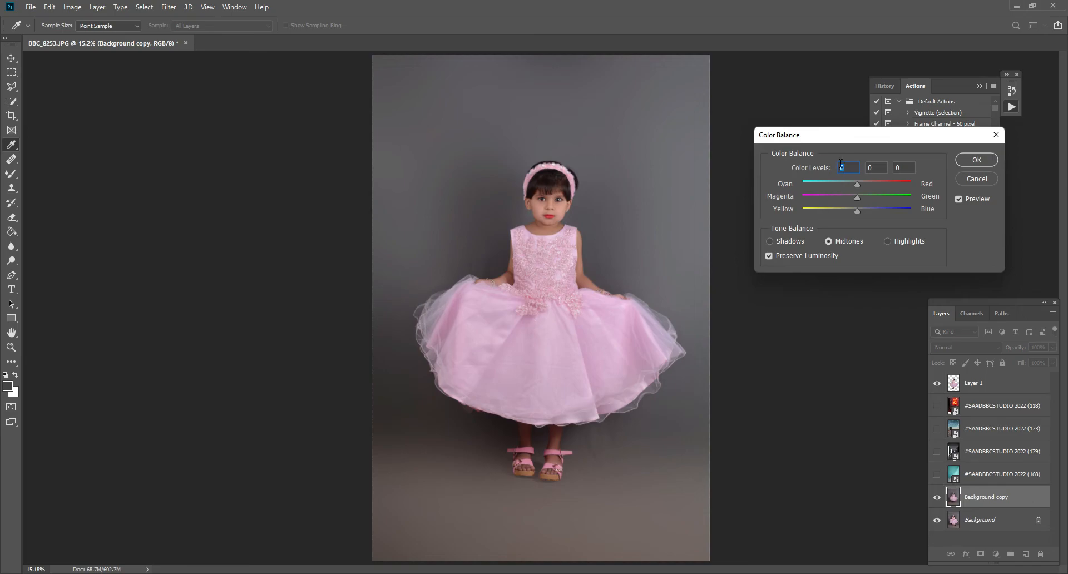
mouse_move(857, 182)
mouse_down()
mouse_move(882, 183)
mouse_move(826, 183)
mouse_move(871, 212)
mouse_move(826, 196)
mouse_move(862, 185)
mouse_up()
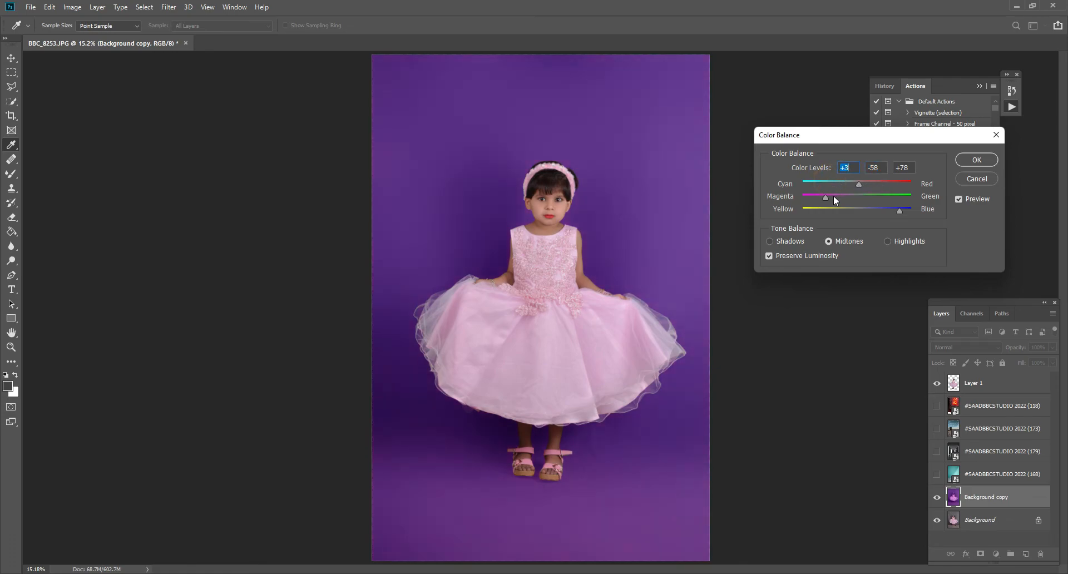
click(838, 197)
click(876, 209)
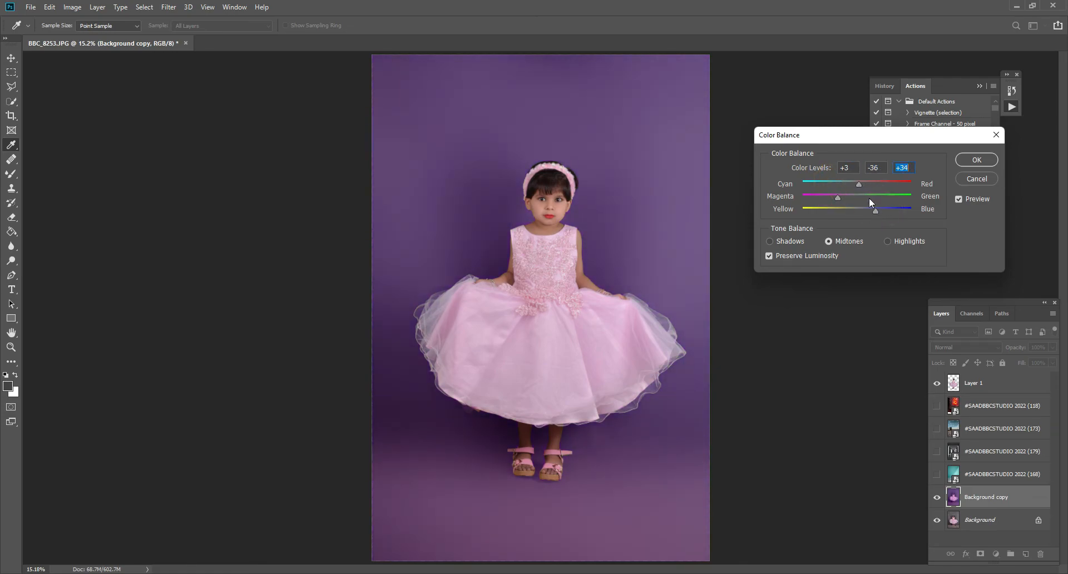
drag(860, 183, 902, 188)
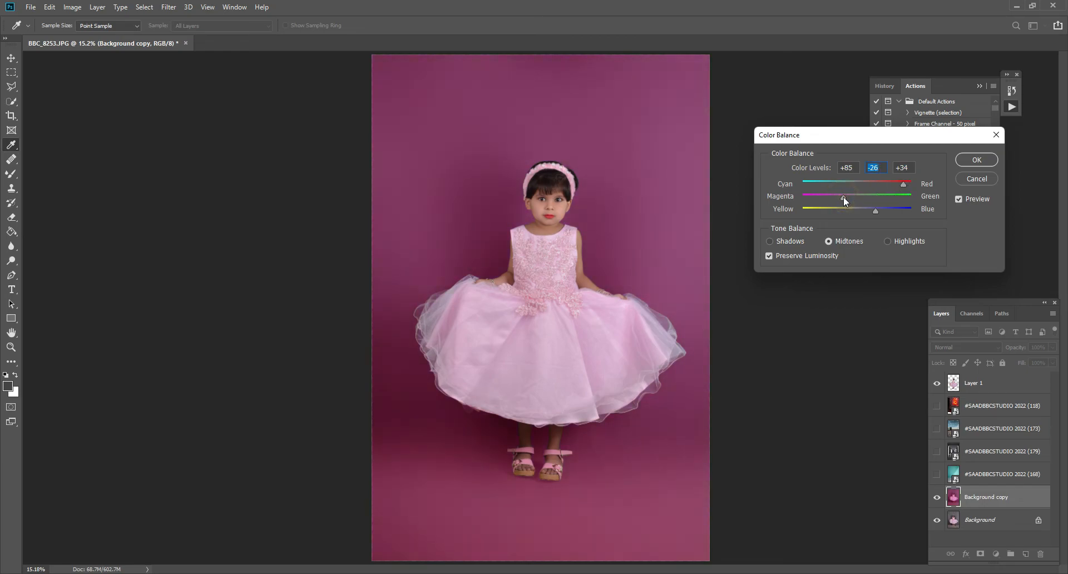
click(976, 160)
Step: Examine the girl's hair, shoulders and dress edges against the recoloured magenta backdrop
key(z)
click(584, 198)
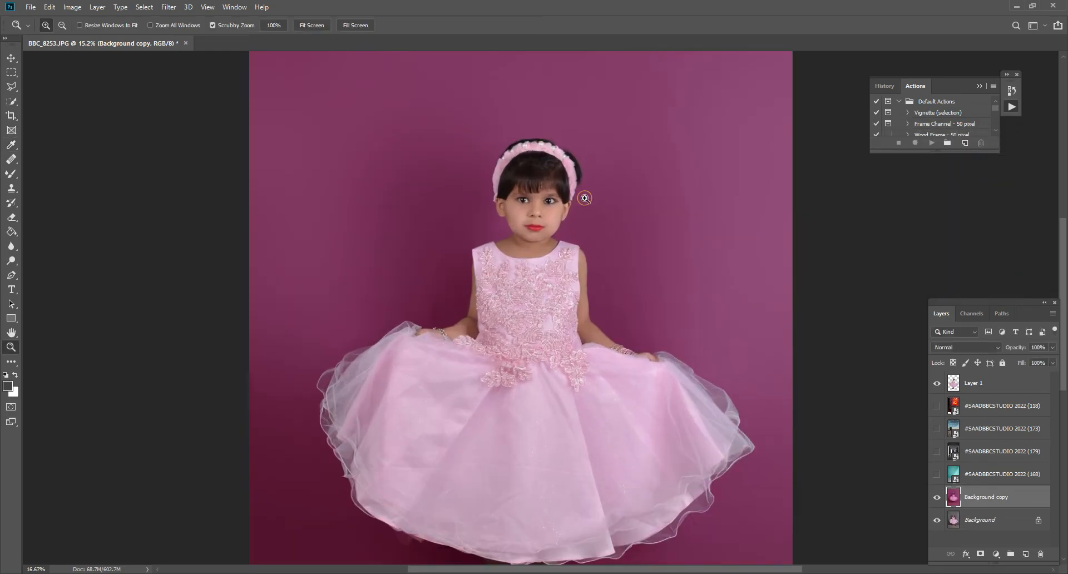
right_click(615, 205)
click(621, 209)
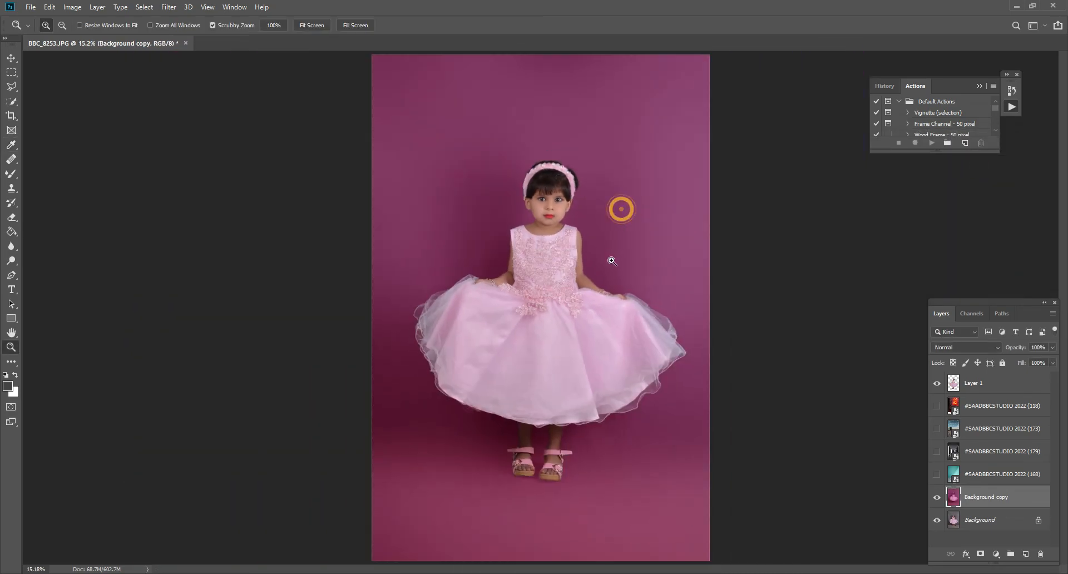
click(515, 219)
right_click(614, 222)
click(626, 225)
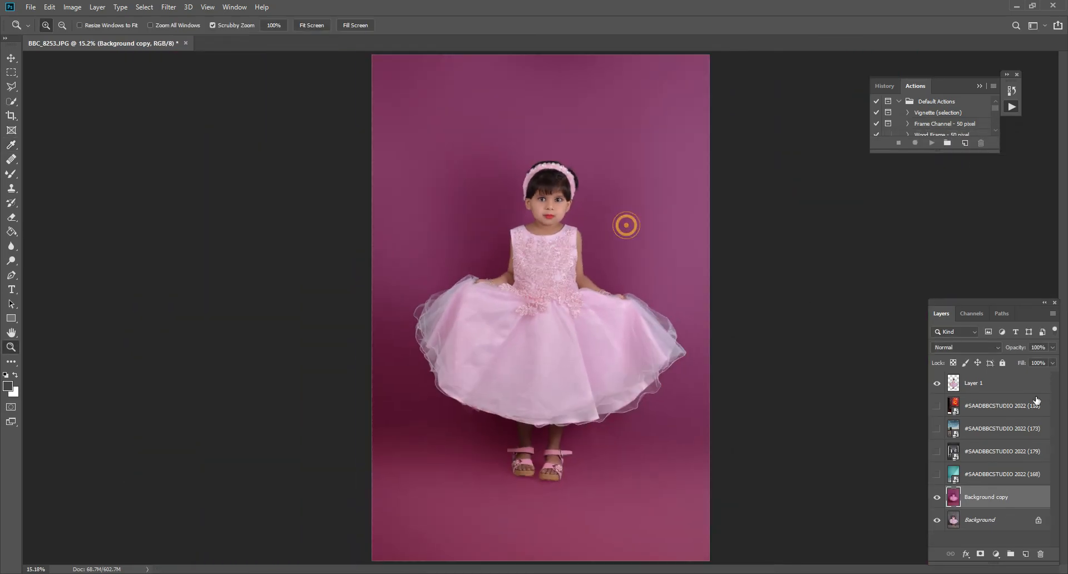
Step: Preview the container-yard, corridor and neon-sign backgrounds over the magenta backdrop, then hide them all again
click(936, 429)
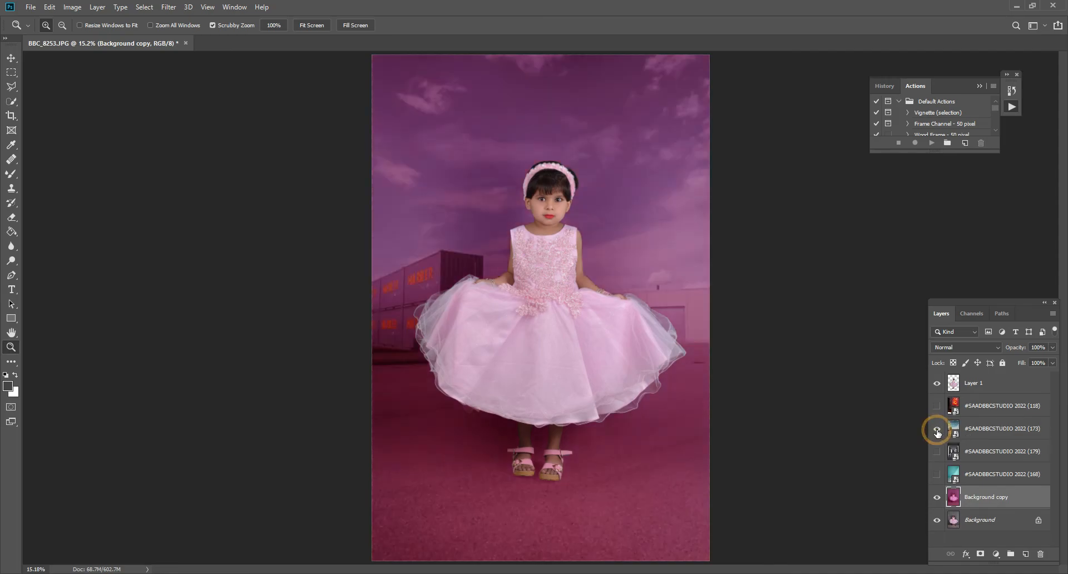
click(938, 451)
click(937, 429)
click(938, 406)
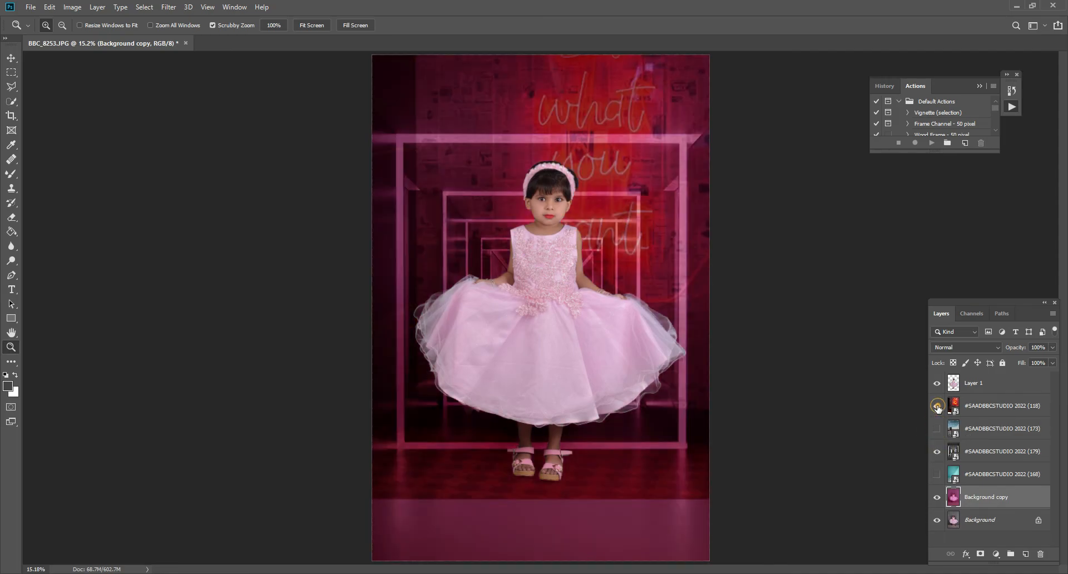
click(937, 406)
click(937, 452)
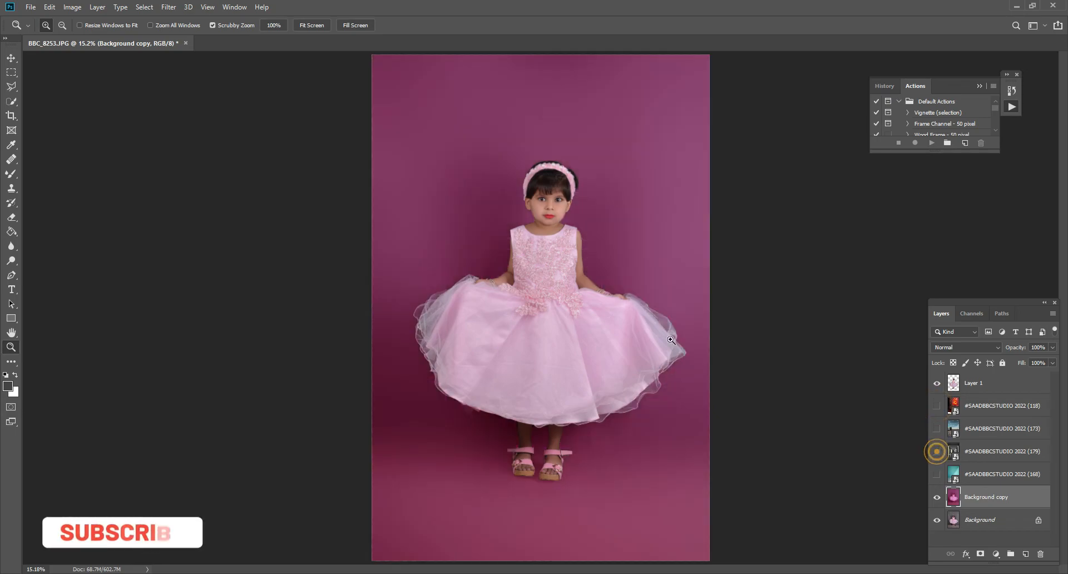
Step: Inspect the face, bodice and tulle up close on the plain magenta backdrop, then view the entire portrait
click(552, 230)
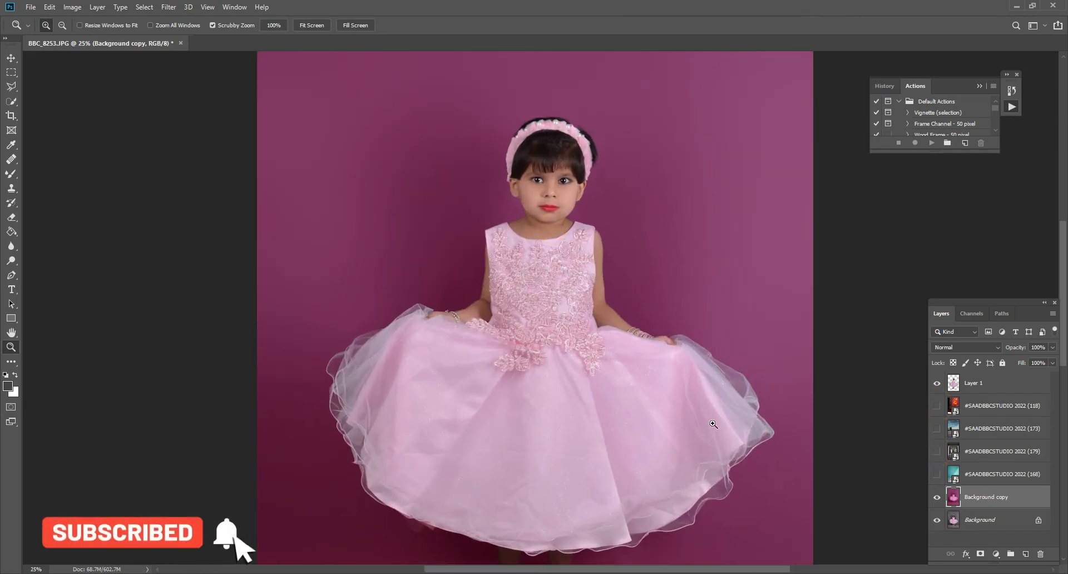
drag(611, 364, 705, 420)
scroll(510, 435, up, 3)
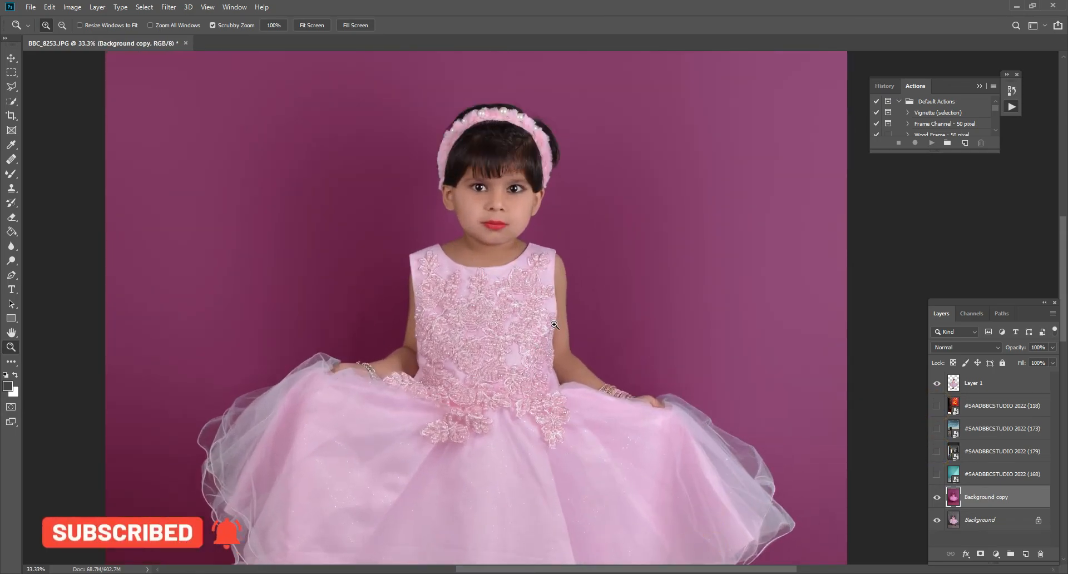
right_click(587, 298)
click(609, 291)
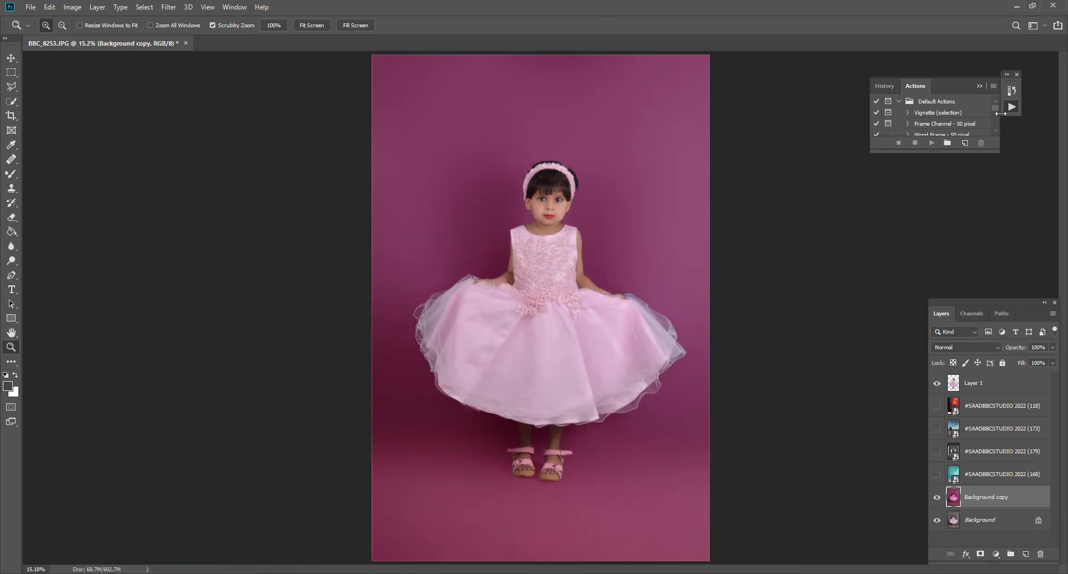
Step: Switch to the desktop, close the studio background folder, and open BBC_8253 and BBC_82531 side by side in the Photos viewer
click(1011, 6)
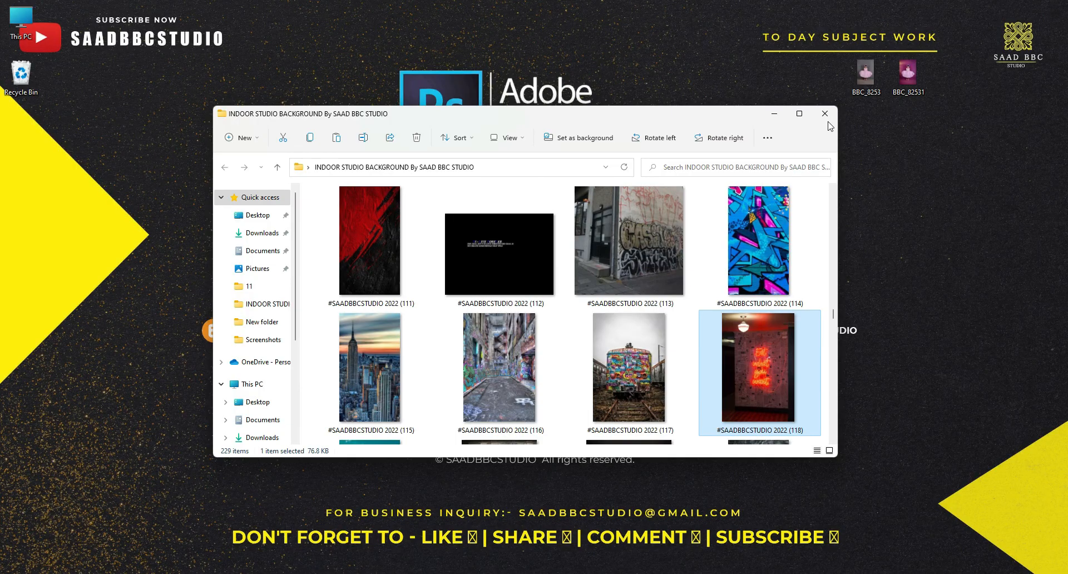
click(825, 113)
double_click(864, 78)
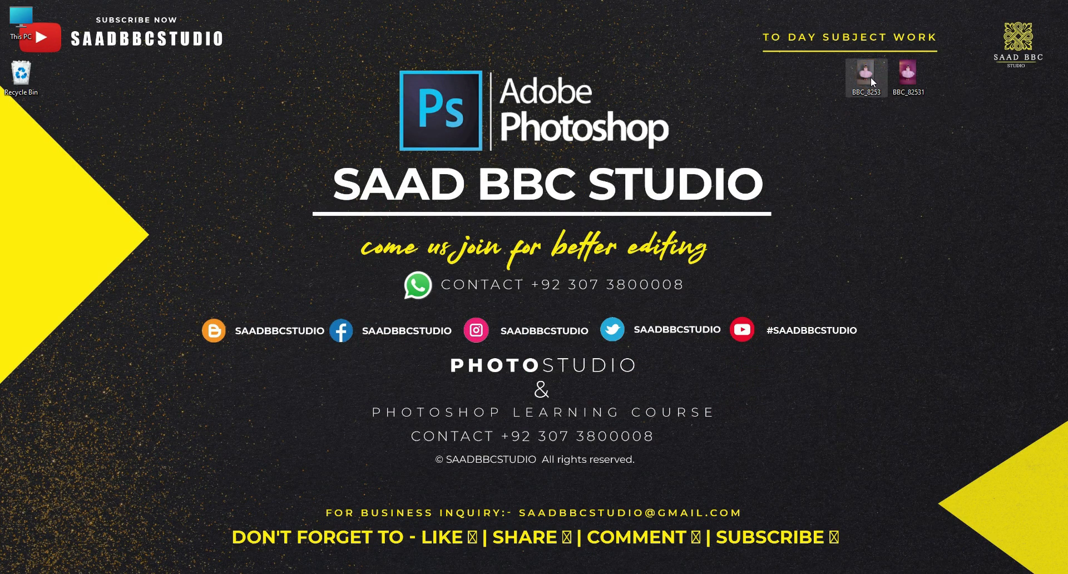
drag(648, 41, 422, 38)
double_click(906, 71)
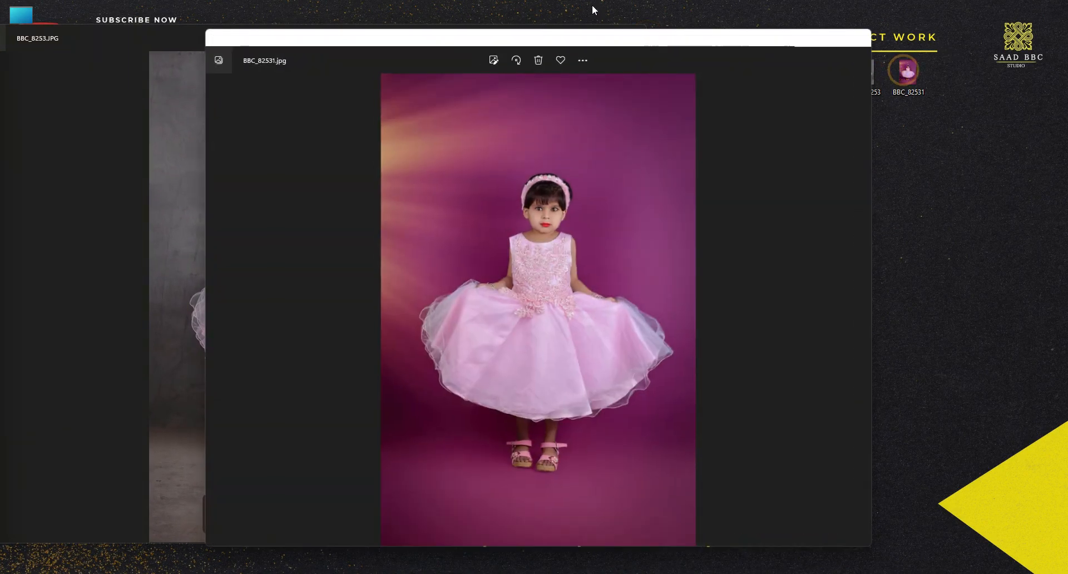
drag(605, 39, 928, 41)
Step: Compare the girl's face and bodice up close in the original BBC_8253 and the edited BBC_82531
double_click(911, 143)
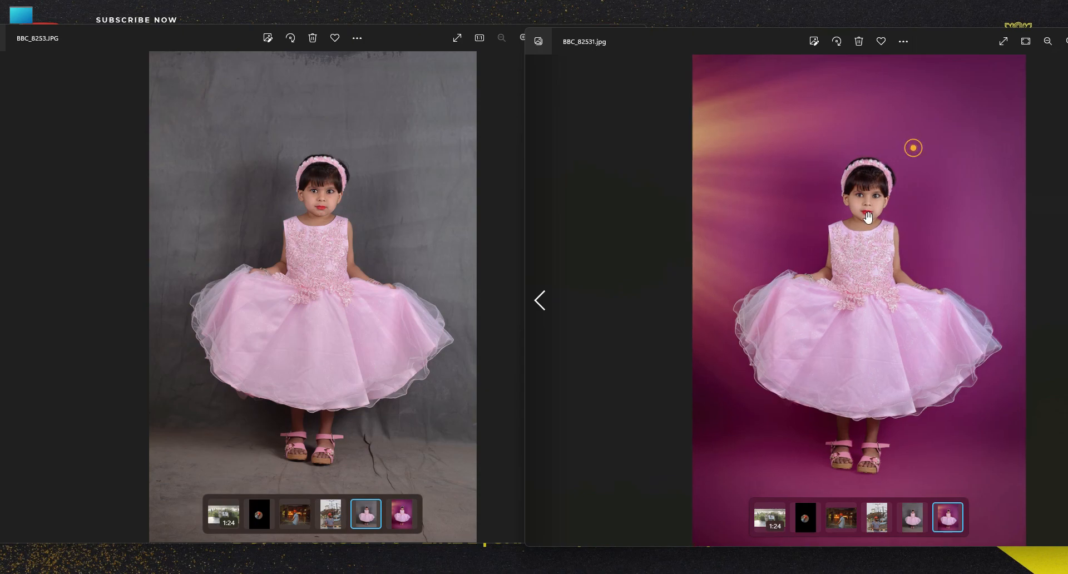
click(378, 191)
double_click(346, 190)
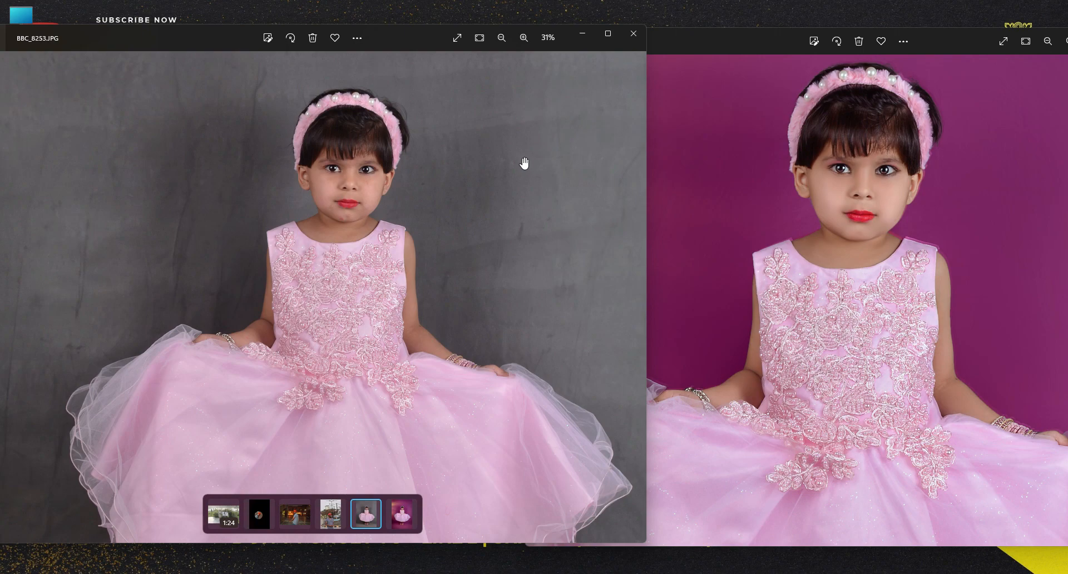
Step: Close the original photo and inspect the edited BBC_82531 alone, first in a maximised window, then back at normal window size
click(769, 118)
drag(696, 41, 607, 71)
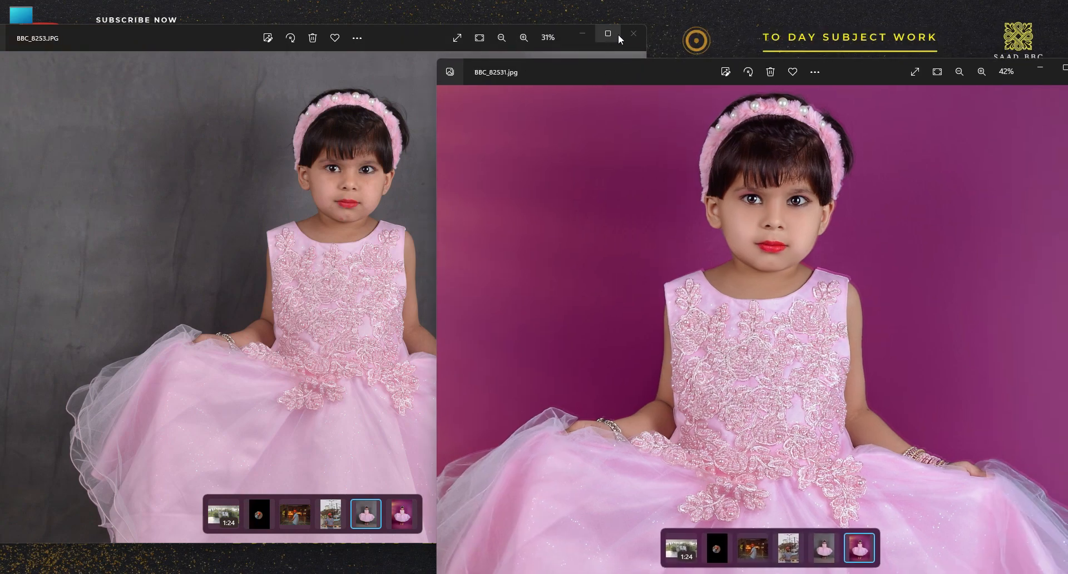
click(631, 32)
drag(866, 67, 619, 54)
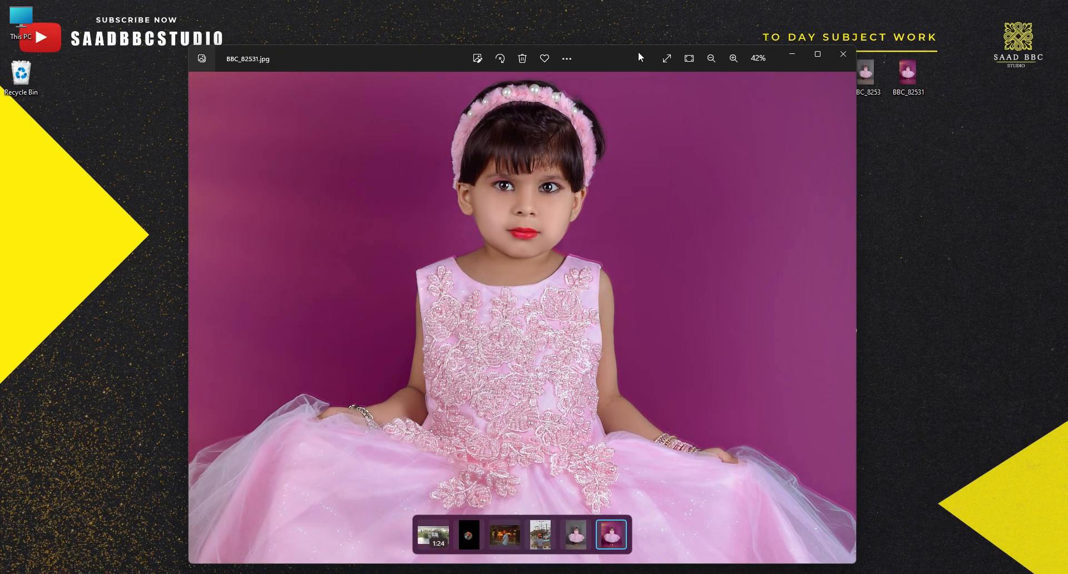
double_click(638, 51)
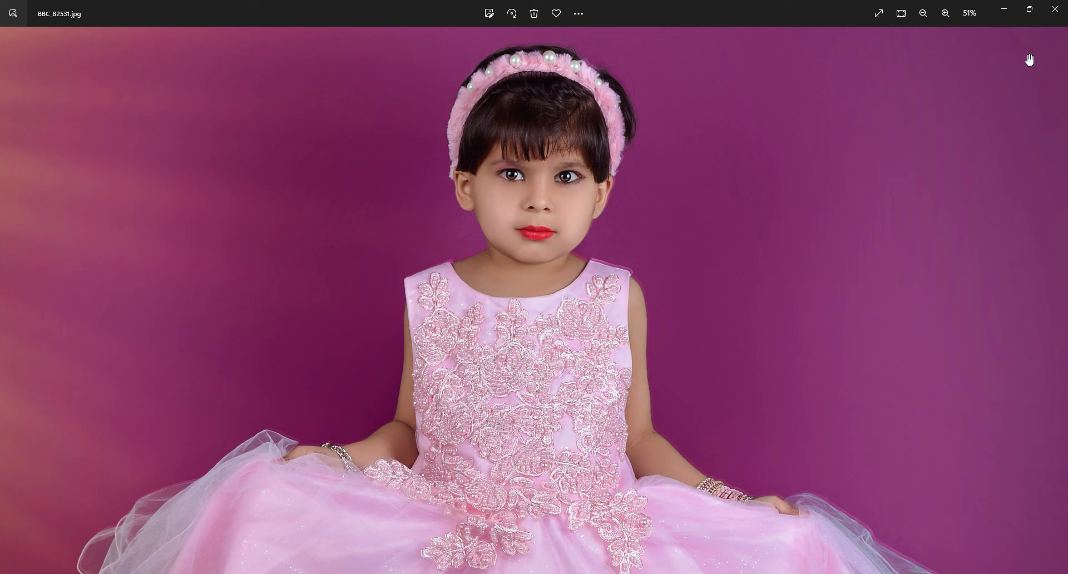
click(1029, 9)
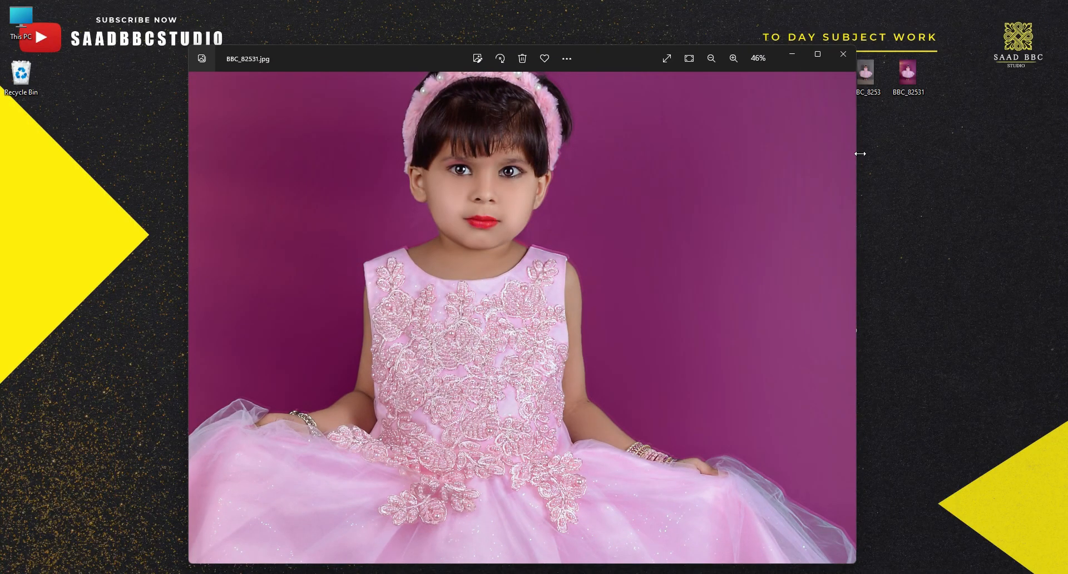